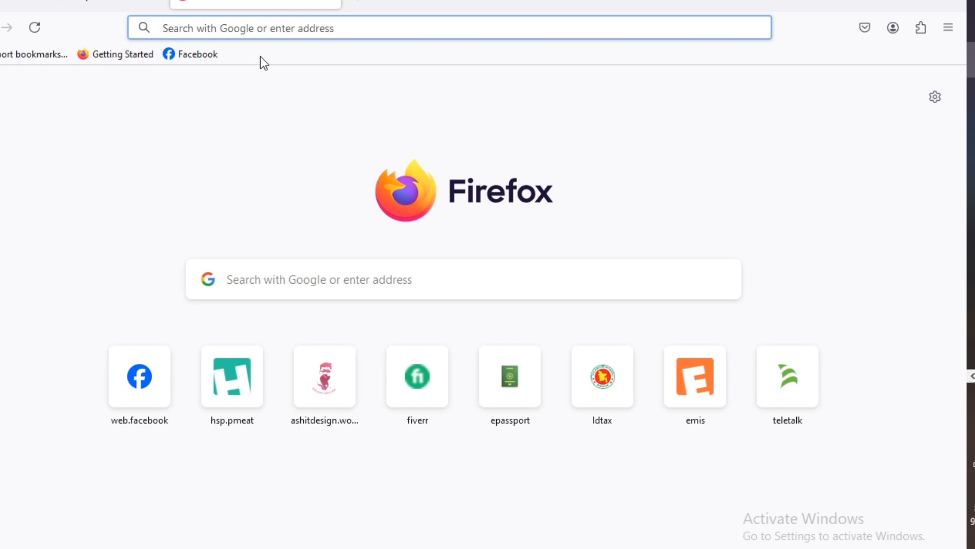
- Open the National Board of Revenue, Bangladesh website (nbr.gov.bd) from the 'nbr' address-bar suggestion
{"action": "type", "text": "nbr"}
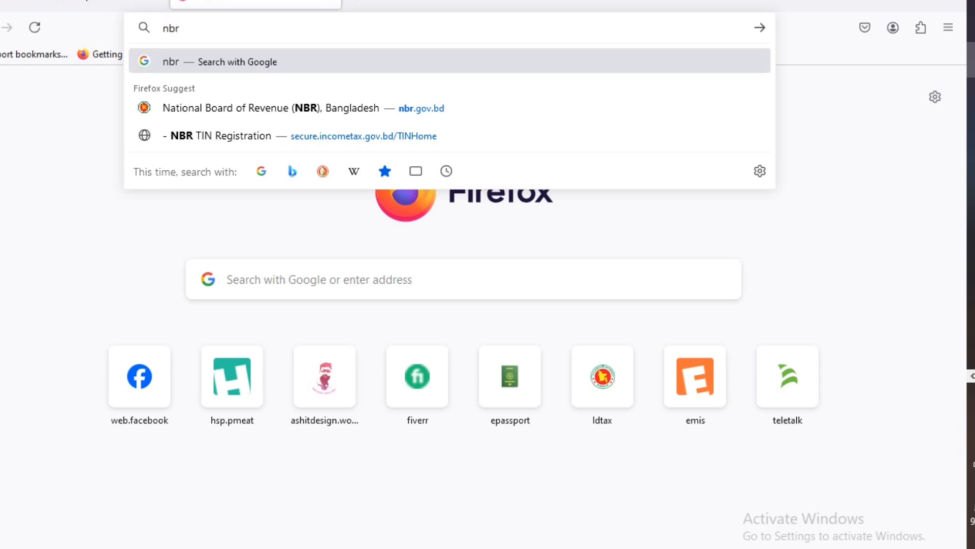
{"action": "left_click", "coordinate": [338, 109]}
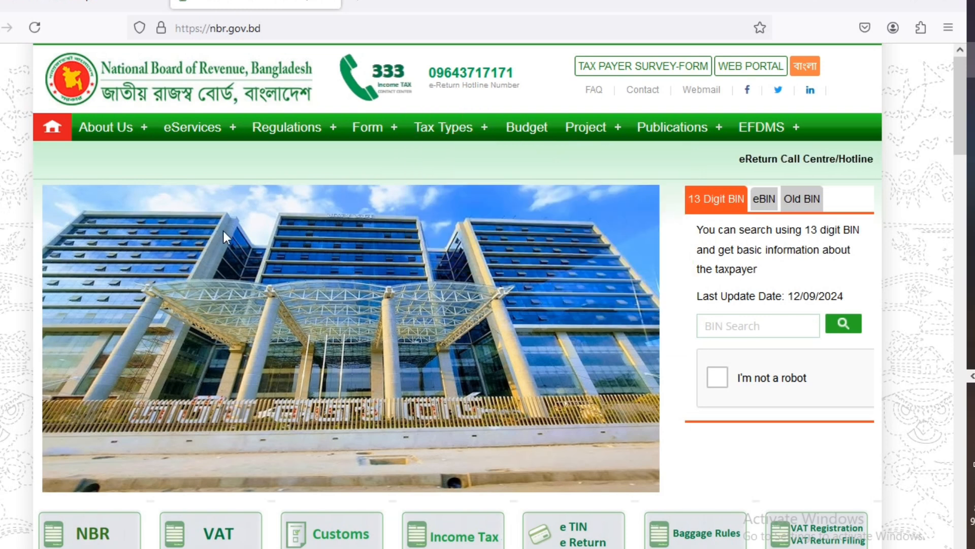
- Go to the income tax e-Return sign-in page via eServices > Income Tax > e-Return
{"action": "mouse_move", "coordinate": [194, 132]}
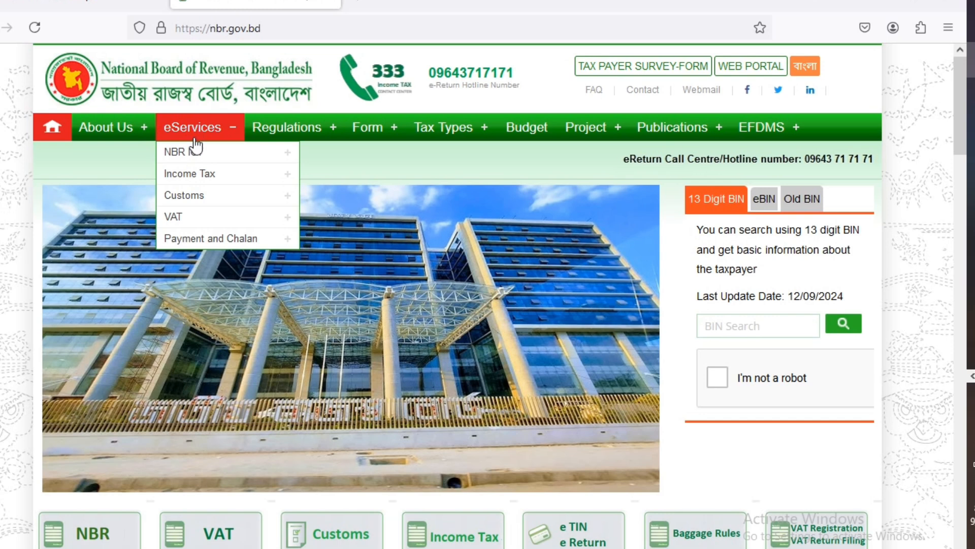
{"action": "mouse_move", "coordinate": [203, 176]}
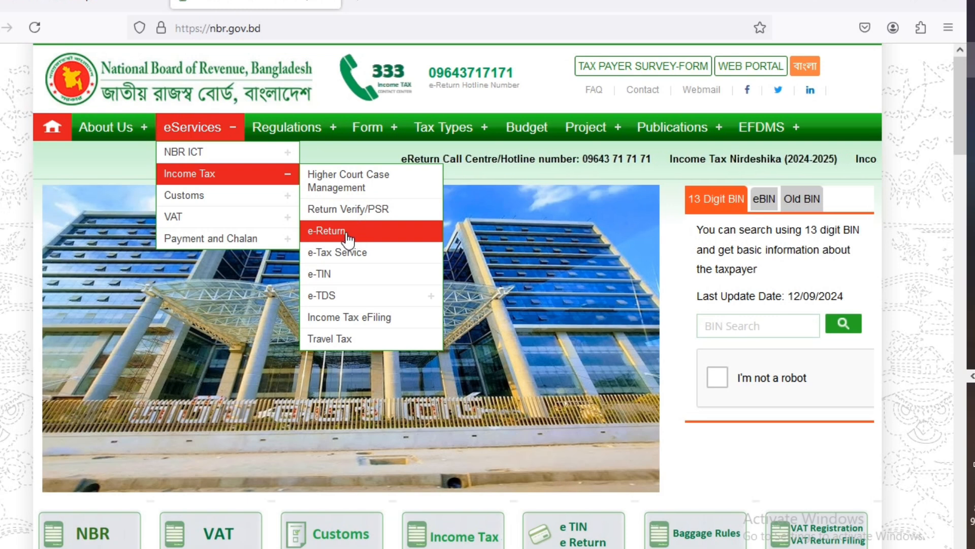
{"action": "left_click", "coordinate": [350, 235]}
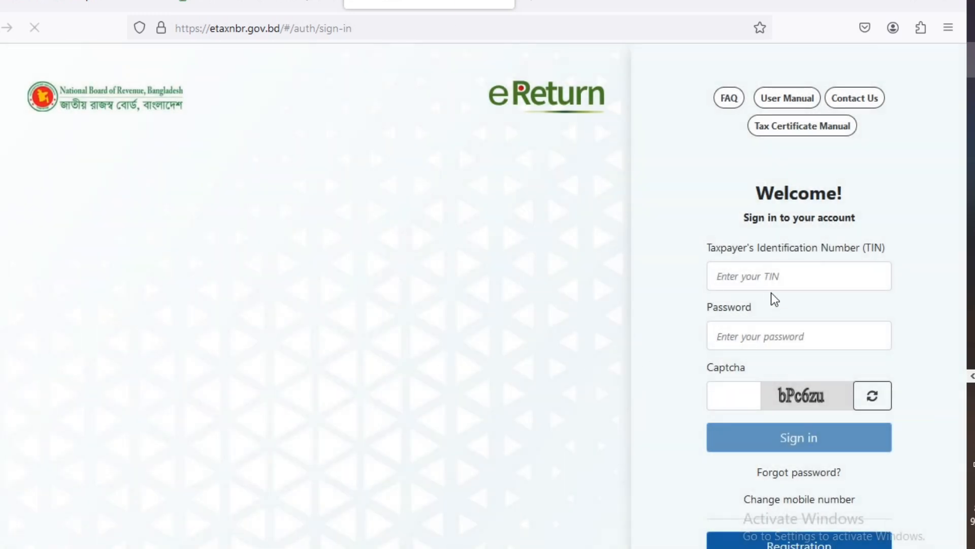
- Enter the taxpayer's TIN, account password and the captcha code, and submit the sign-in
{"action": "left_click", "coordinate": [762, 274]}
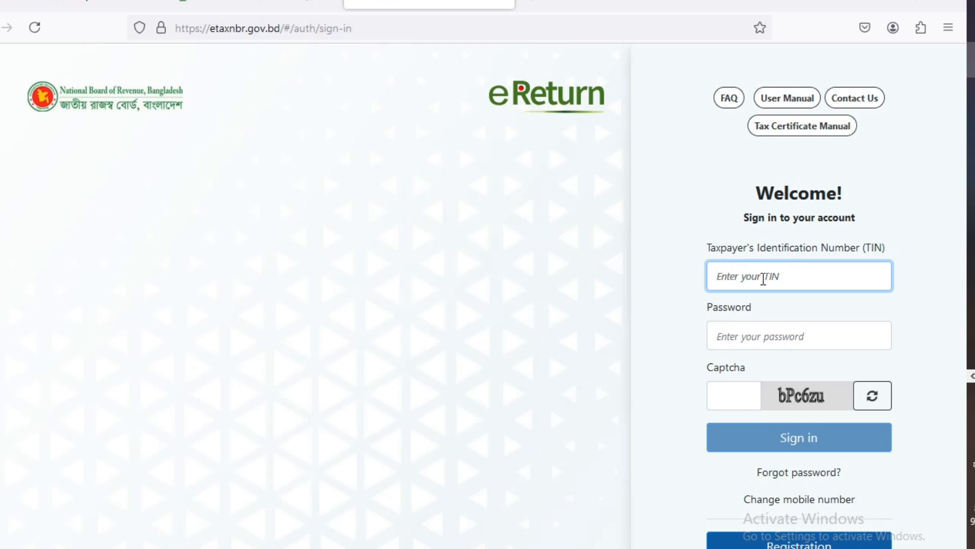
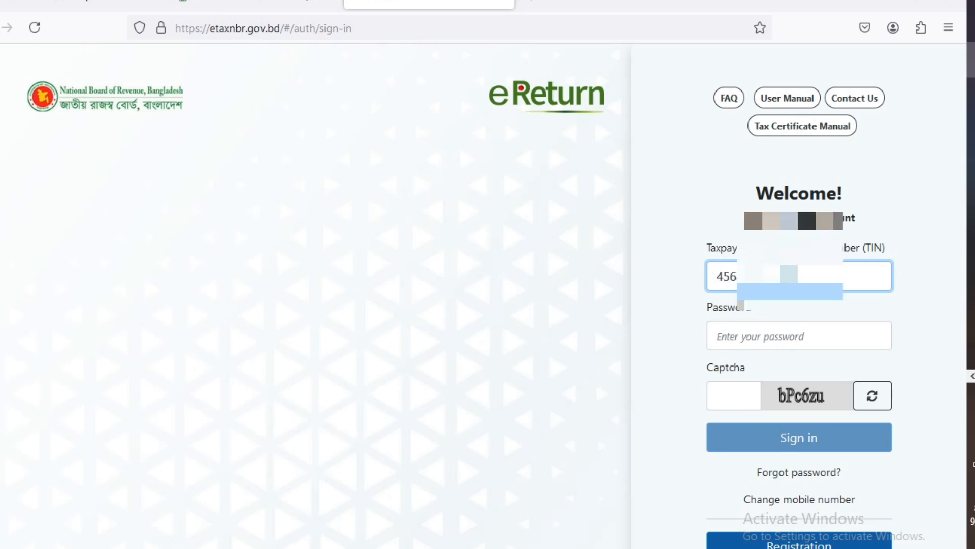
{"action": "left_click", "coordinate": [741, 338]}
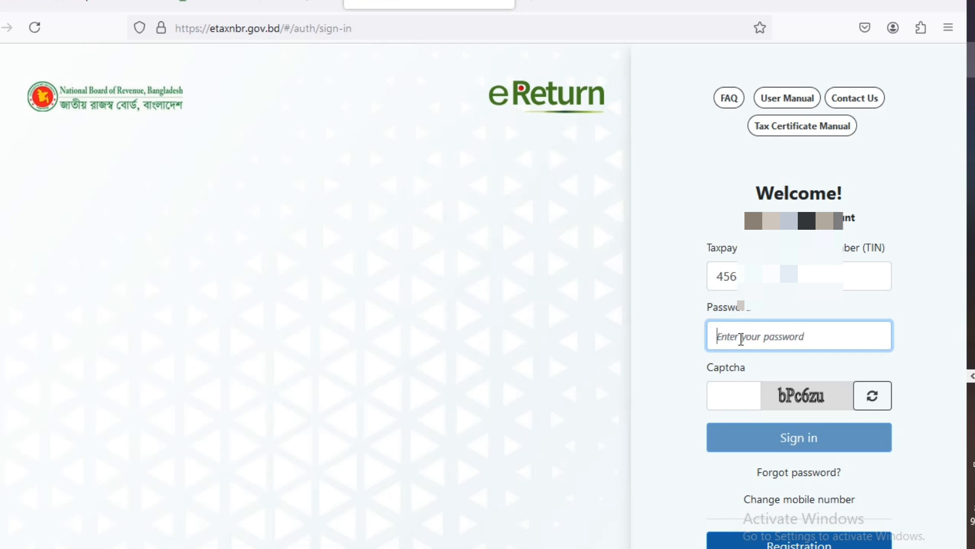
{"action": "type", "text": "a"}
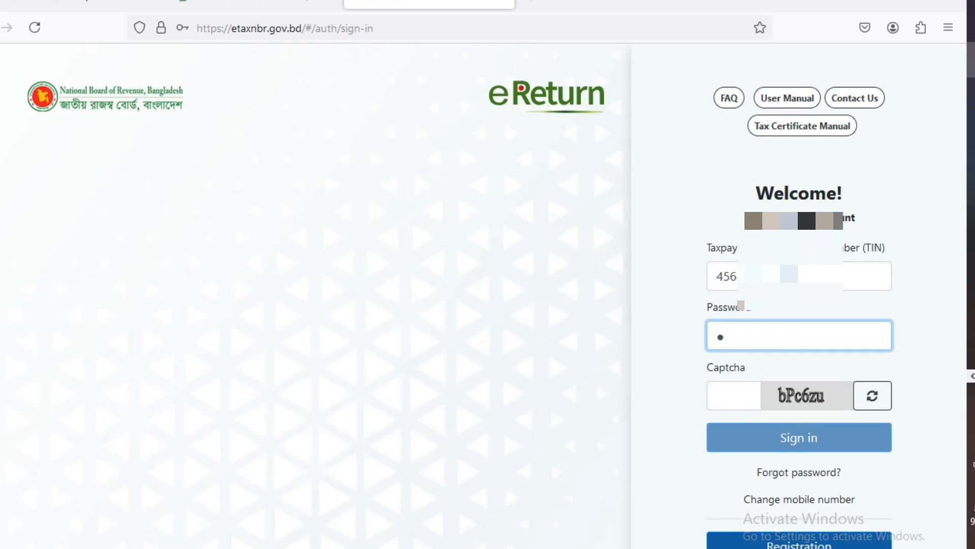
{"action": "type", "text": "aaaaaaaaa"}
{"action": "left_click", "coordinate": [725, 387]}
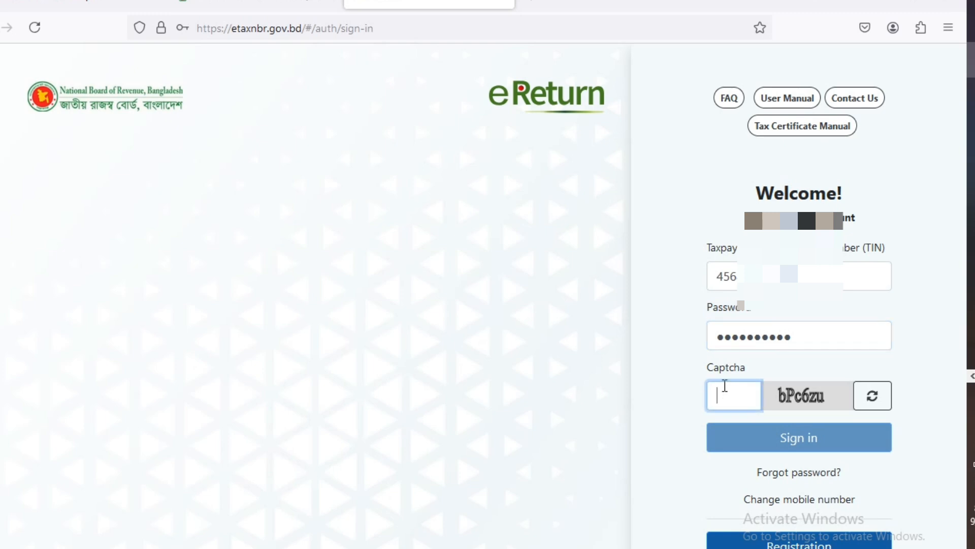
{"action": "type", "text": "b"}
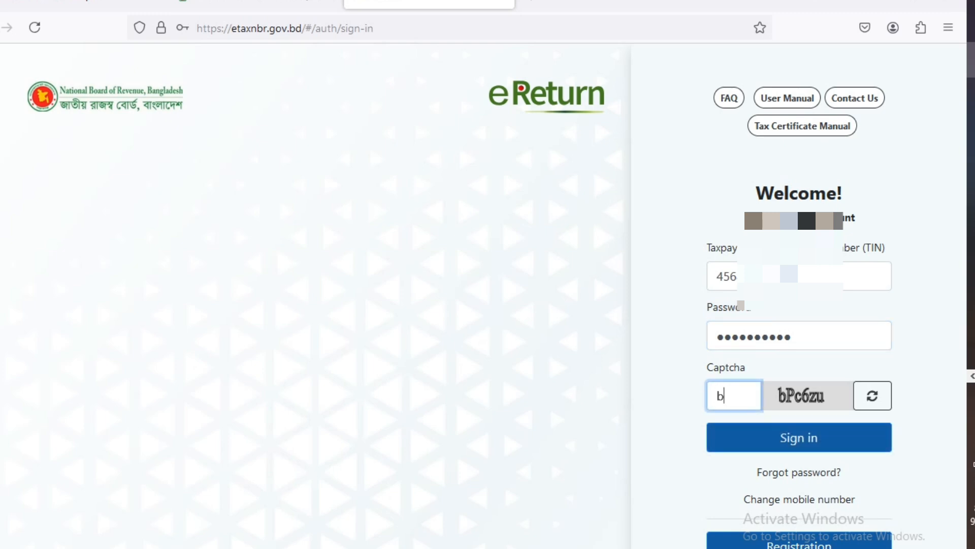
{"action": "type", "text": "pc6zu"}
{"action": "left_click", "coordinate": [823, 440]}
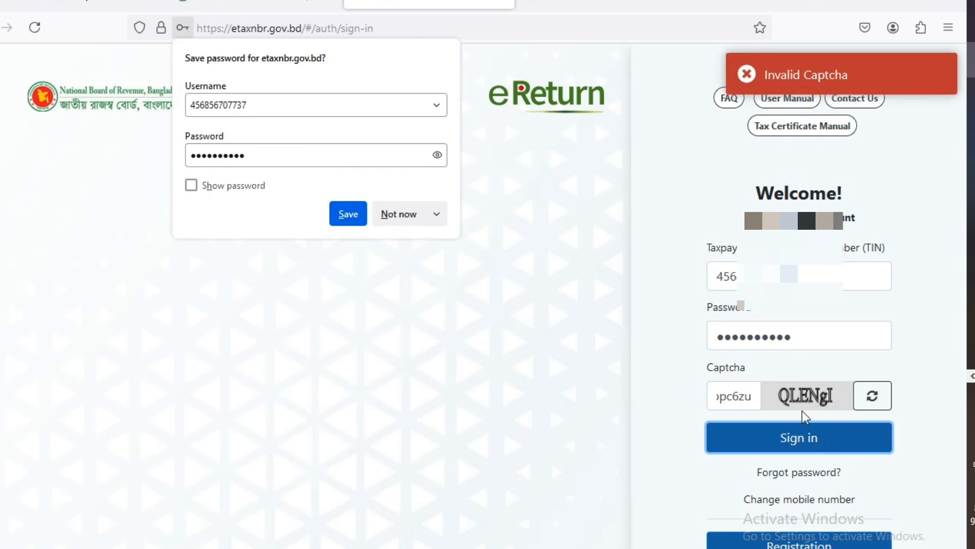
- Replace the rejected captcha with the currently shown code and sign in to reach the Welcome to eReturn panel
{"action": "left_click_drag", "start_coordinate": [757, 398], "coordinate": [711, 398]}
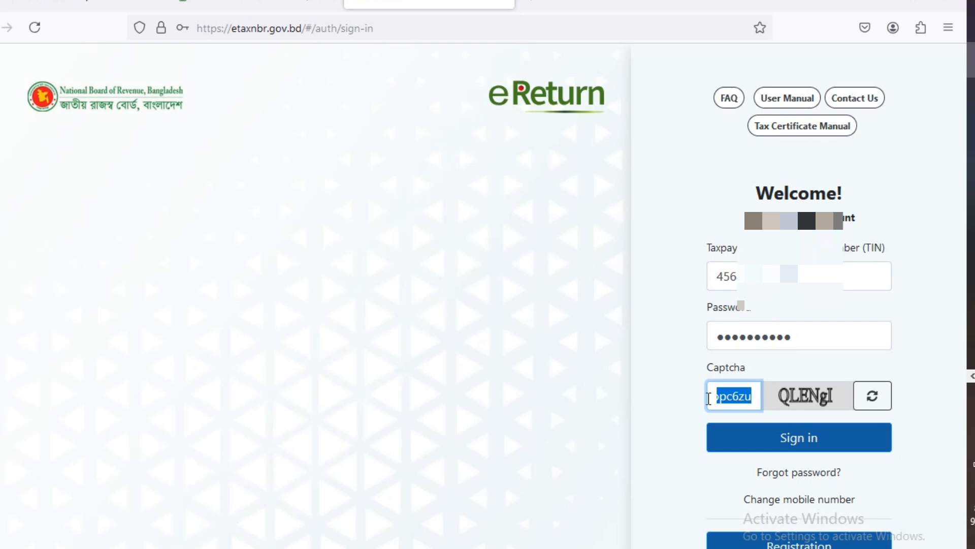
{"action": "type", "text": "Q"}
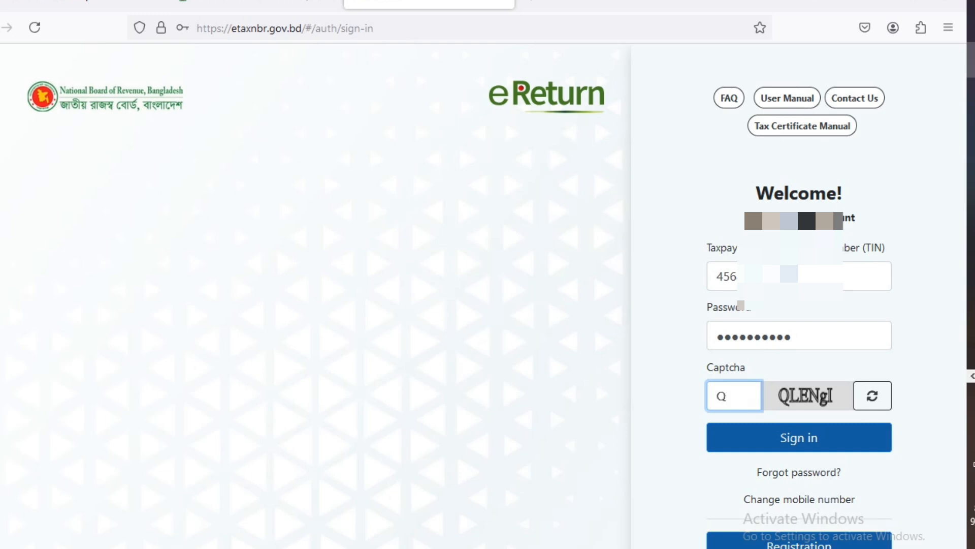
{"action": "type", "text": "IENgI"}
{"action": "left_click", "coordinate": [790, 442]}
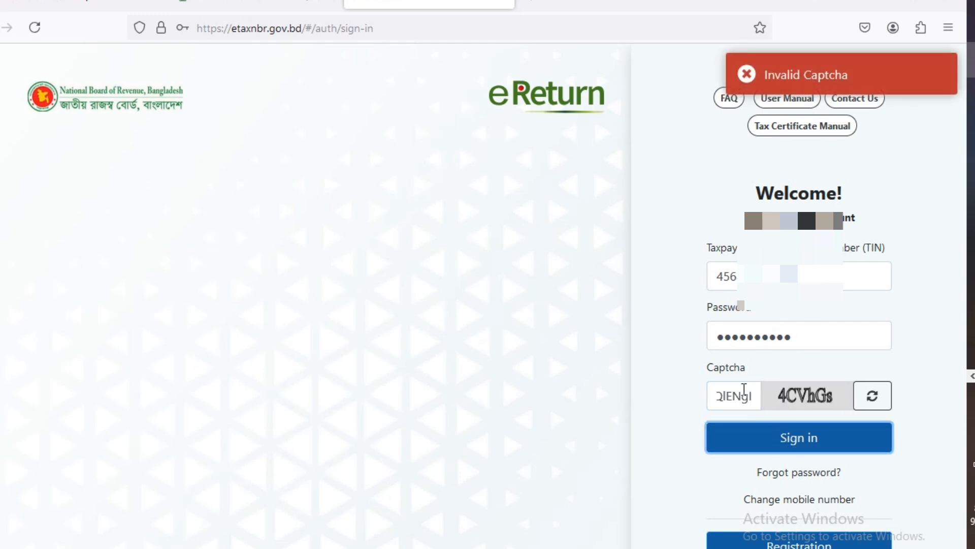
{"action": "left_click_drag", "start_coordinate": [752, 396], "coordinate": [723, 397]}
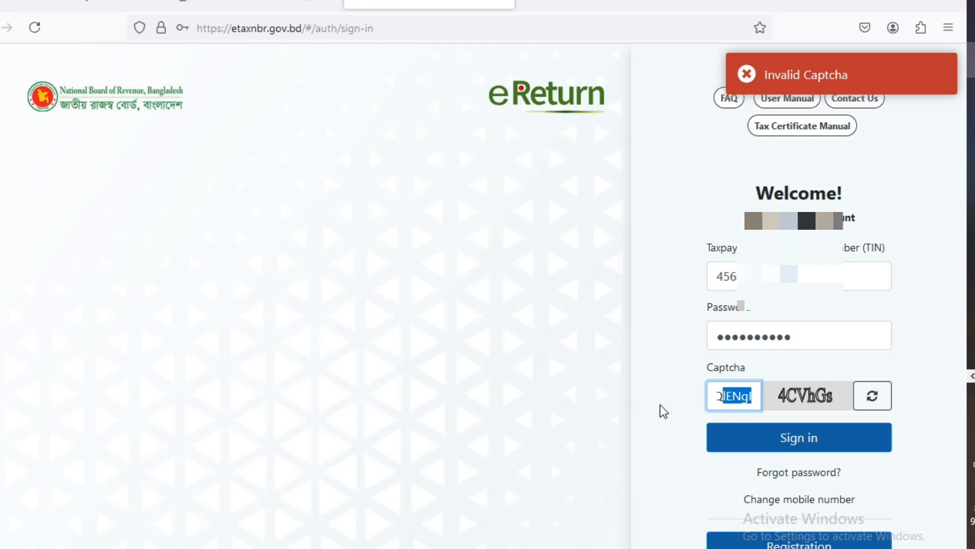
{"action": "key", "text": "BackSpace"}
{"action": "key", "text": "BackSpace"}
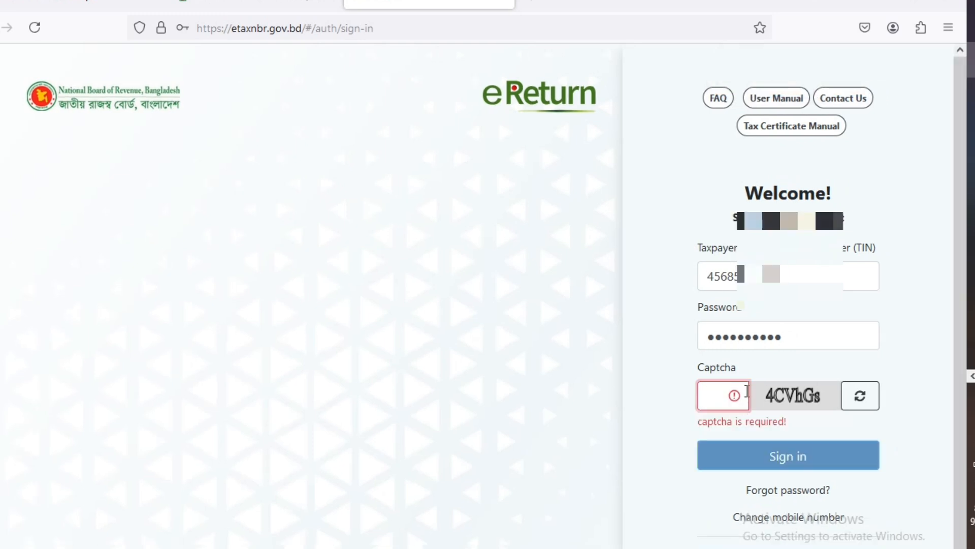
{"action": "type", "text": "4"}
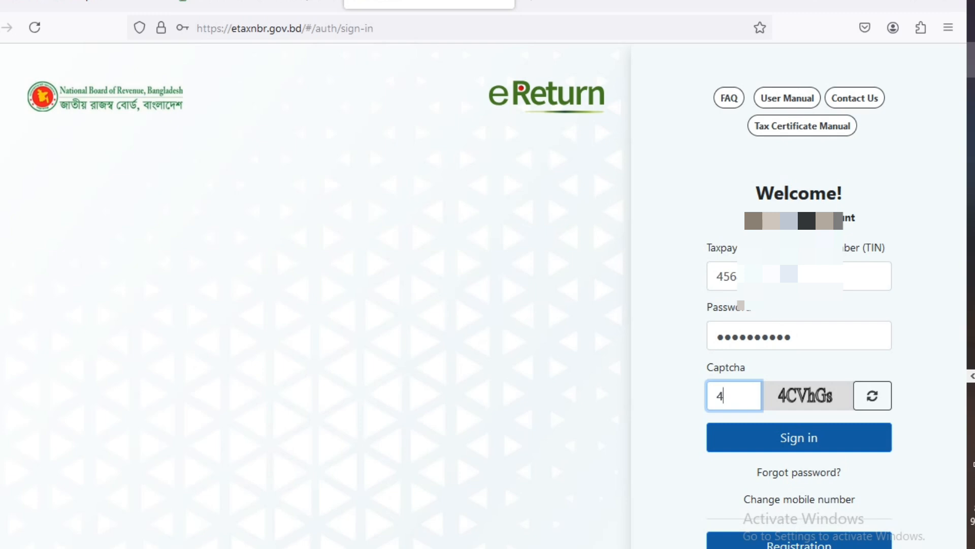
{"action": "type", "text": "CVhGs"}
{"action": "left_click", "coordinate": [791, 440]}
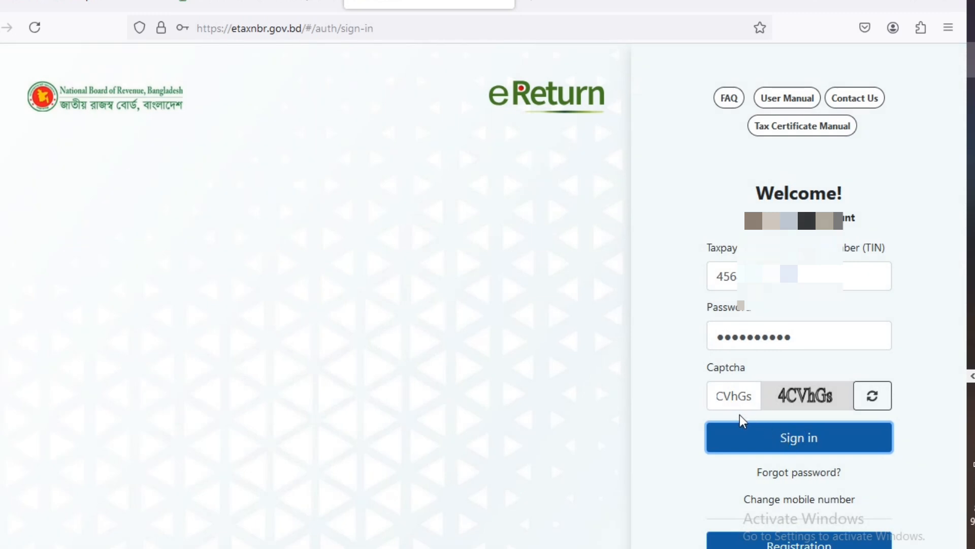
{"action": "left_click_drag", "start_coordinate": [752, 396], "coordinate": [724, 396]}
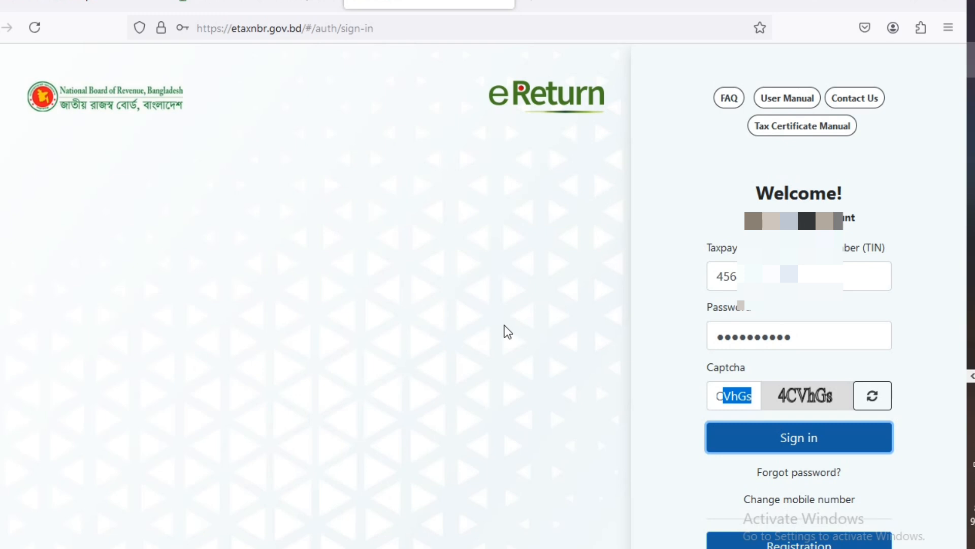
{"action": "key", "text": "Return"}
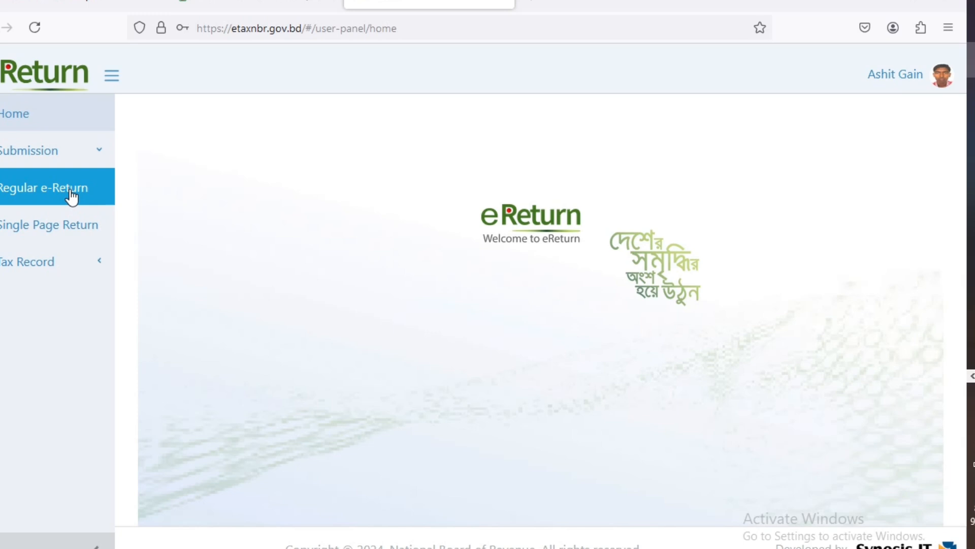
- Start a Regular e-Return from the Submission section of the sidebar
{"action": "left_click", "coordinate": [96, 160]}
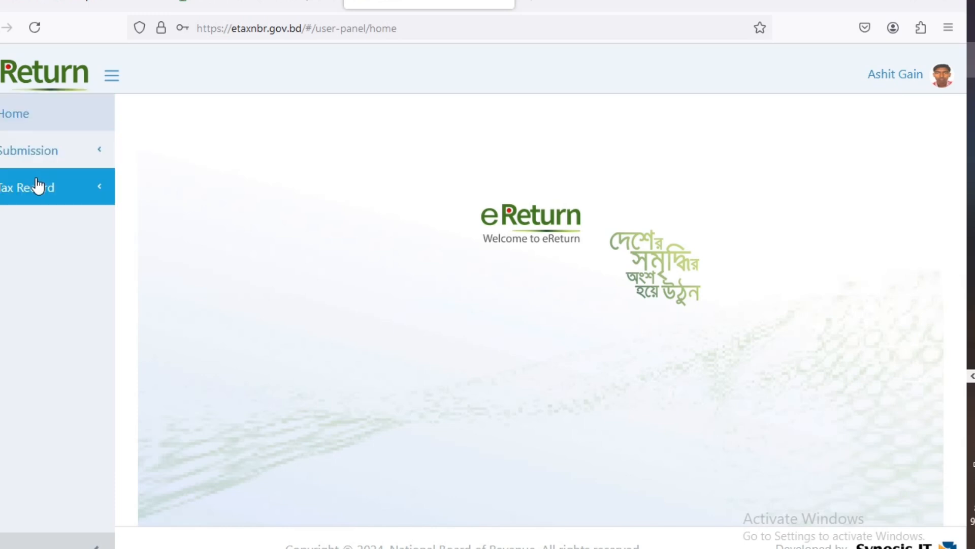
{"action": "left_click", "coordinate": [64, 160]}
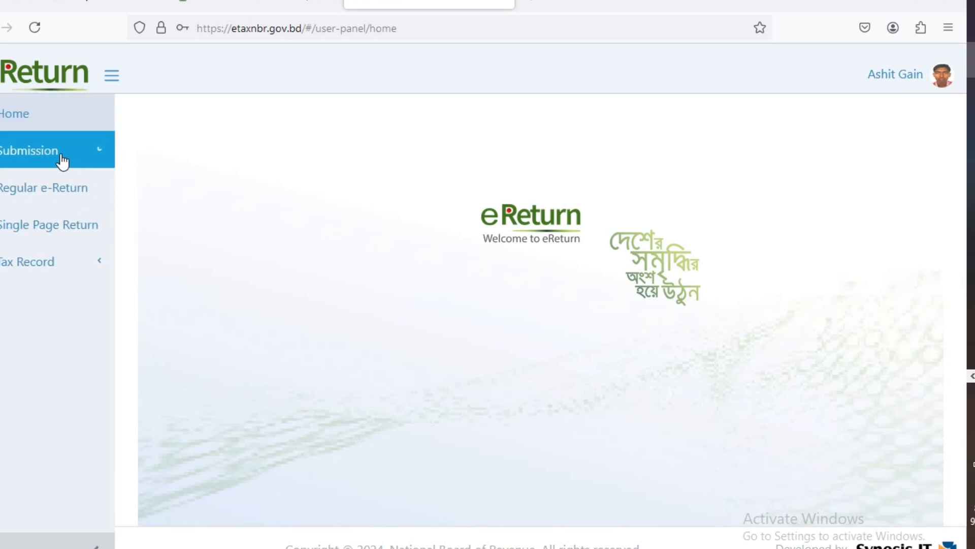
{"action": "left_click", "coordinate": [71, 191]}
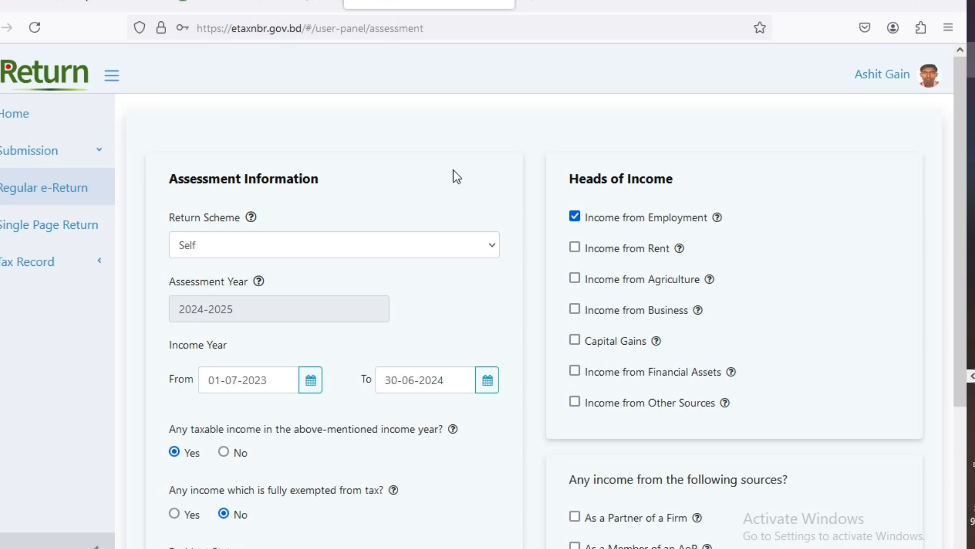
- Keep Self as the return scheme for assessment year 2024-2025
{"action": "scroll", "coordinate": [467, 177], "scroll_direction": "down", "scroll_amount": 3}
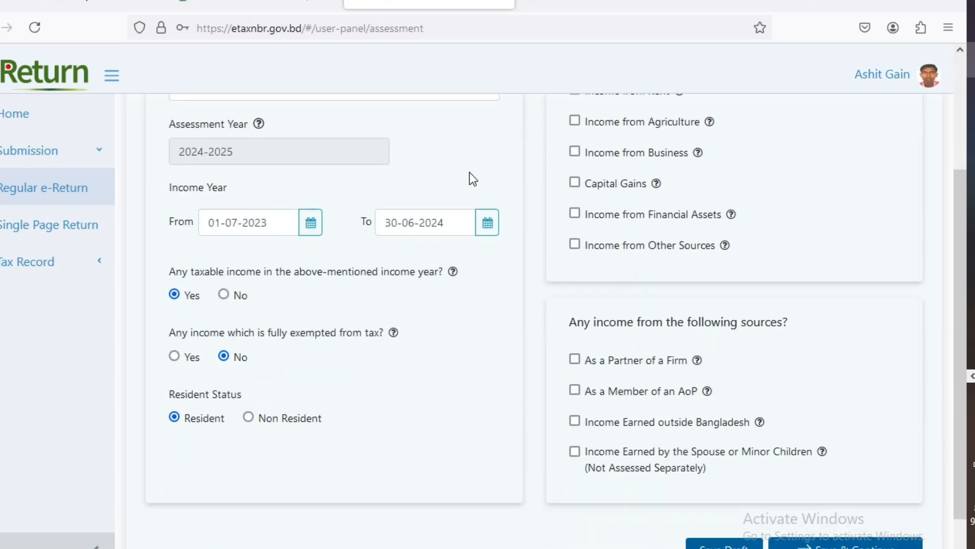
{"action": "scroll", "coordinate": [484, 183], "scroll_direction": "down", "scroll_amount": 1}
{"action": "scroll", "coordinate": [518, 218], "scroll_direction": "up", "scroll_amount": 4}
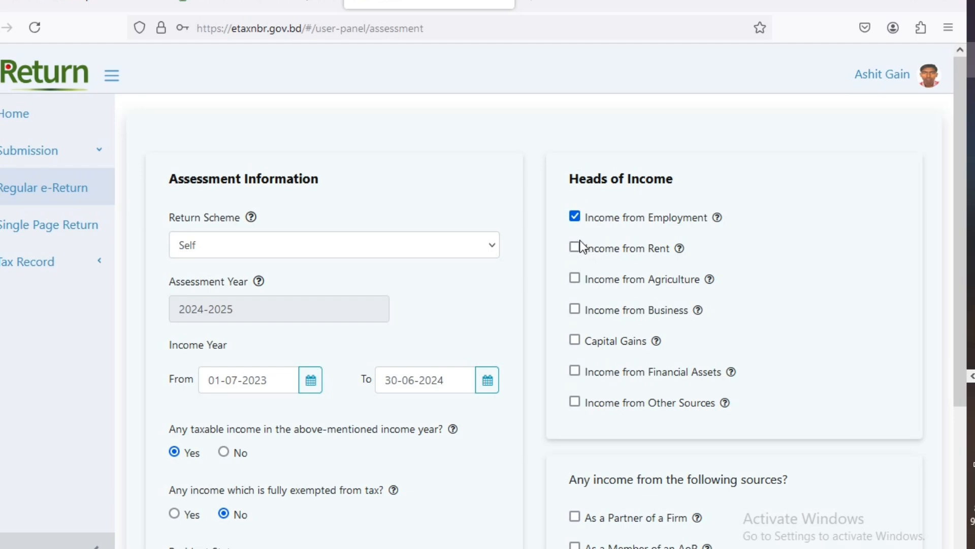
{"action": "scroll", "coordinate": [577, 254], "scroll_direction": "down", "scroll_amount": 5}
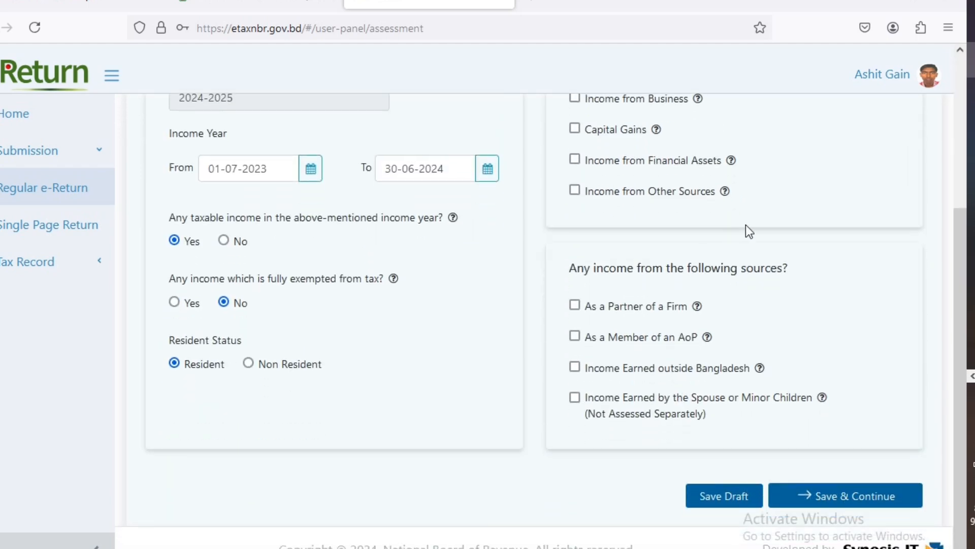
{"action": "scroll", "coordinate": [731, 224], "scroll_direction": "up", "scroll_amount": 5}
{"action": "left_click", "coordinate": [207, 254]}
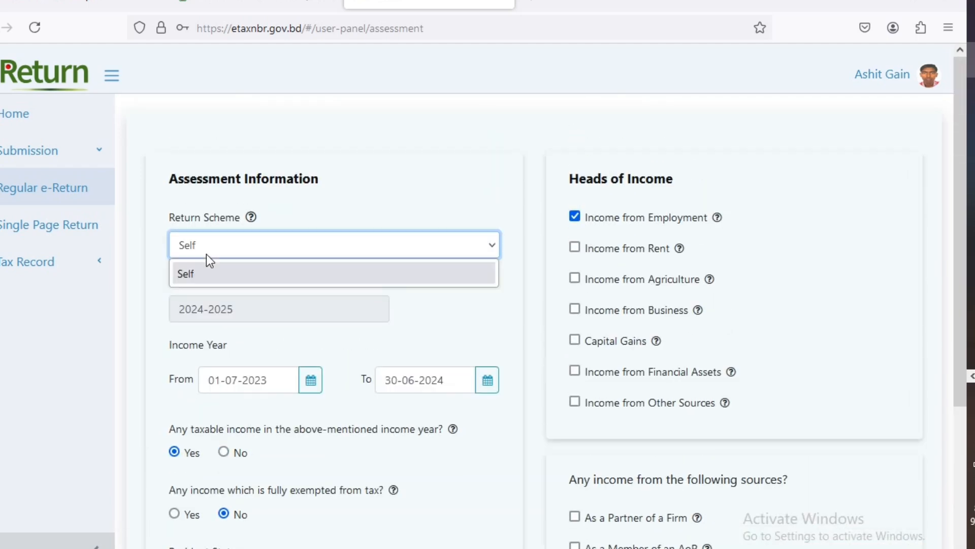
{"action": "left_click", "coordinate": [207, 273]}
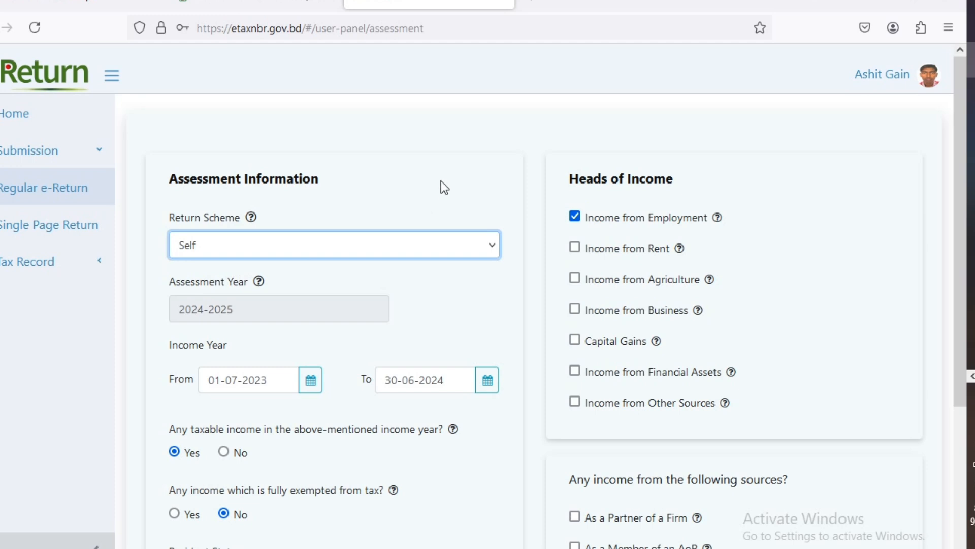
{"action": "mouse_move", "coordinate": [259, 281]}
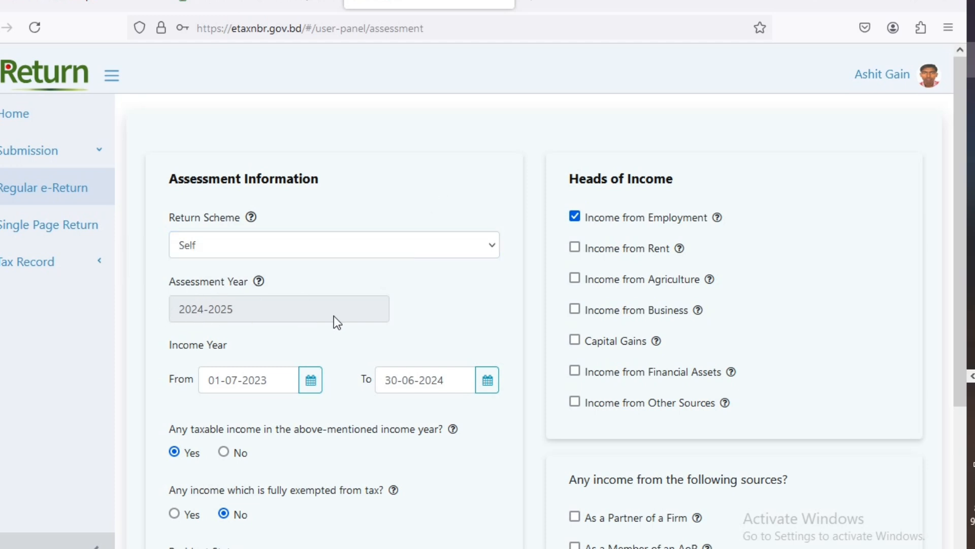
- Check Income from Employment and Resident status in Heads of Income, then save the assessment form
{"action": "scroll", "coordinate": [440, 285], "scroll_direction": "down", "scroll_amount": 3}
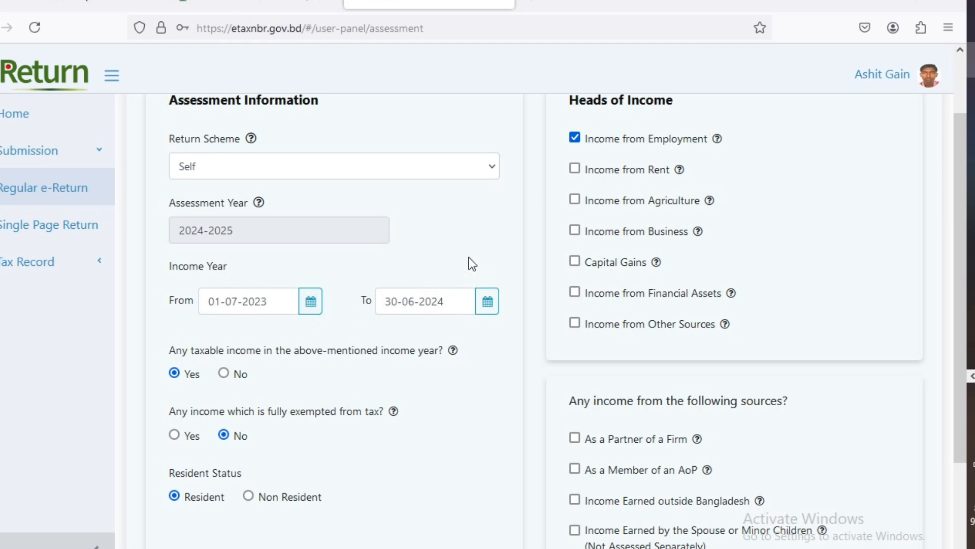
{"action": "scroll", "coordinate": [470, 259], "scroll_direction": "down", "scroll_amount": 1}
{"action": "scroll", "coordinate": [457, 258], "scroll_direction": "down", "scroll_amount": 3}
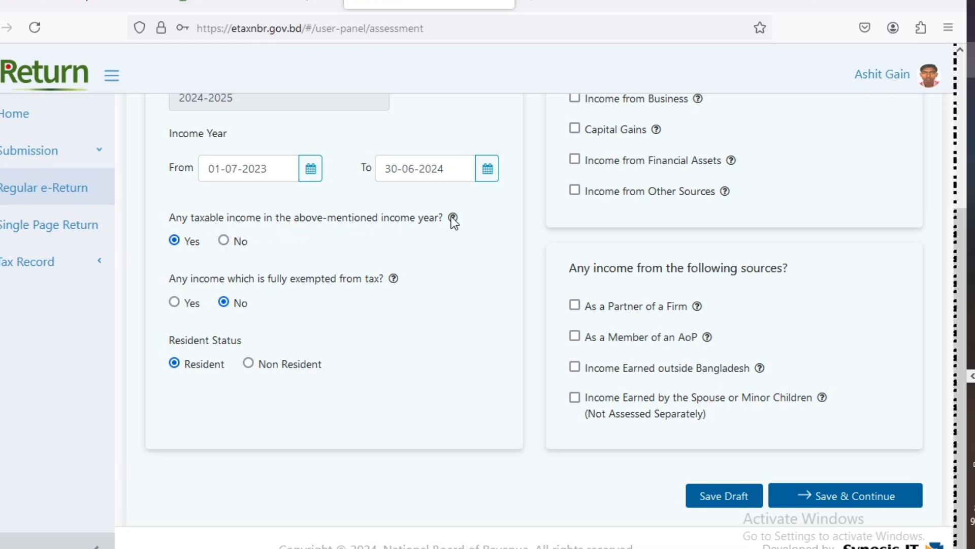
{"action": "mouse_move", "coordinate": [455, 218]}
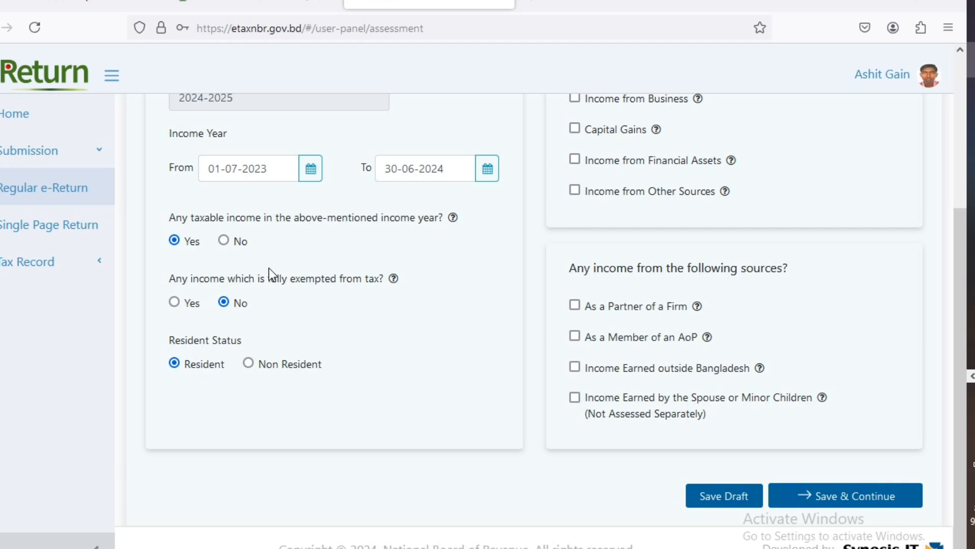
{"action": "scroll", "coordinate": [210, 279], "scroll_direction": "up", "scroll_amount": 2}
{"action": "scroll", "coordinate": [453, 296], "scroll_direction": "up", "scroll_amount": 2}
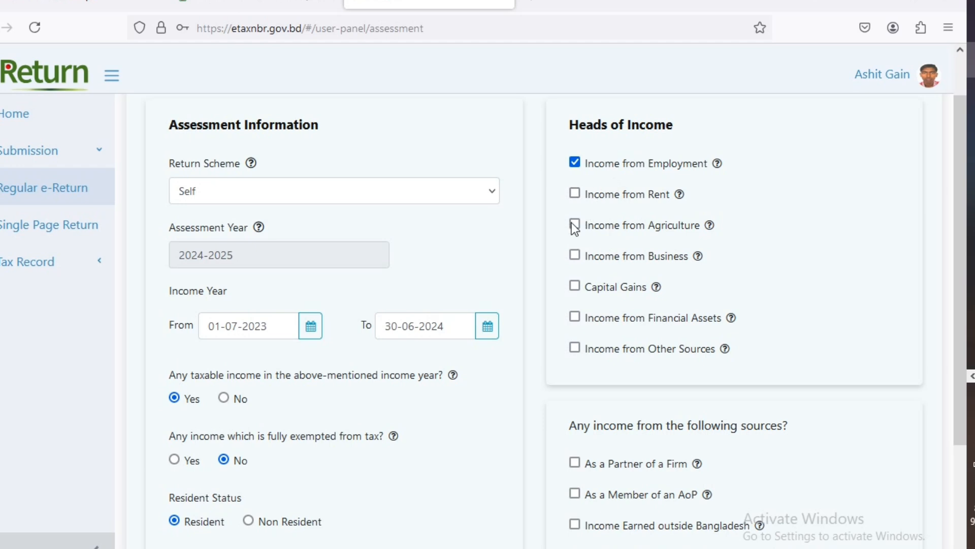
{"action": "scroll", "coordinate": [486, 265], "scroll_direction": "down", "scroll_amount": 2}
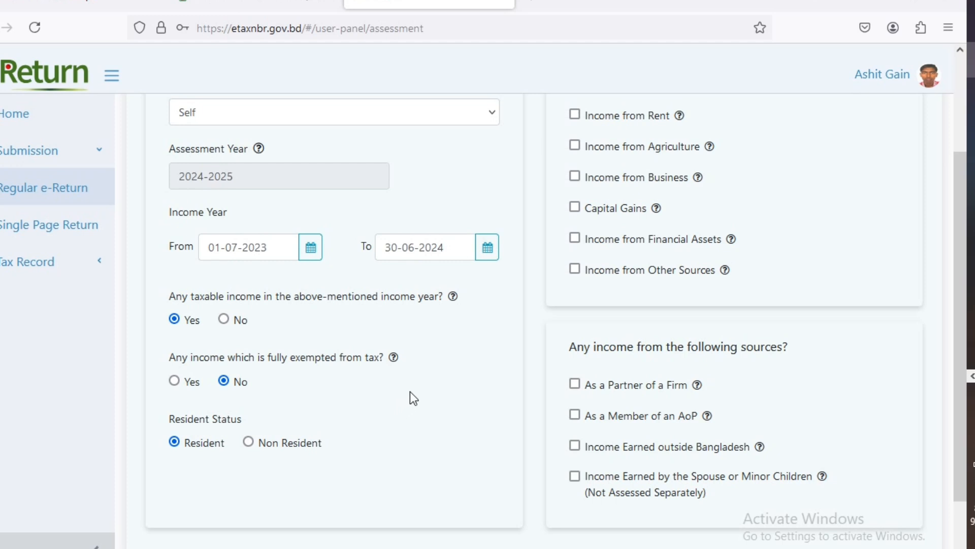
{"action": "scroll", "coordinate": [414, 398], "scroll_direction": "up", "scroll_amount": 3}
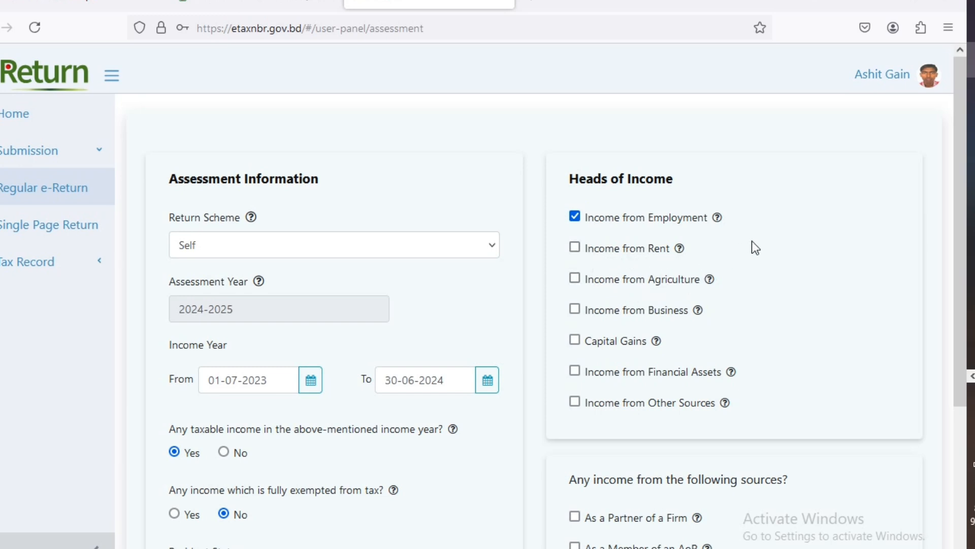
{"action": "scroll", "coordinate": [751, 241], "scroll_direction": "down", "scroll_amount": 2}
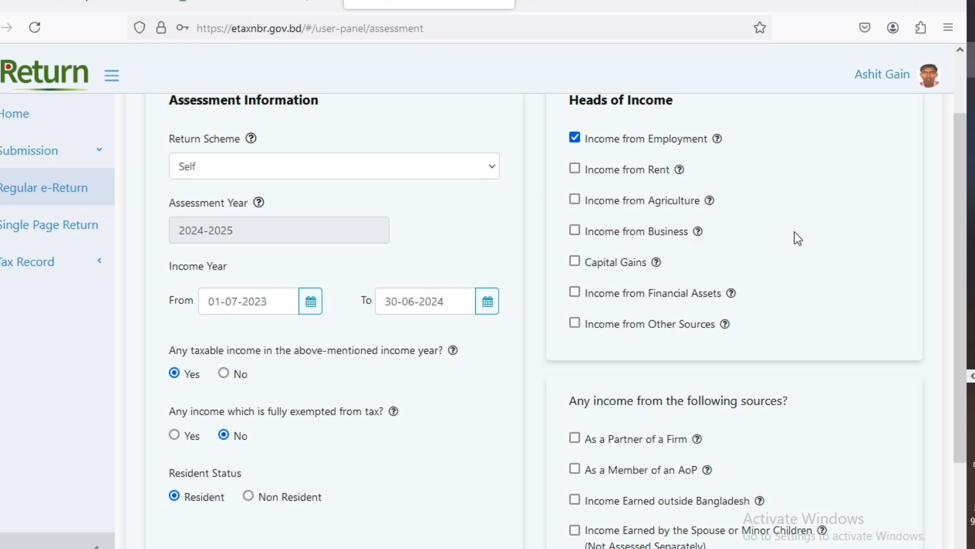
{"action": "scroll", "coordinate": [795, 231], "scroll_direction": "down", "scroll_amount": 2}
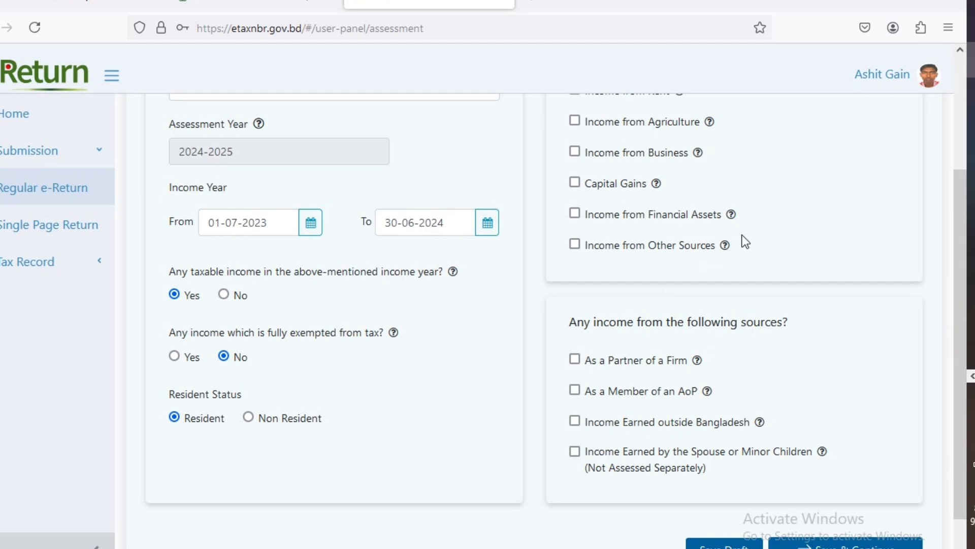
{"action": "scroll", "coordinate": [730, 243], "scroll_direction": "up", "scroll_amount": 2}
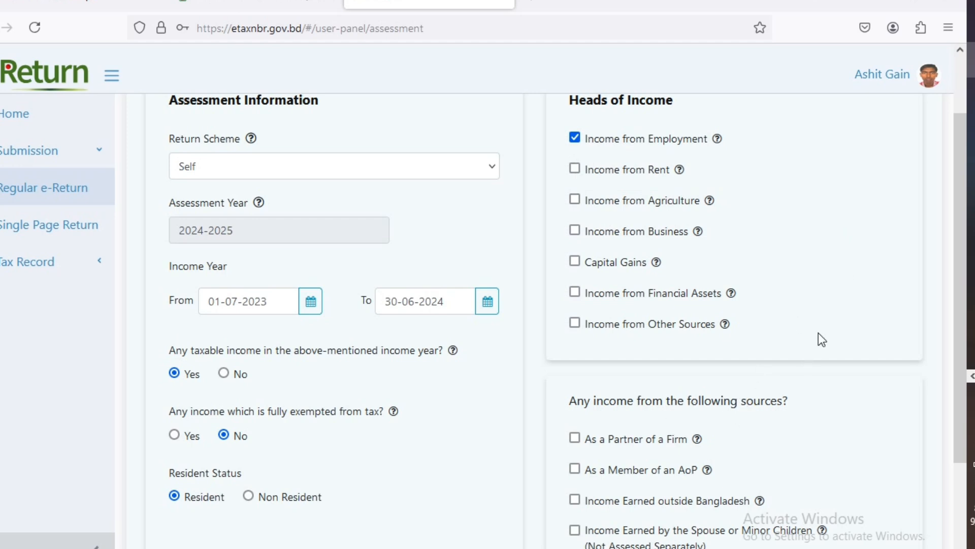
{"action": "scroll", "coordinate": [820, 330], "scroll_direction": "down", "scroll_amount": 2}
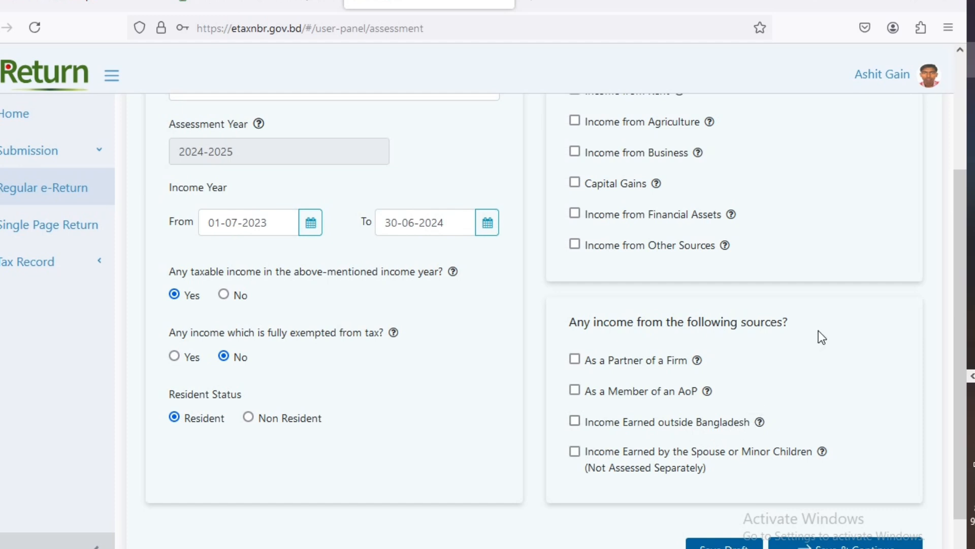
{"action": "scroll", "coordinate": [820, 339], "scroll_direction": "down", "scroll_amount": 1}
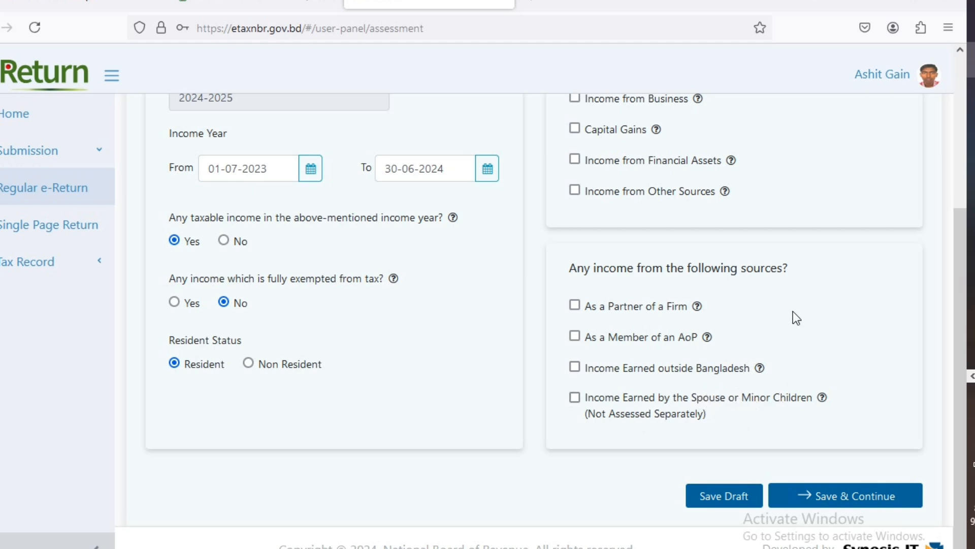
{"action": "scroll", "coordinate": [795, 313], "scroll_direction": "up", "scroll_amount": 4}
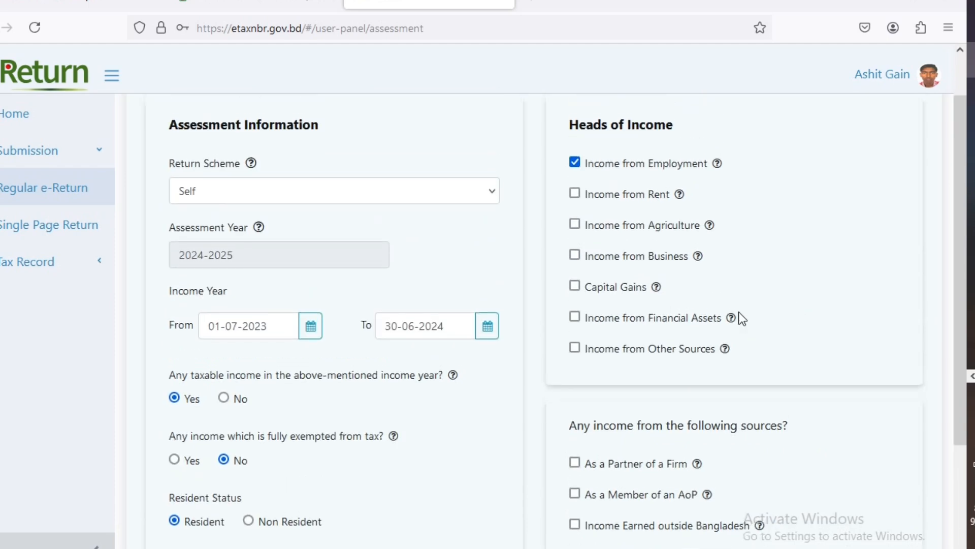
{"action": "scroll", "coordinate": [781, 275], "scroll_direction": "down", "scroll_amount": 4}
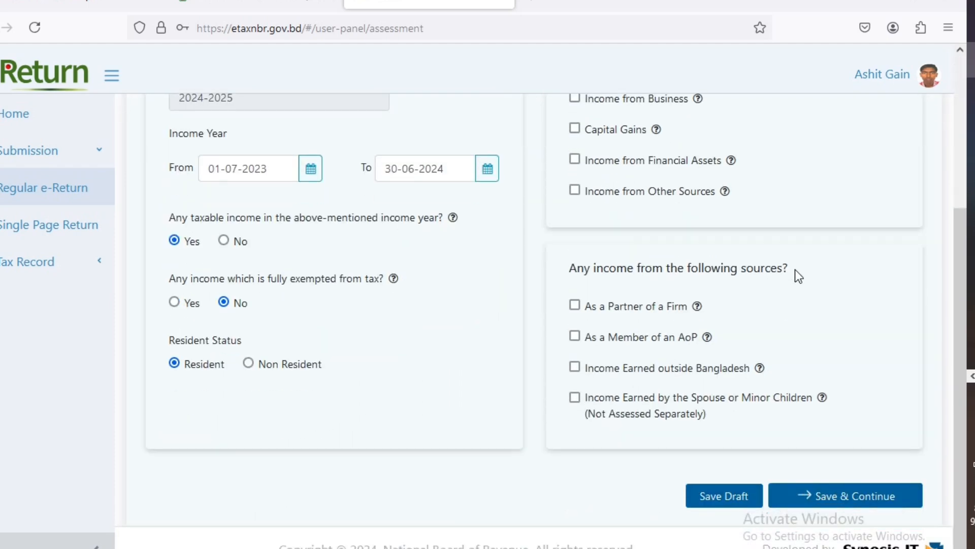
{"action": "left_click", "coordinate": [823, 502]}
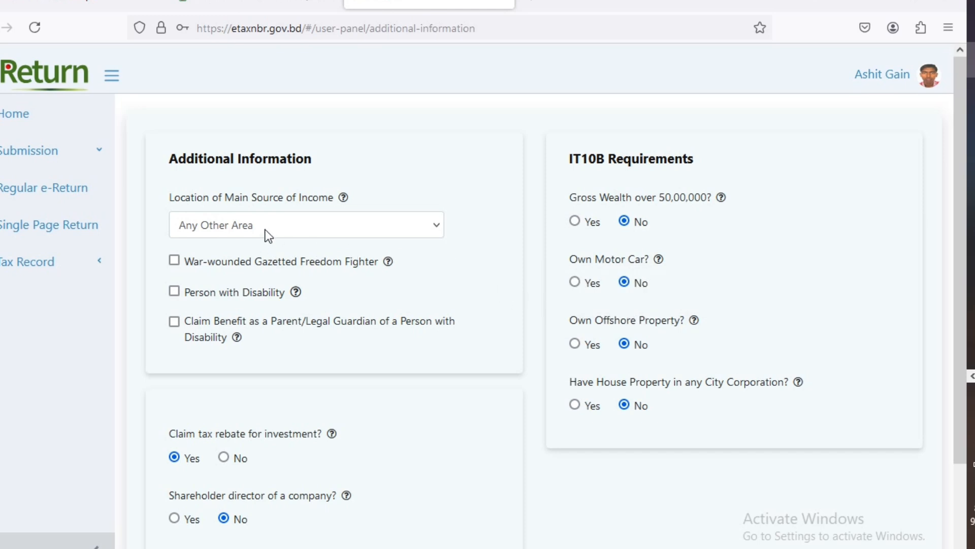
- Keep Any Other Area as main income location, review the IT10B answers, and save
{"action": "left_click", "coordinate": [414, 225]}
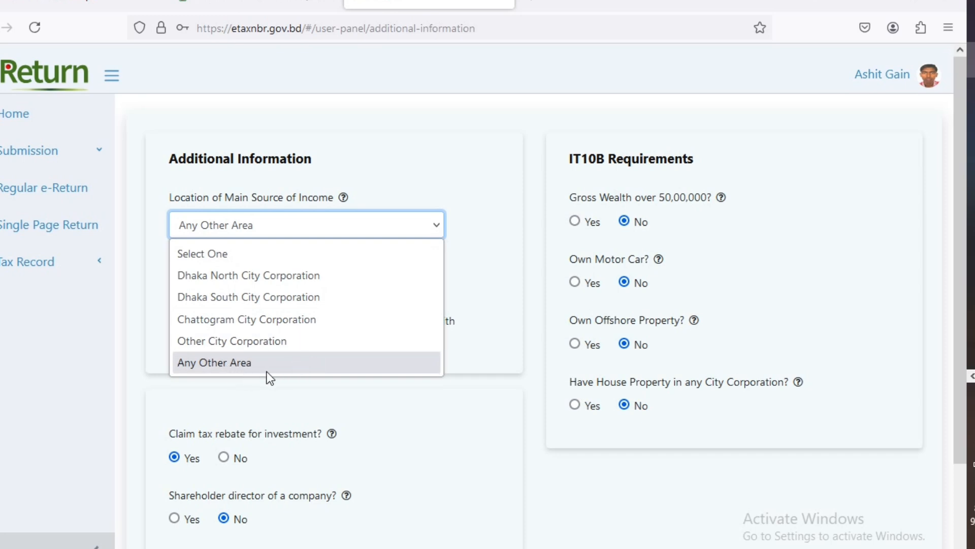
{"action": "left_click", "coordinate": [523, 284]}
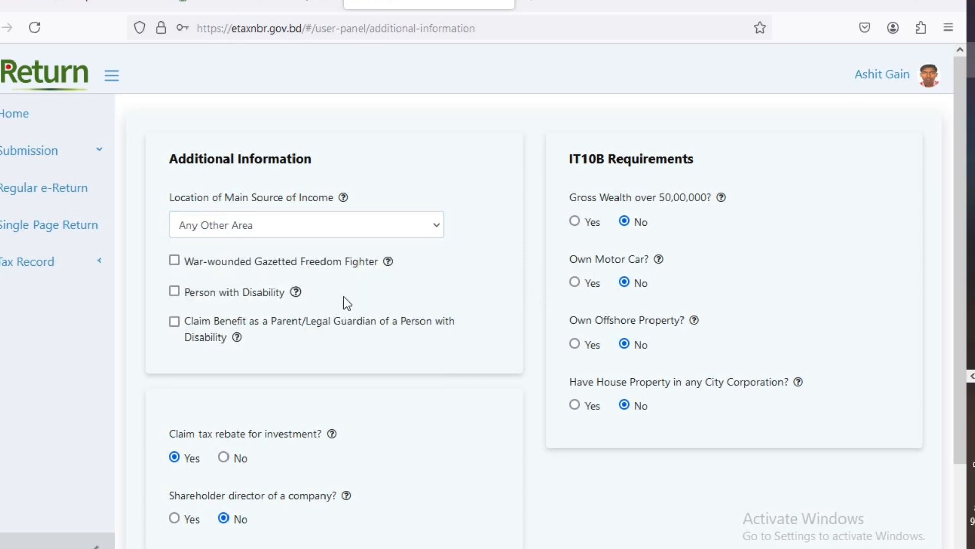
{"action": "scroll", "coordinate": [379, 307], "scroll_direction": "down", "scroll_amount": 2}
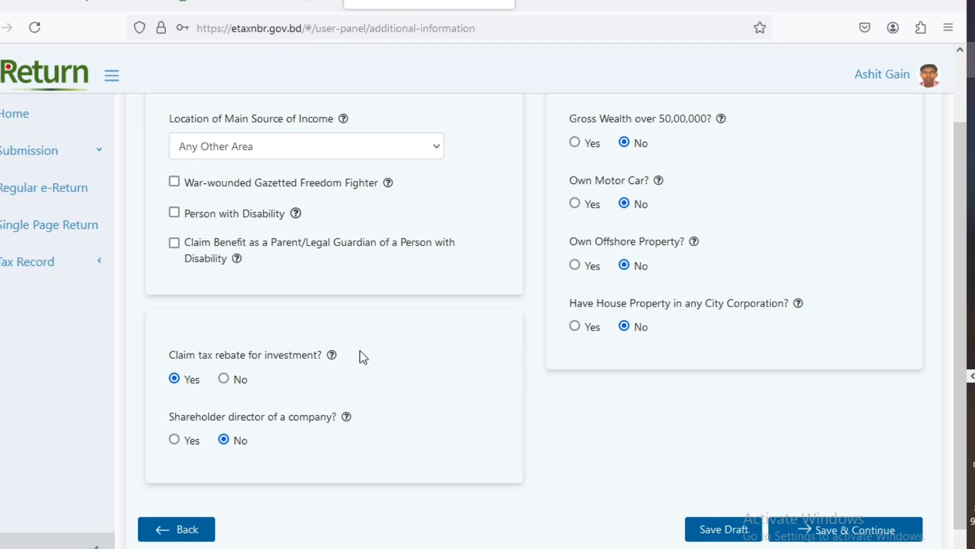
{"action": "mouse_move", "coordinate": [335, 356]}
{"action": "scroll", "coordinate": [559, 330], "scroll_direction": "up", "scroll_amount": 2}
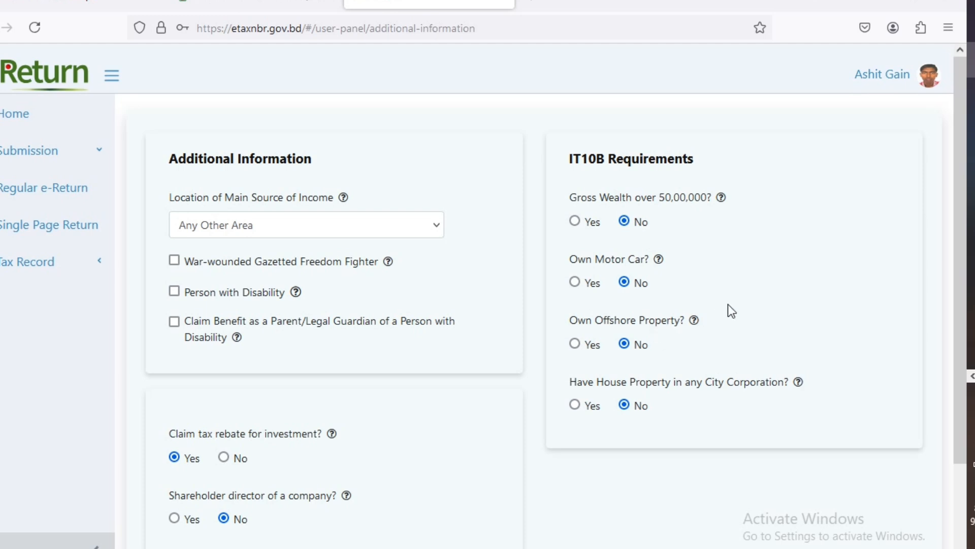
{"action": "scroll", "coordinate": [679, 337], "scroll_direction": "down", "scroll_amount": 2}
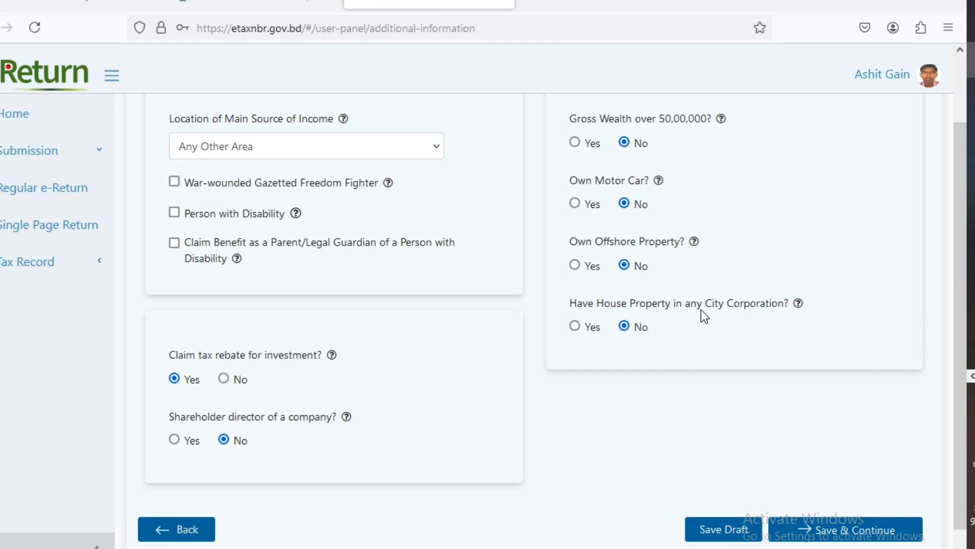
{"action": "scroll", "coordinate": [815, 278], "scroll_direction": "down", "scroll_amount": 1}
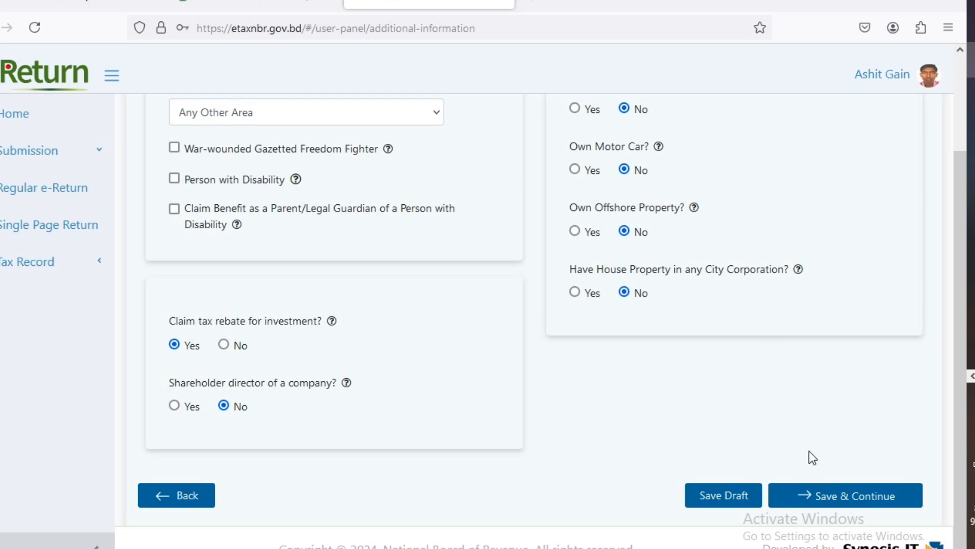
{"action": "left_click", "coordinate": [851, 503]}
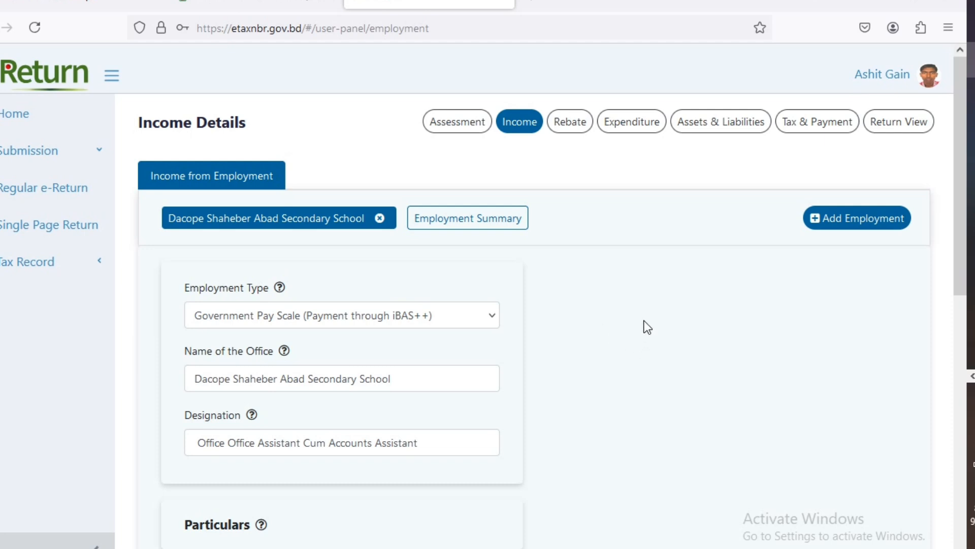
{"action": "scroll", "coordinate": [646, 326], "scroll_direction": "down", "scroll_amount": 2}
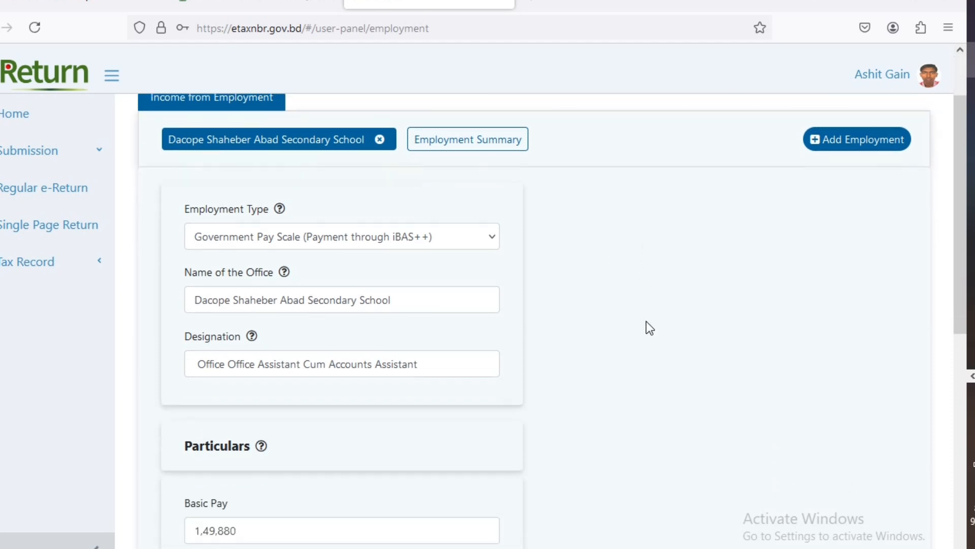
{"action": "left_click", "coordinate": [474, 240]}
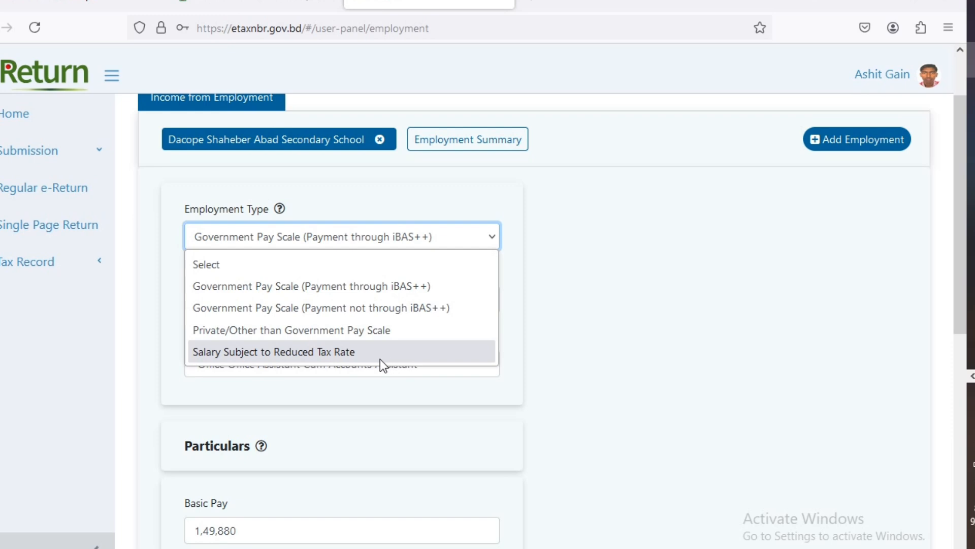
{"action": "left_click", "coordinate": [526, 304]}
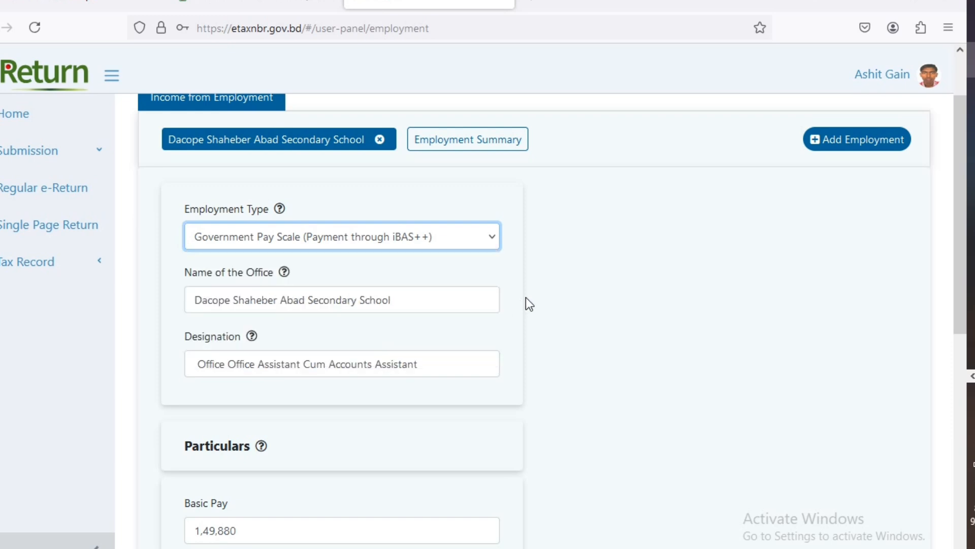
{"action": "left_click", "coordinate": [526, 298]}
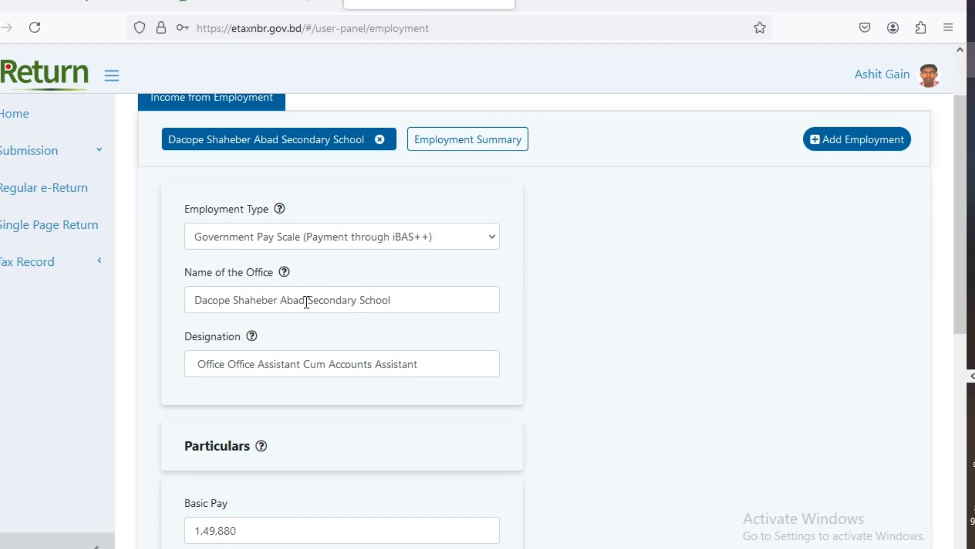
{"action": "left_click", "coordinate": [257, 300]}
{"action": "left_click", "coordinate": [384, 300]}
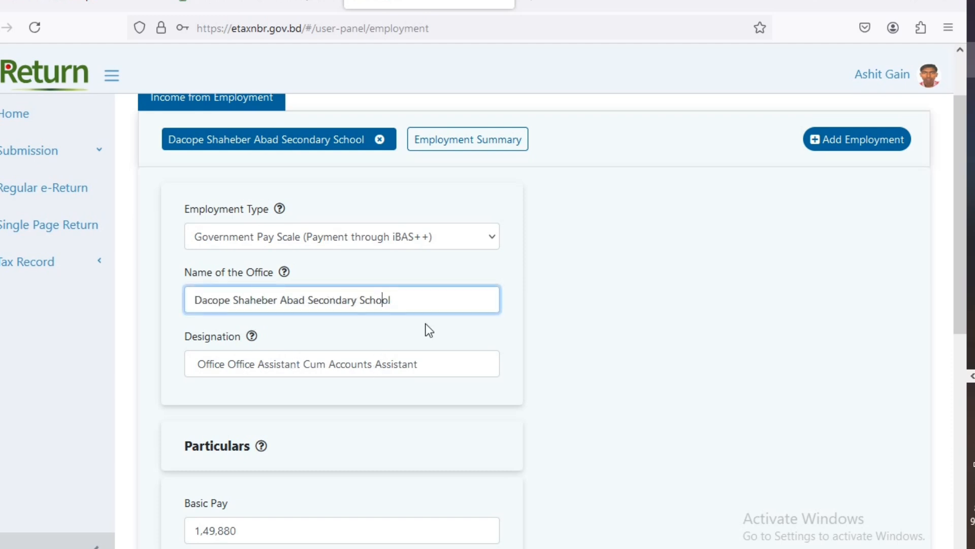
{"action": "left_click", "coordinate": [199, 299]}
{"action": "left_click", "coordinate": [255, 363]}
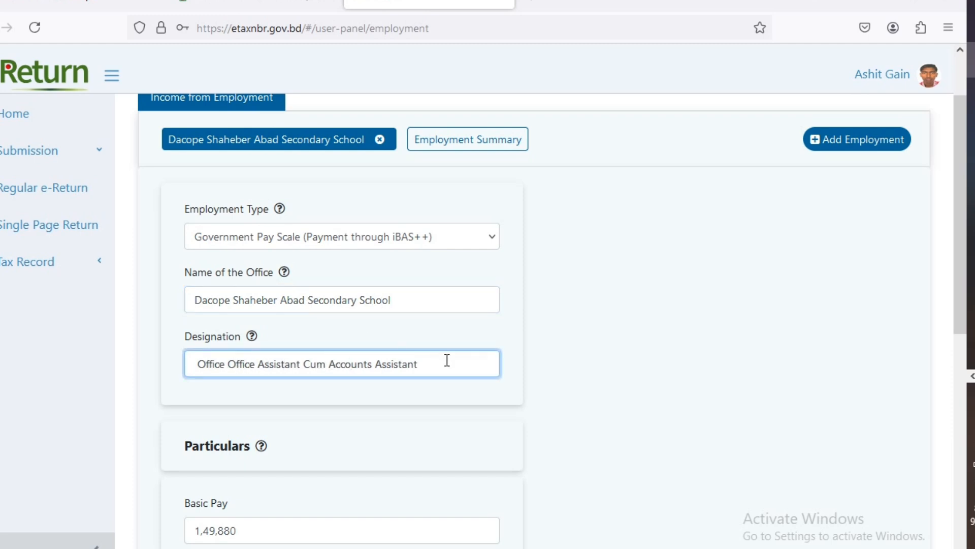
{"action": "scroll", "coordinate": [527, 327], "scroll_direction": "down", "scroll_amount": 4}
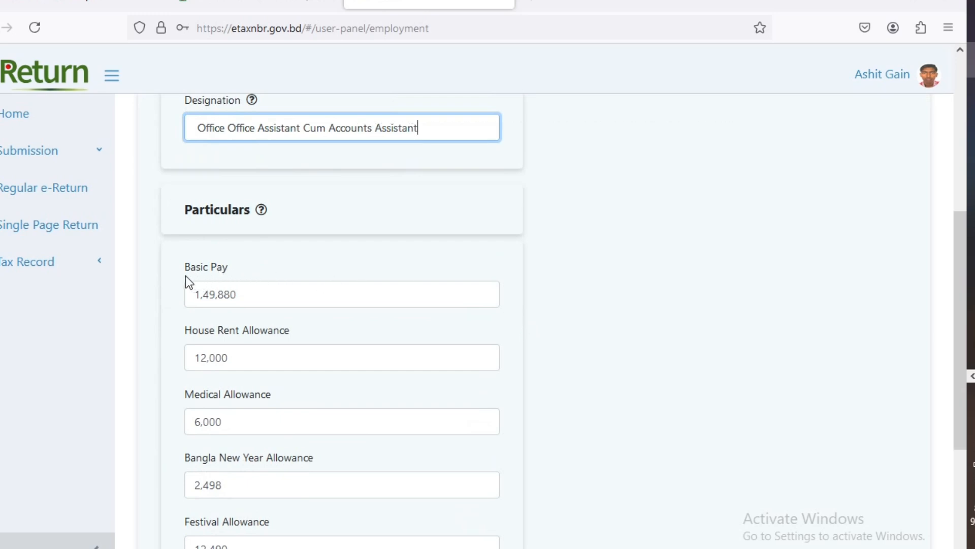
{"action": "left_click", "coordinate": [274, 295]}
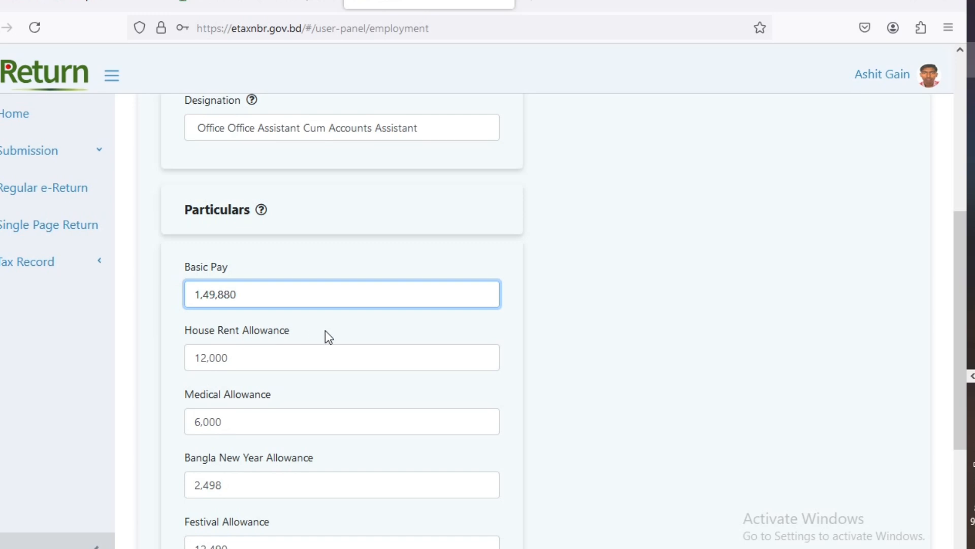
{"action": "left_click", "coordinate": [258, 362]}
{"action": "scroll", "coordinate": [356, 320], "scroll_direction": "down", "scroll_amount": 3}
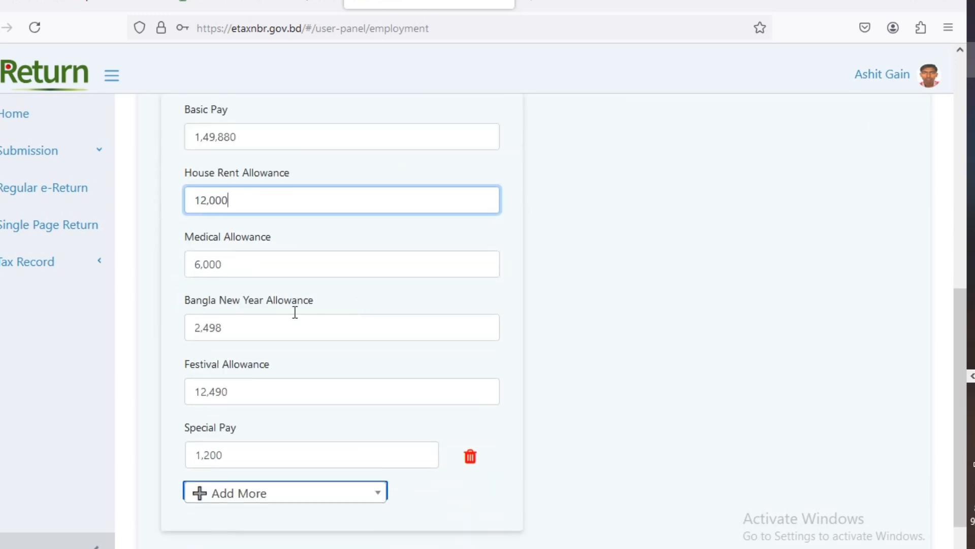
{"action": "left_click", "coordinate": [250, 265]}
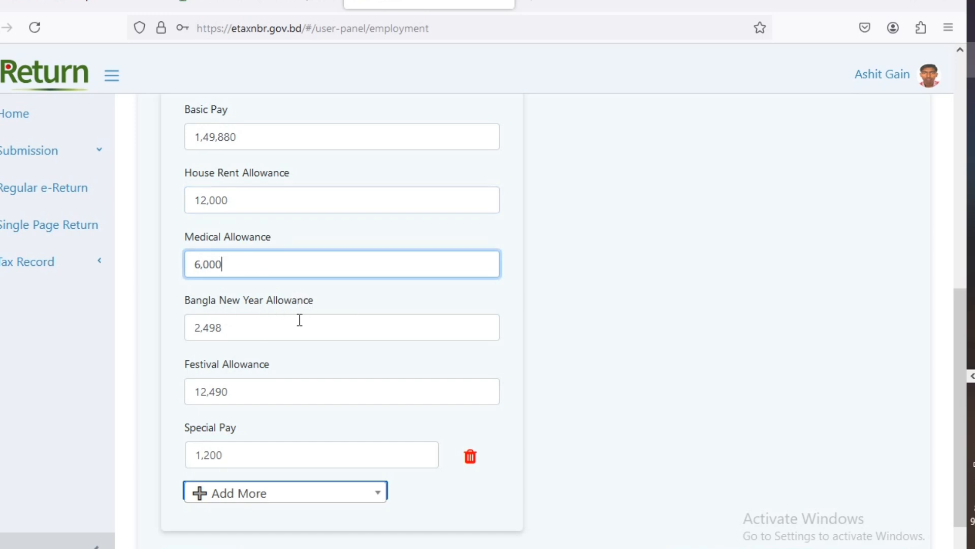
{"action": "left_click", "coordinate": [250, 331]}
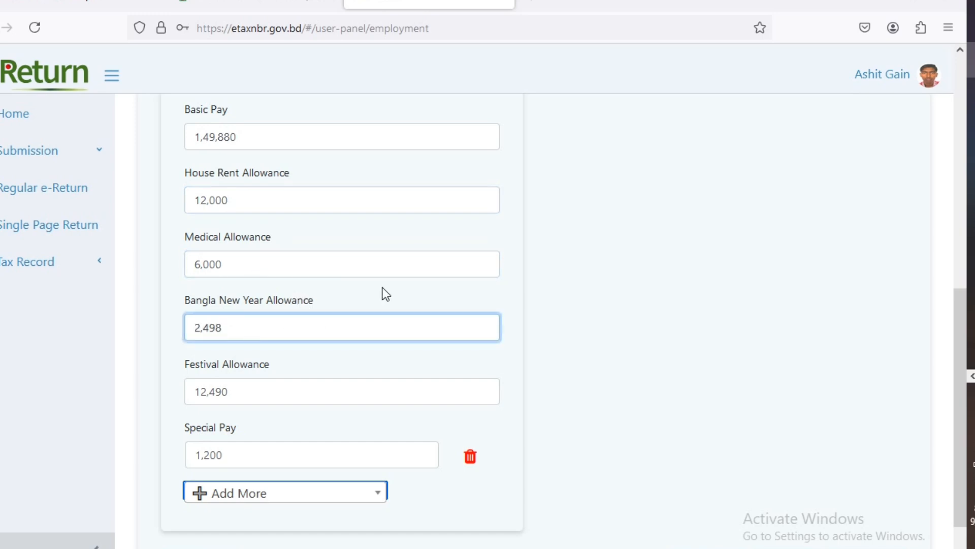
{"action": "scroll", "coordinate": [390, 284], "scroll_direction": "down", "scroll_amount": 2}
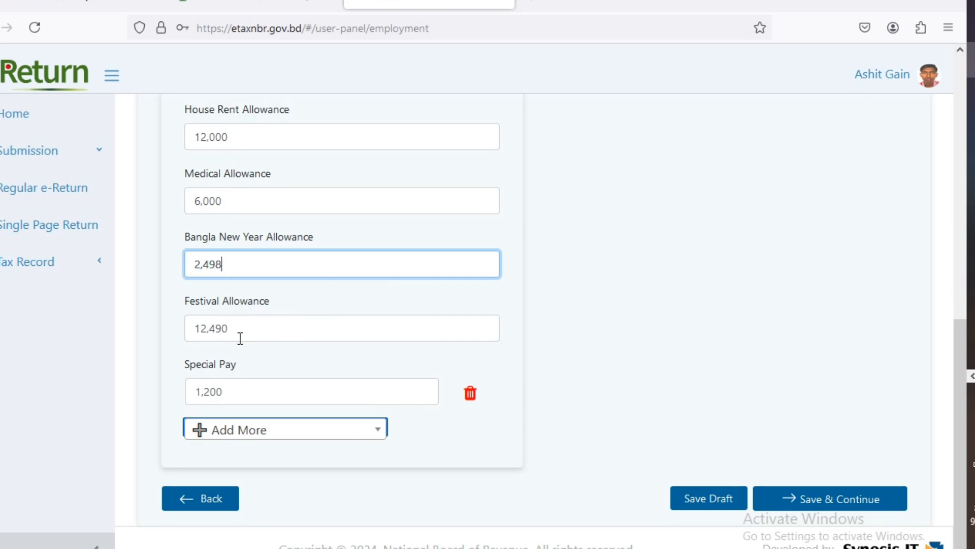
{"action": "left_click", "coordinate": [285, 328]}
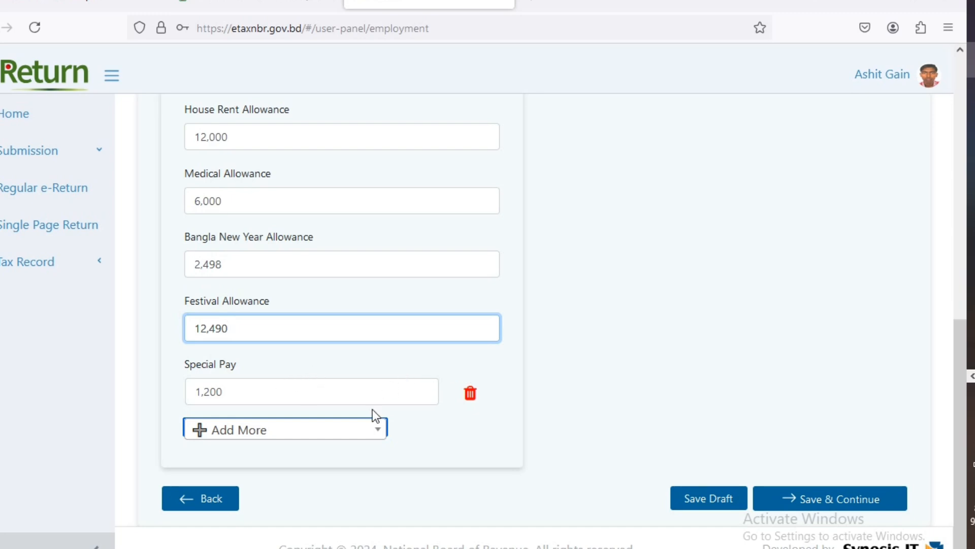
{"action": "left_click", "coordinate": [371, 432]}
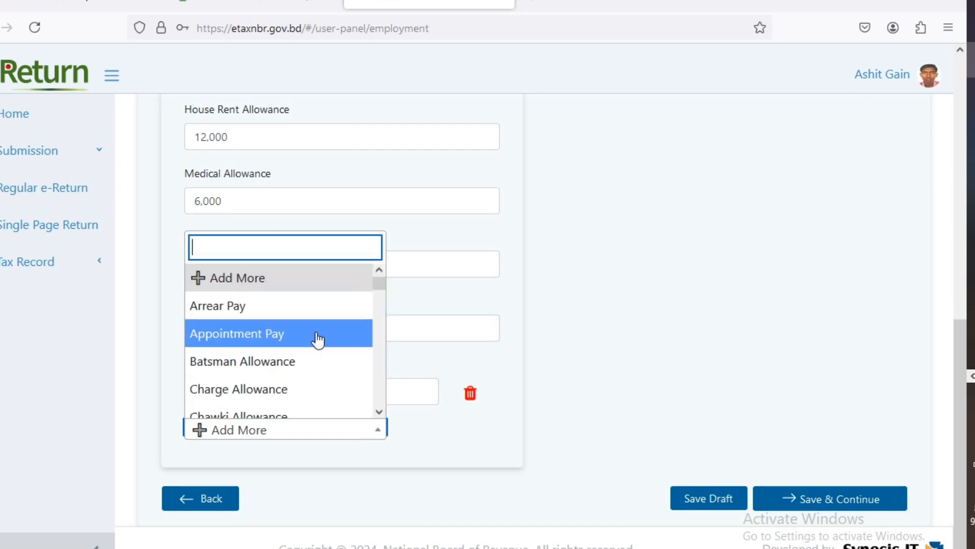
{"action": "scroll", "coordinate": [308, 337], "scroll_direction": "down", "scroll_amount": 5}
{"action": "scroll", "coordinate": [304, 343], "scroll_direction": "down", "scroll_amount": 8}
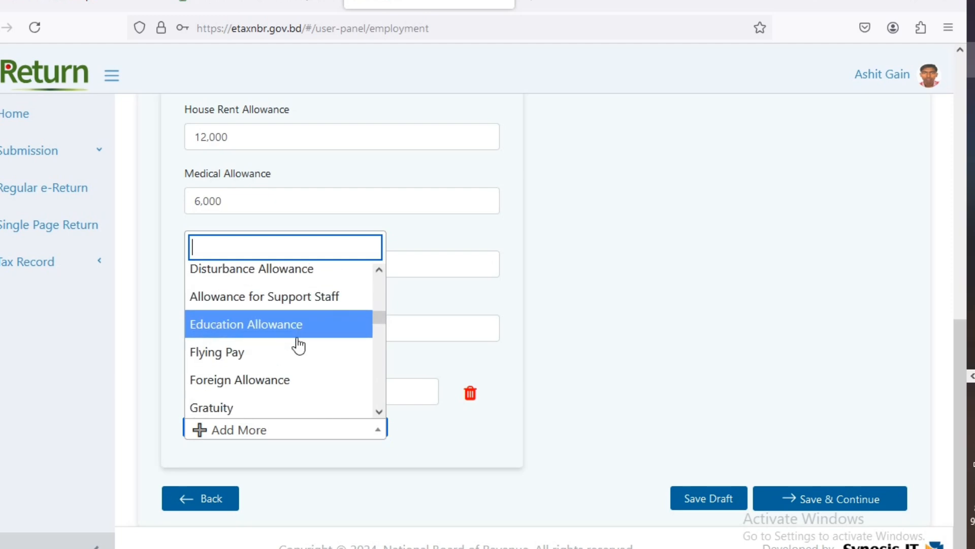
{"action": "scroll", "coordinate": [297, 358], "scroll_direction": "down", "scroll_amount": 6}
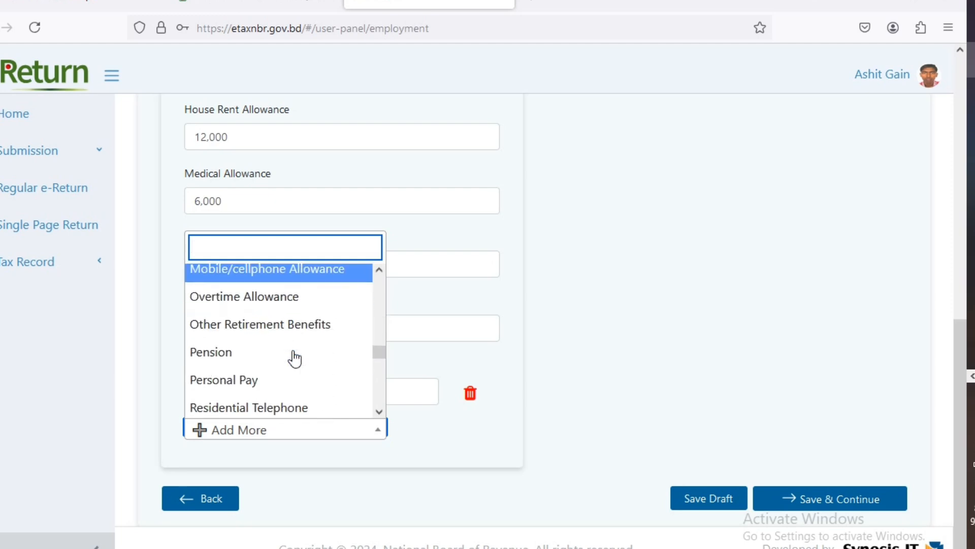
{"action": "scroll", "coordinate": [304, 364], "scroll_direction": "down", "scroll_amount": 3}
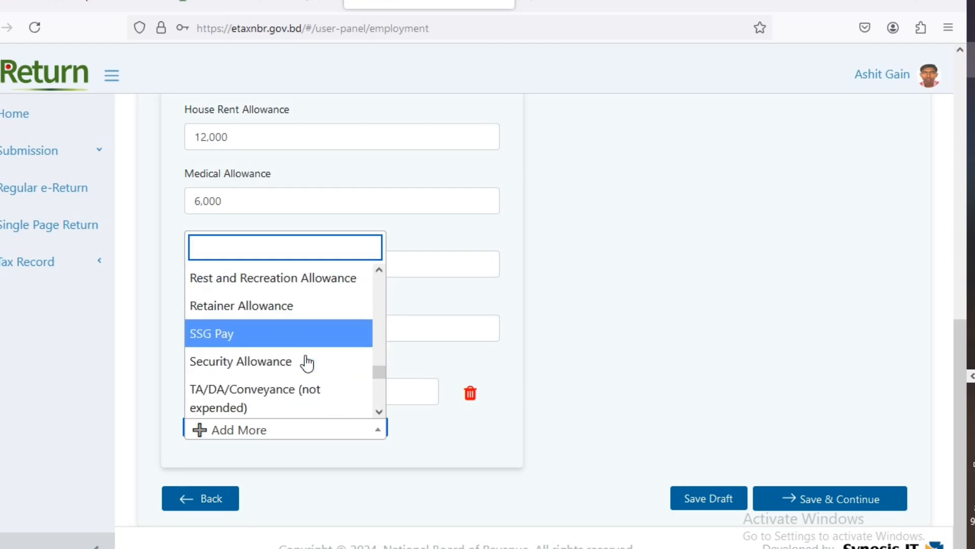
{"action": "scroll", "coordinate": [312, 364], "scroll_direction": "up", "scroll_amount": 6}
{"action": "scroll", "coordinate": [316, 363], "scroll_direction": "up", "scroll_amount": 6}
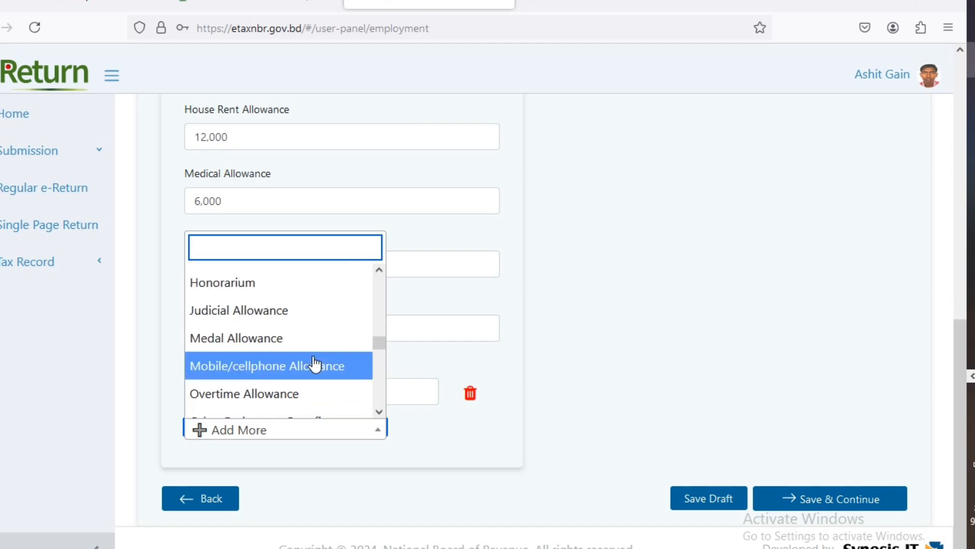
{"action": "scroll", "coordinate": [319, 363], "scroll_direction": "up", "scroll_amount": 5}
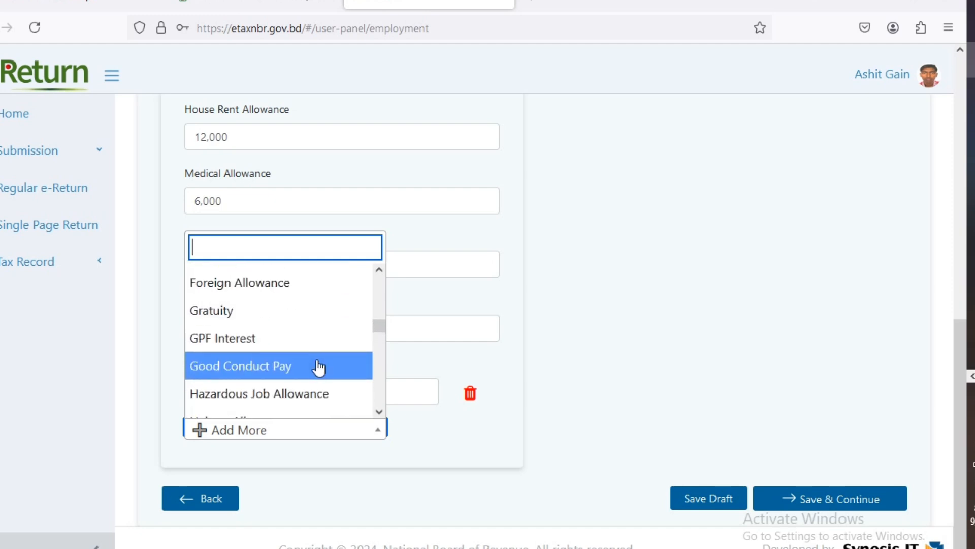
{"action": "scroll", "coordinate": [318, 363], "scroll_direction": "up", "scroll_amount": 4}
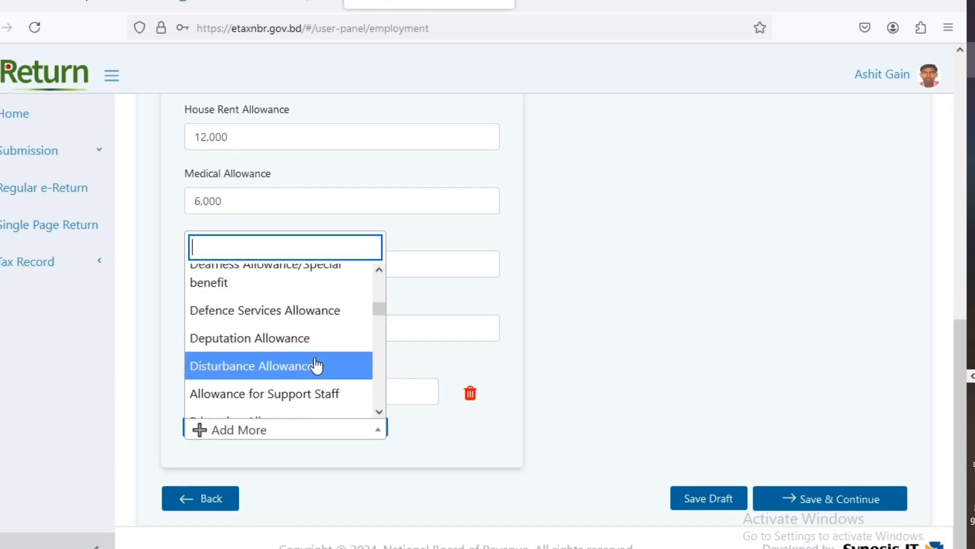
{"action": "scroll", "coordinate": [315, 357], "scroll_direction": "up", "scroll_amount": 5}
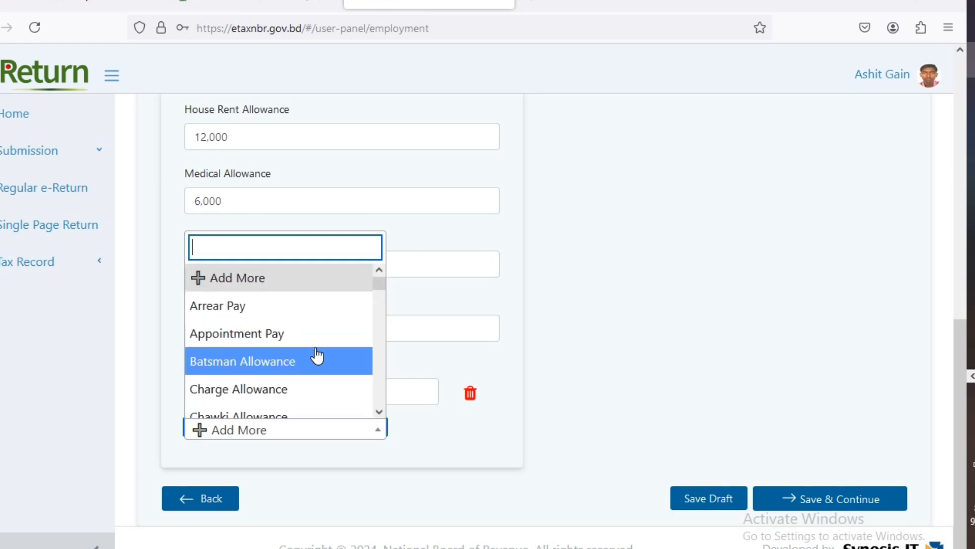
{"action": "scroll", "coordinate": [315, 348], "scroll_direction": "down", "scroll_amount": 3}
{"action": "scroll", "coordinate": [316, 342], "scroll_direction": "down", "scroll_amount": 10}
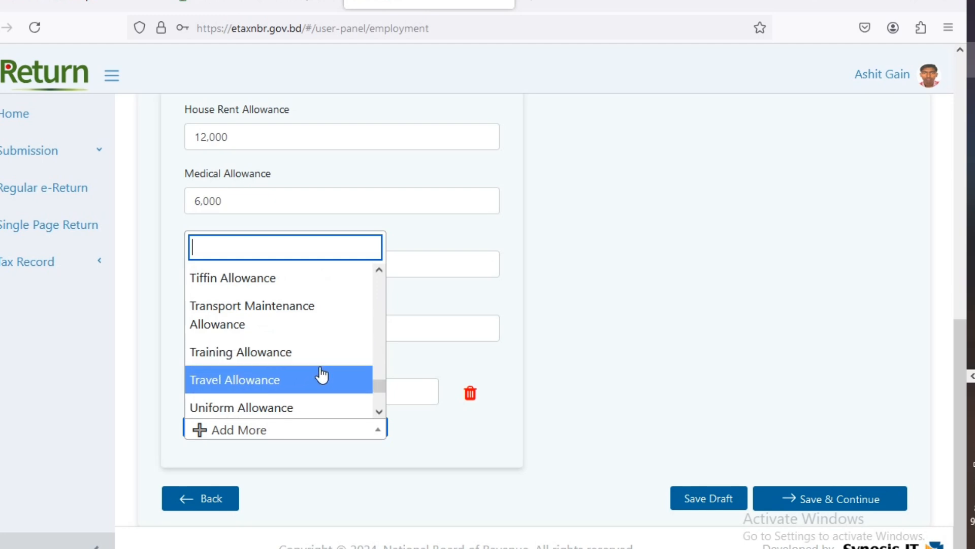
{"action": "scroll", "coordinate": [322, 374], "scroll_direction": "down", "scroll_amount": 3}
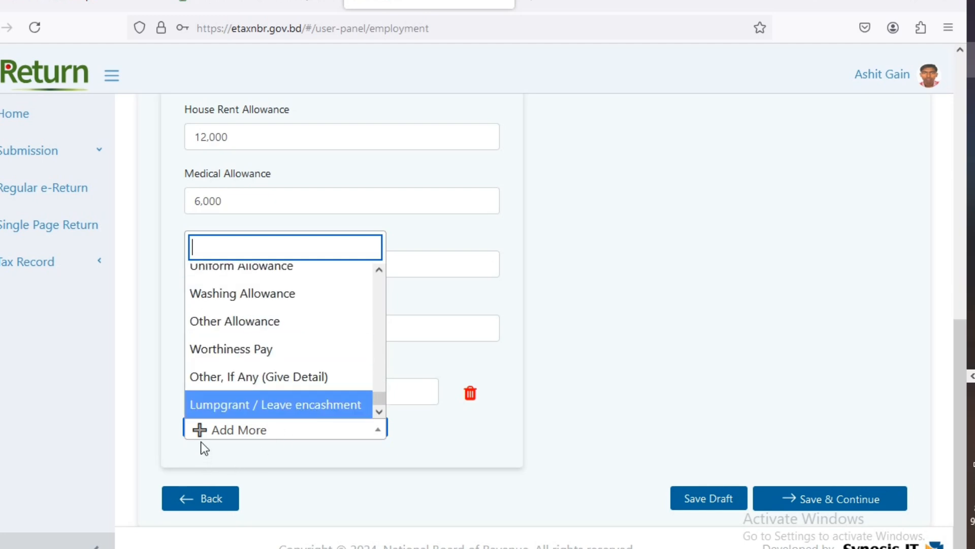
{"action": "left_click", "coordinate": [462, 435]}
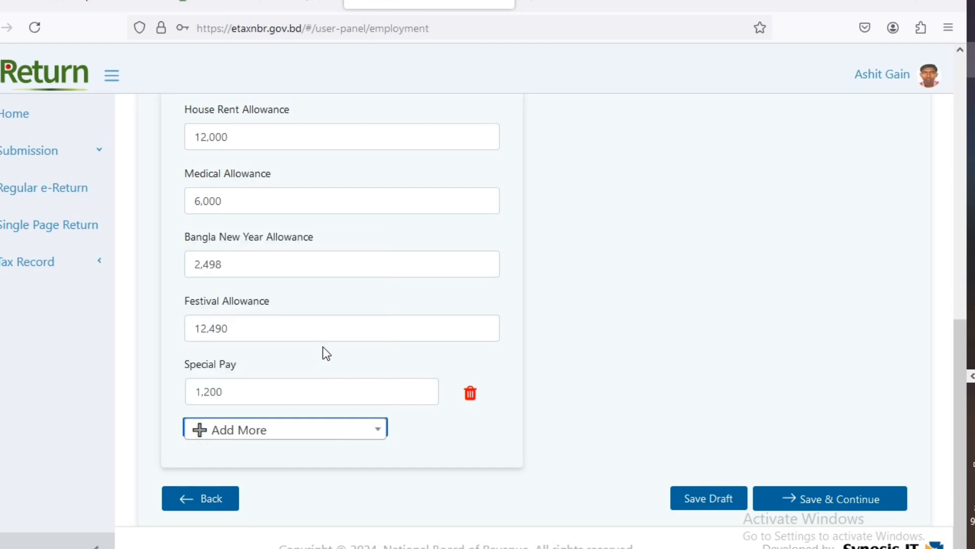
{"action": "scroll", "coordinate": [508, 290], "scroll_direction": "up", "scroll_amount": 3}
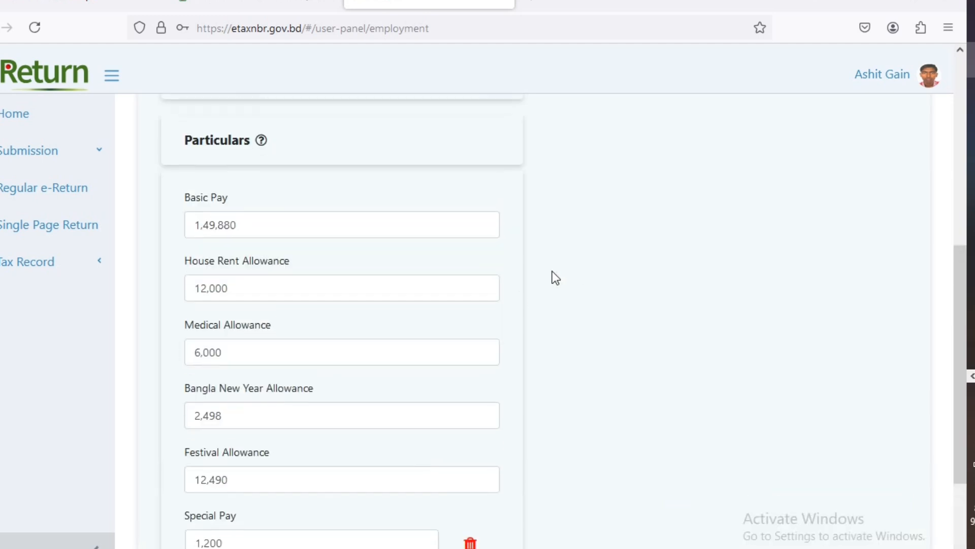
{"action": "scroll", "coordinate": [584, 272], "scroll_direction": "up", "scroll_amount": 8}
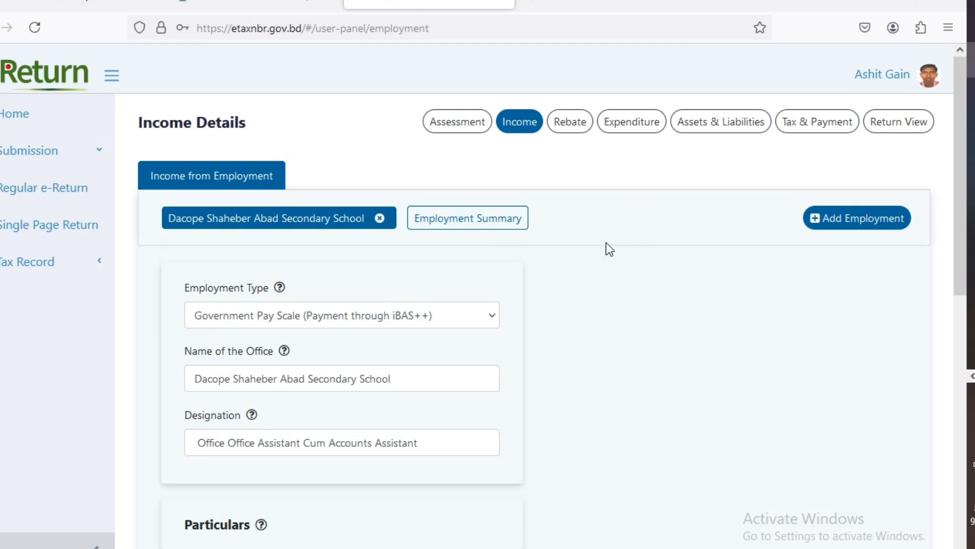
- Review the Employment Summary: total 1,84,068, tax-exempted 20,498, taxable 1,63,570
{"action": "left_click", "coordinate": [474, 224]}
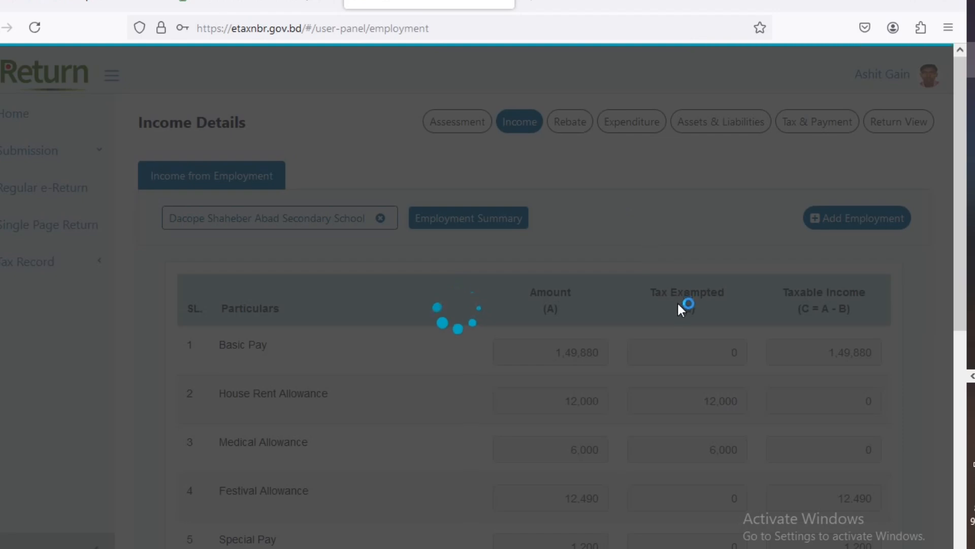
{"action": "scroll", "coordinate": [686, 292], "scroll_direction": "down", "scroll_amount": 4}
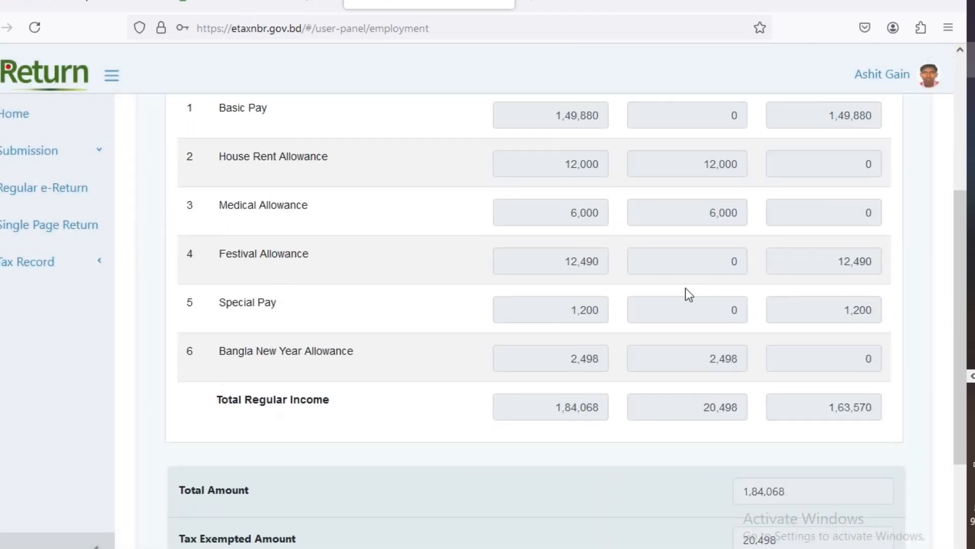
{"action": "scroll", "coordinate": [686, 288], "scroll_direction": "down", "scroll_amount": 2}
{"action": "scroll", "coordinate": [686, 282], "scroll_direction": "down", "scroll_amount": 2}
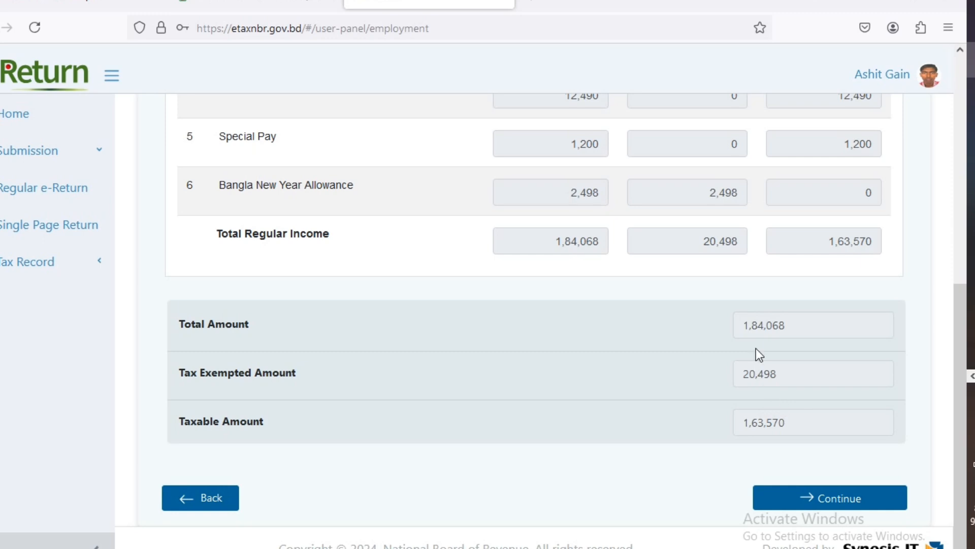
{"action": "scroll", "coordinate": [824, 337], "scroll_direction": "up", "scroll_amount": 4}
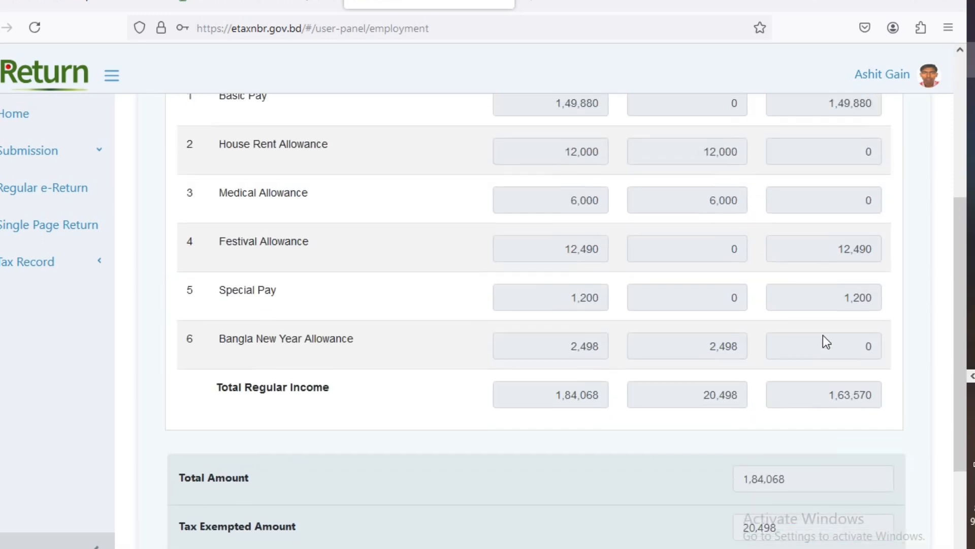
{"action": "scroll", "coordinate": [821, 334], "scroll_direction": "up", "scroll_amount": 6}
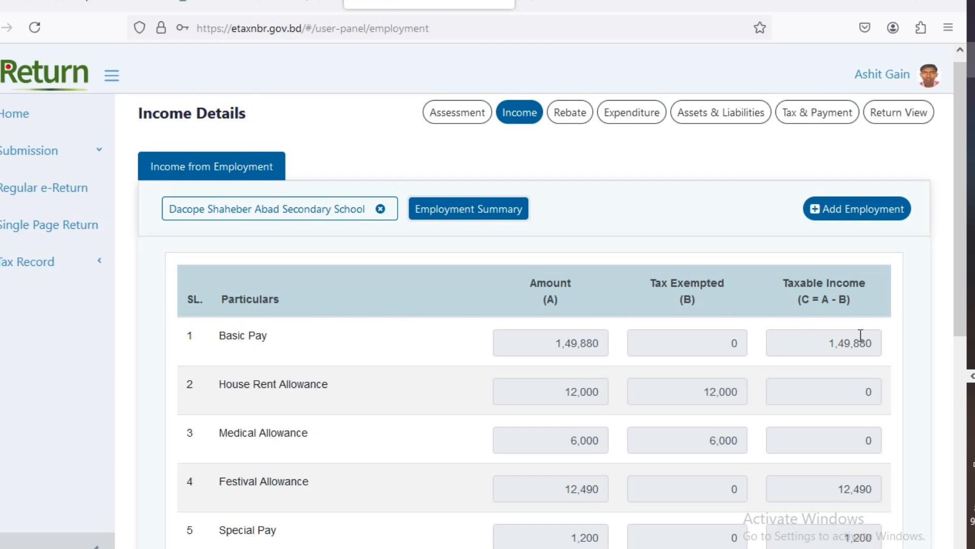
{"action": "scroll", "coordinate": [859, 331], "scroll_direction": "down", "scroll_amount": 4}
{"action": "scroll", "coordinate": [831, 319], "scroll_direction": "down", "scroll_amount": 6}
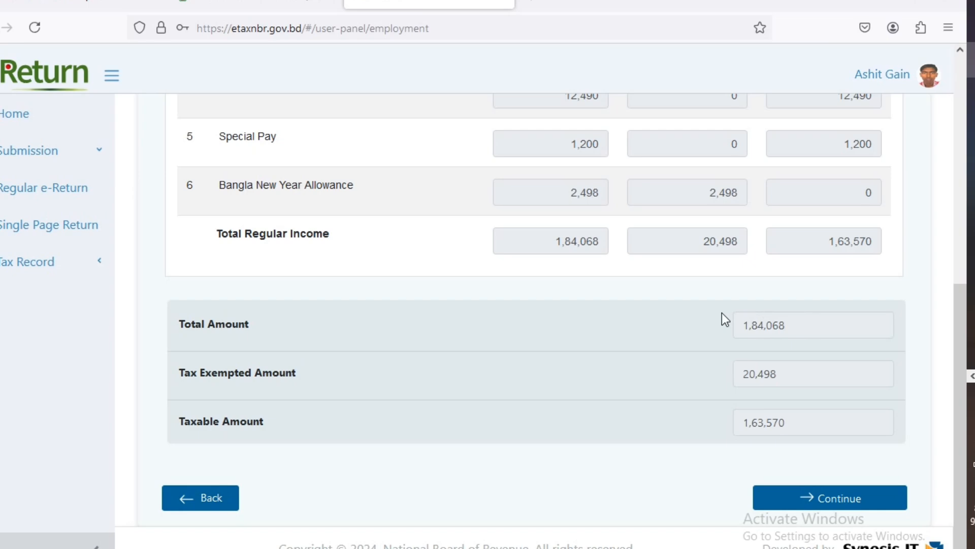
{"action": "scroll", "coordinate": [722, 315], "scroll_direction": "up", "scroll_amount": 2}
{"action": "scroll", "coordinate": [855, 341], "scroll_direction": "down", "scroll_amount": 2}
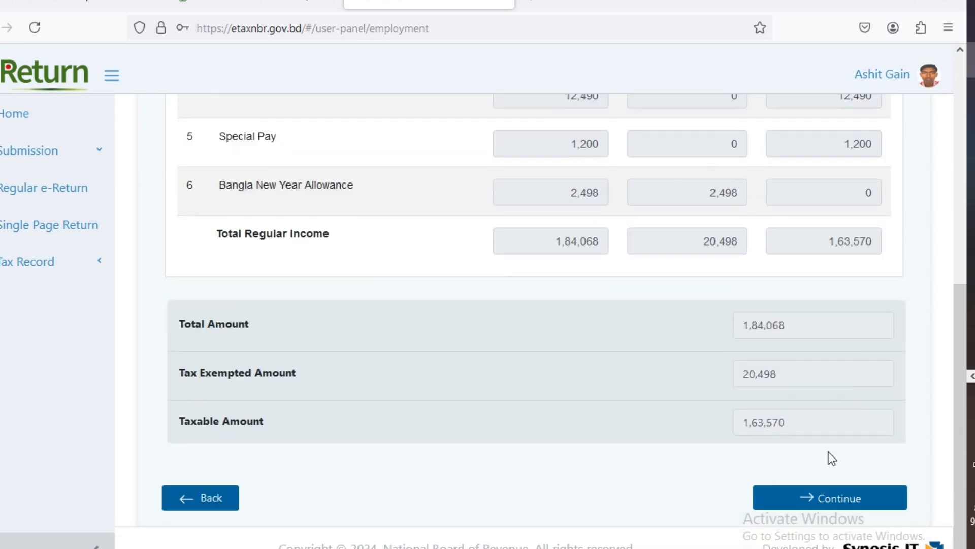
- Claim the 6,000 General Provident Fund rebate and confirm actual and allowable investment totals of 6,000
{"action": "left_click", "coordinate": [814, 501]}
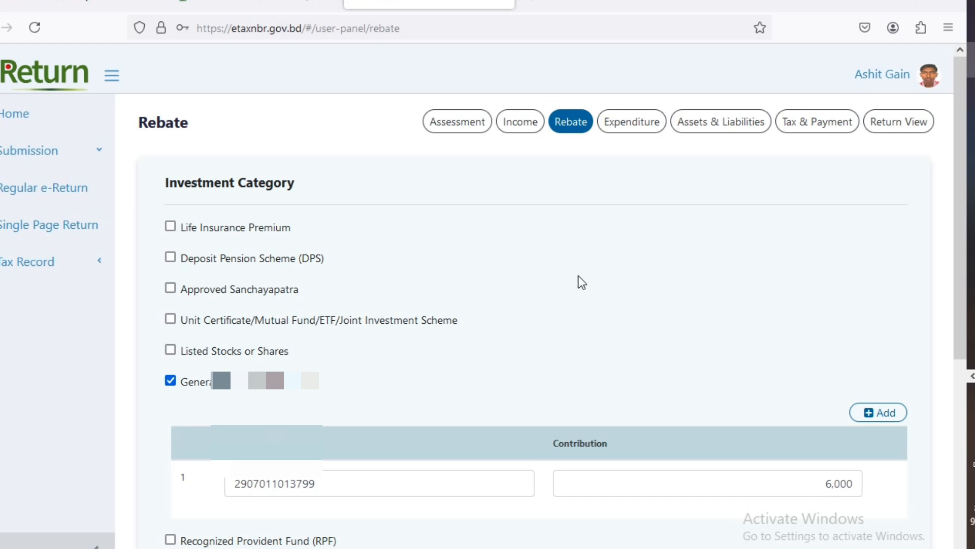
{"action": "scroll", "coordinate": [579, 280], "scroll_direction": "down", "scroll_amount": 2}
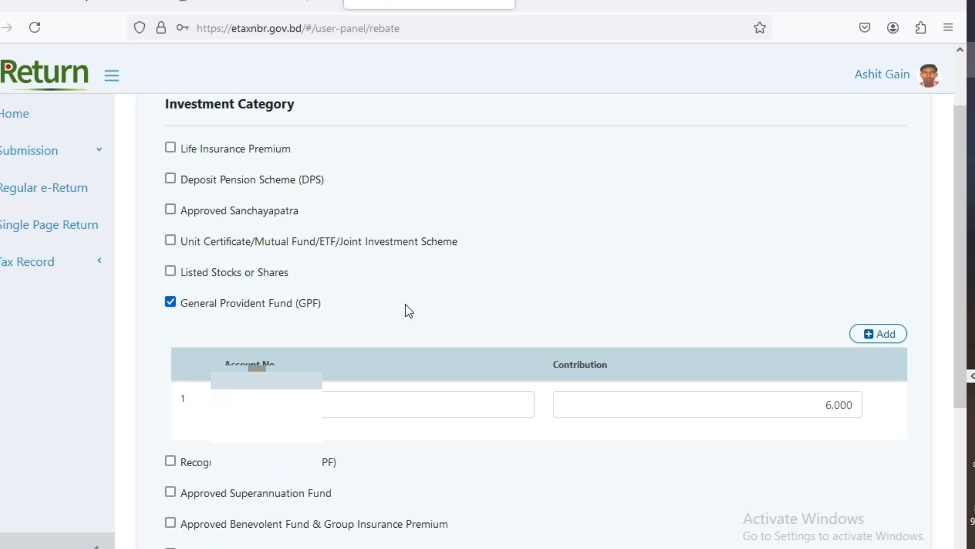
{"action": "scroll", "coordinate": [420, 303], "scroll_direction": "down", "scroll_amount": 2}
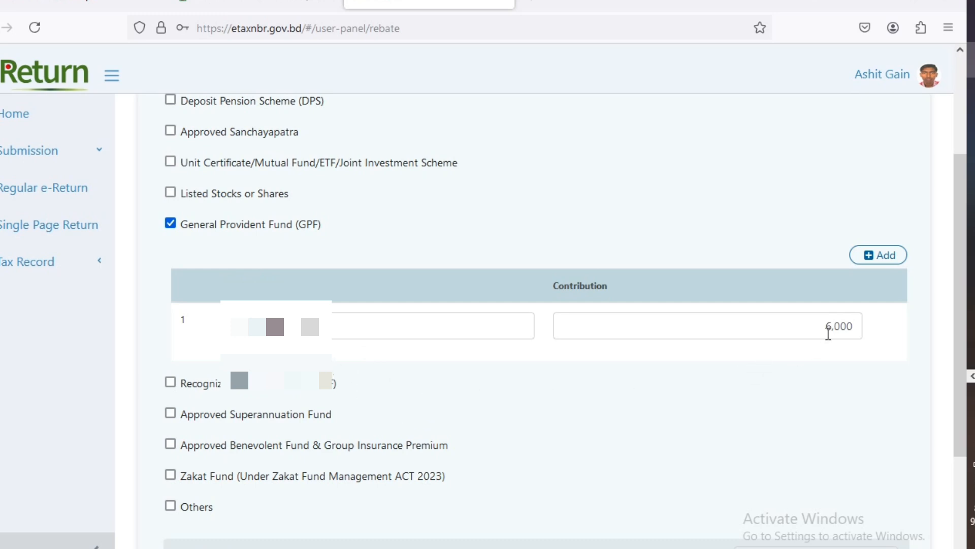
{"action": "scroll", "coordinate": [846, 326], "scroll_direction": "down", "scroll_amount": 3}
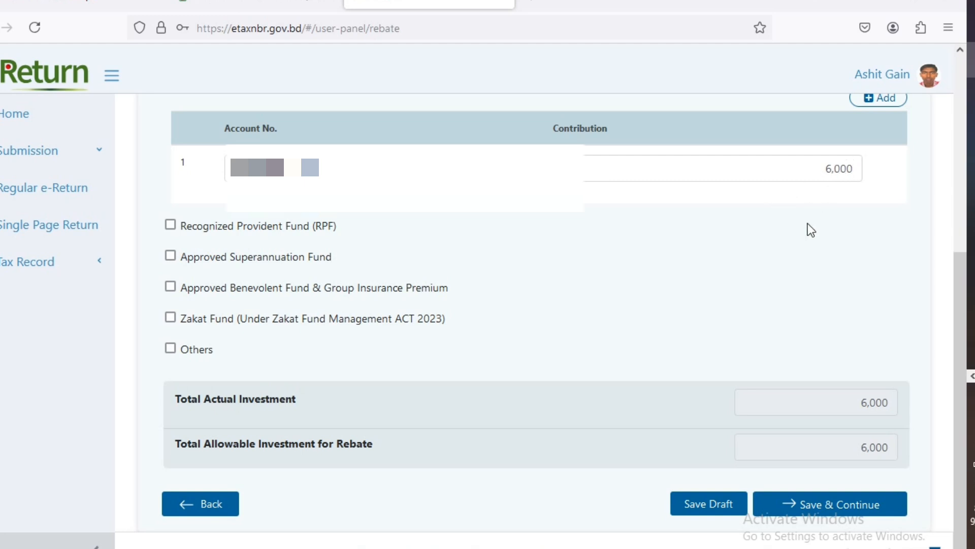
{"action": "scroll", "coordinate": [805, 233], "scroll_direction": "down", "scroll_amount": 1}
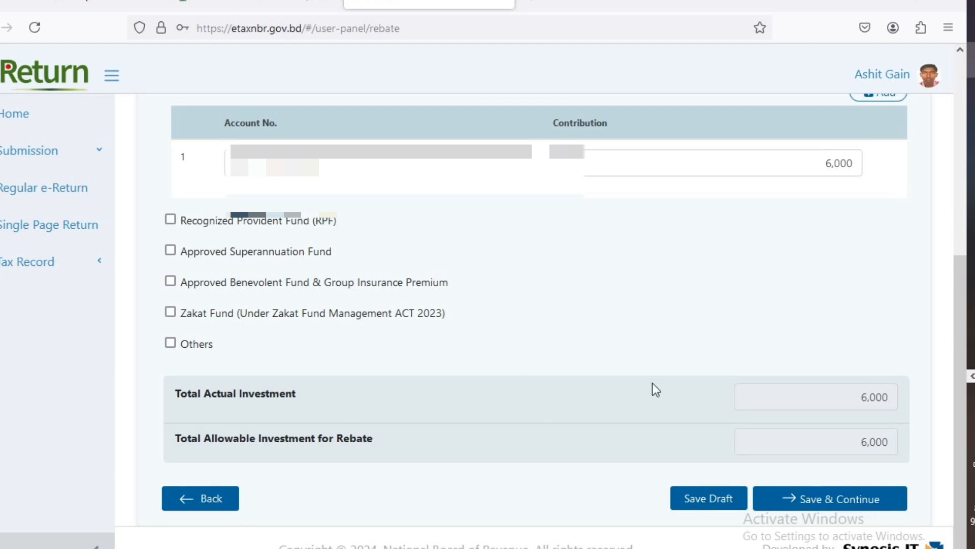
{"action": "scroll", "coordinate": [653, 381], "scroll_direction": "up", "scroll_amount": 6}
{"action": "scroll", "coordinate": [742, 338], "scroll_direction": "down", "scroll_amount": 6}
{"action": "scroll", "coordinate": [496, 382], "scroll_direction": "up", "scroll_amount": 3}
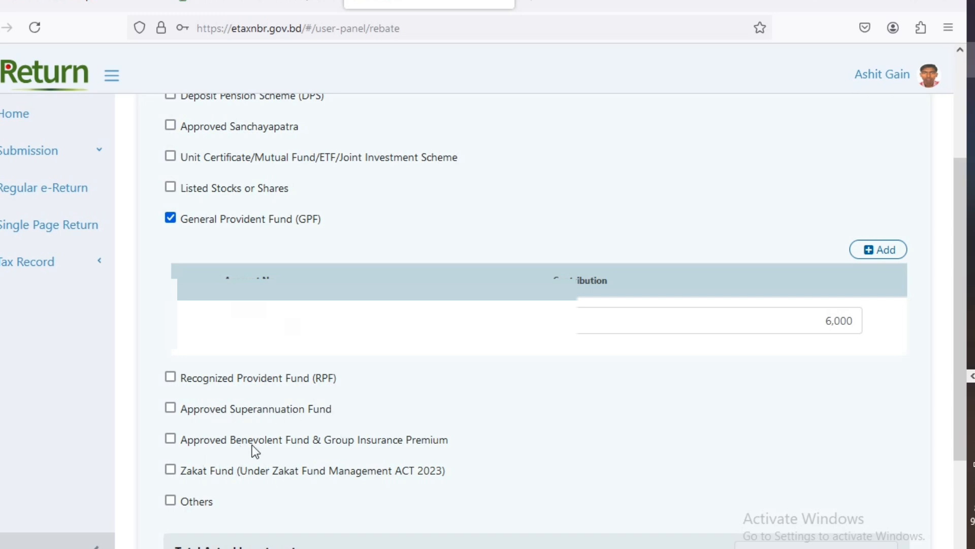
{"action": "scroll", "coordinate": [254, 361], "scroll_direction": "up", "scroll_amount": 3}
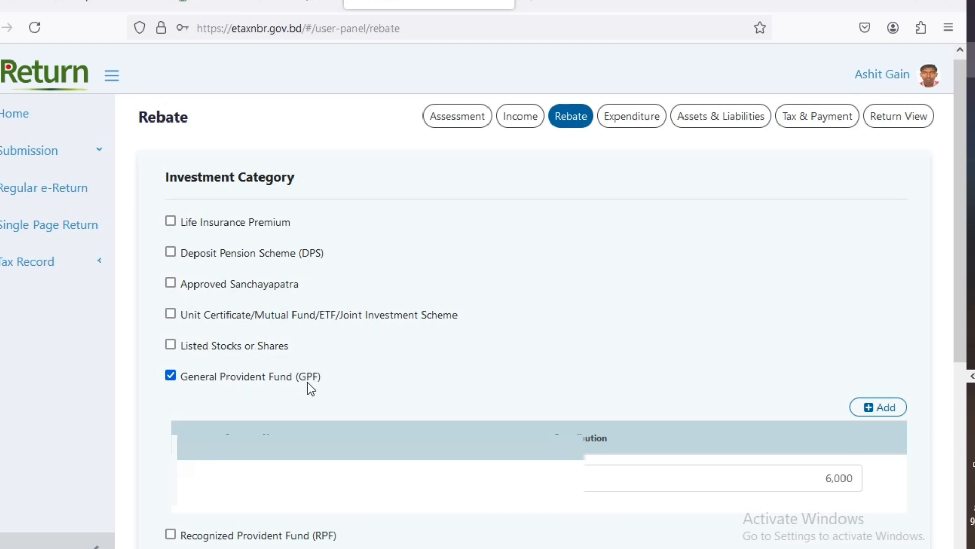
{"action": "scroll", "coordinate": [510, 274], "scroll_direction": "down", "scroll_amount": 3}
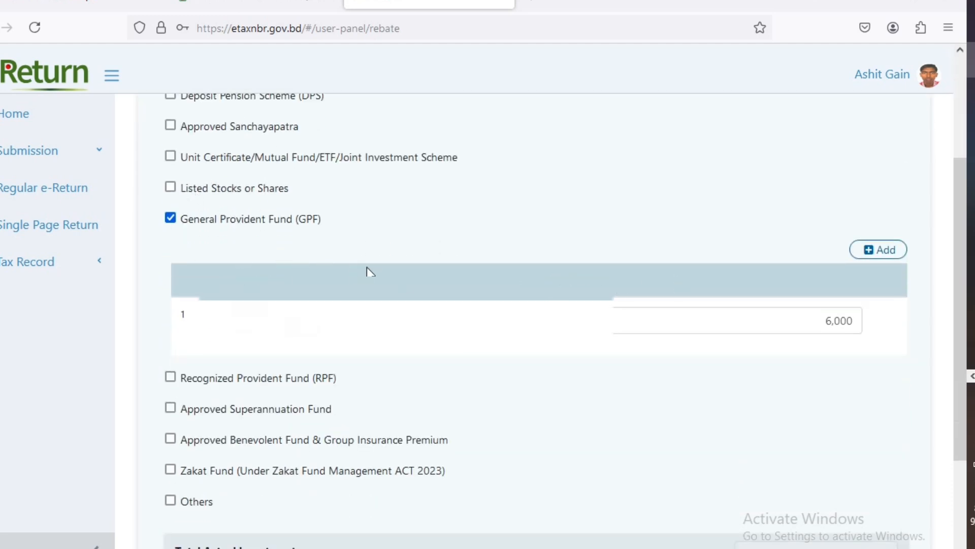
{"action": "scroll", "coordinate": [367, 269], "scroll_direction": "down", "scroll_amount": 3}
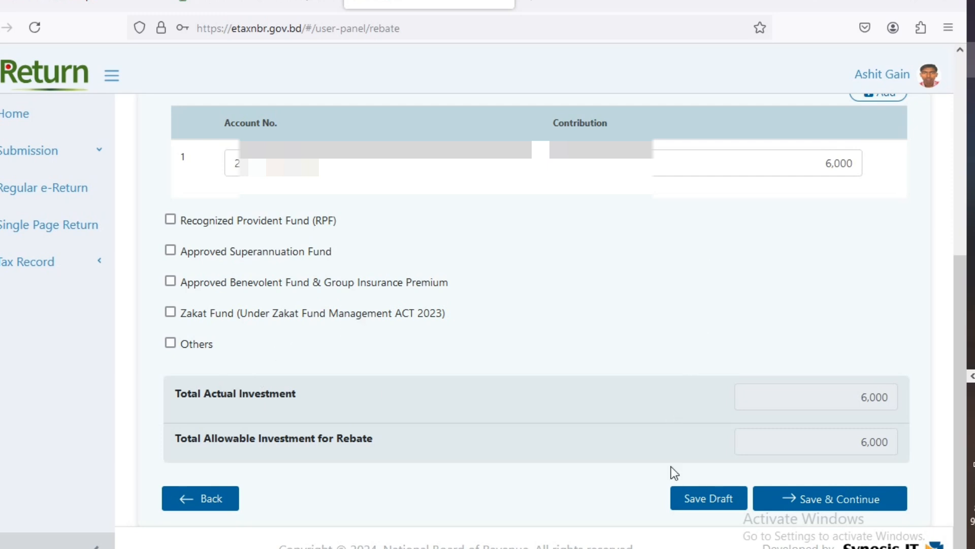
- Save the rebate, review the IT10BB expenditure rows, and expand Auto and Transportation Expenses
{"action": "left_click", "coordinate": [856, 498]}
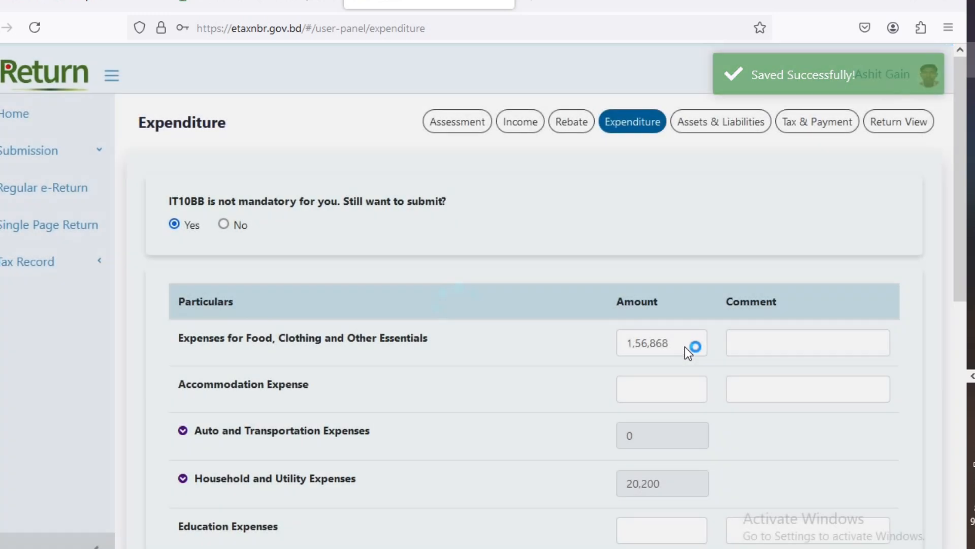
{"action": "scroll", "coordinate": [606, 261], "scroll_direction": "down", "scroll_amount": 2}
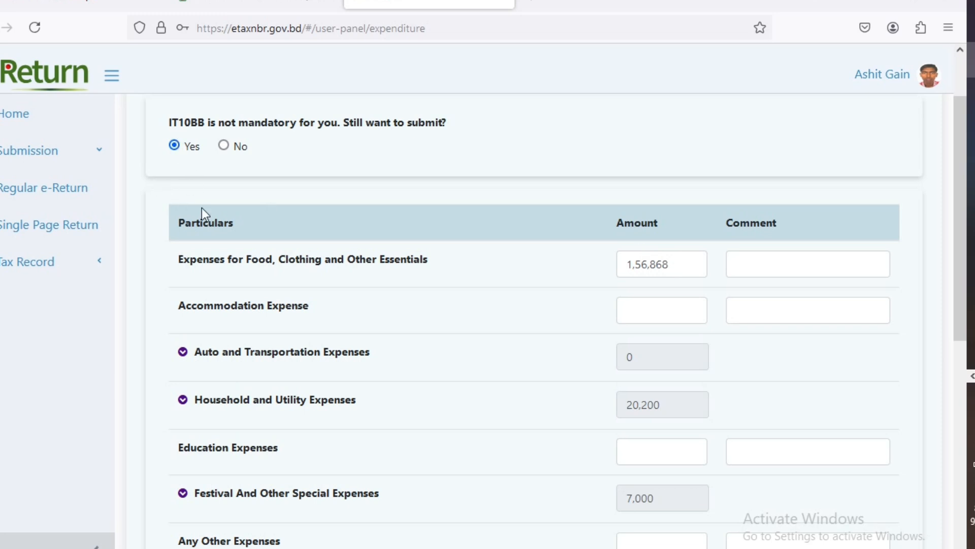
{"action": "left_click_drag", "start_coordinate": [182, 259], "coordinate": [455, 270]}
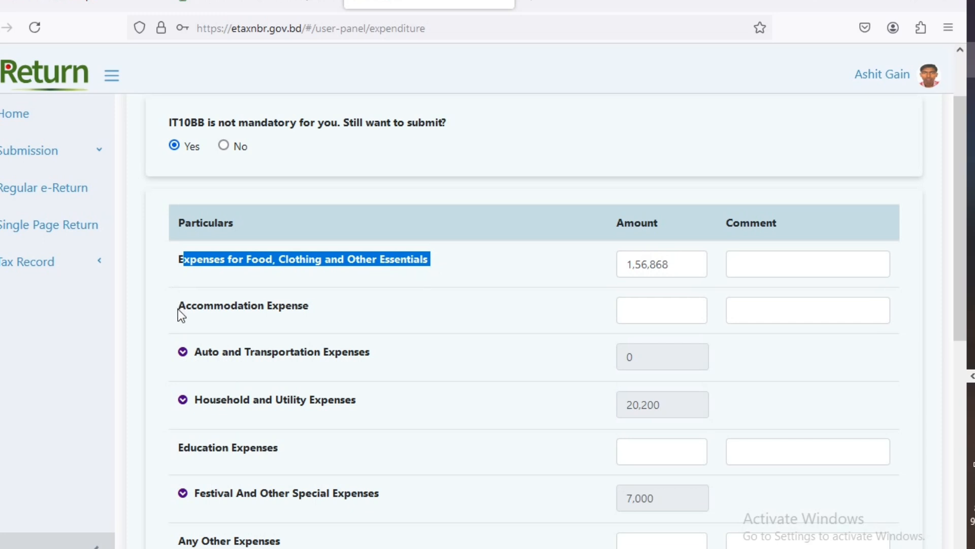
{"action": "left_click_drag", "start_coordinate": [176, 307], "coordinate": [292, 311]}
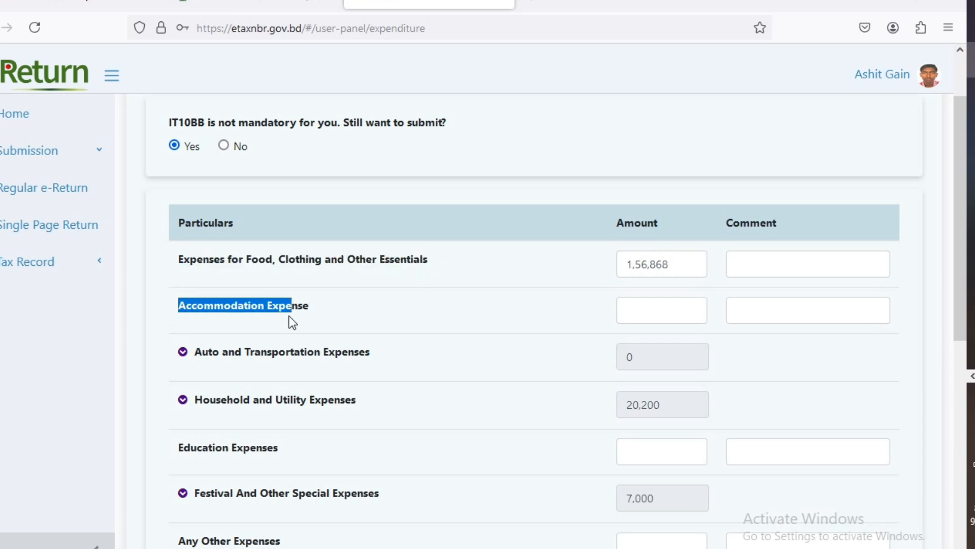
{"action": "left_click", "coordinate": [183, 352]}
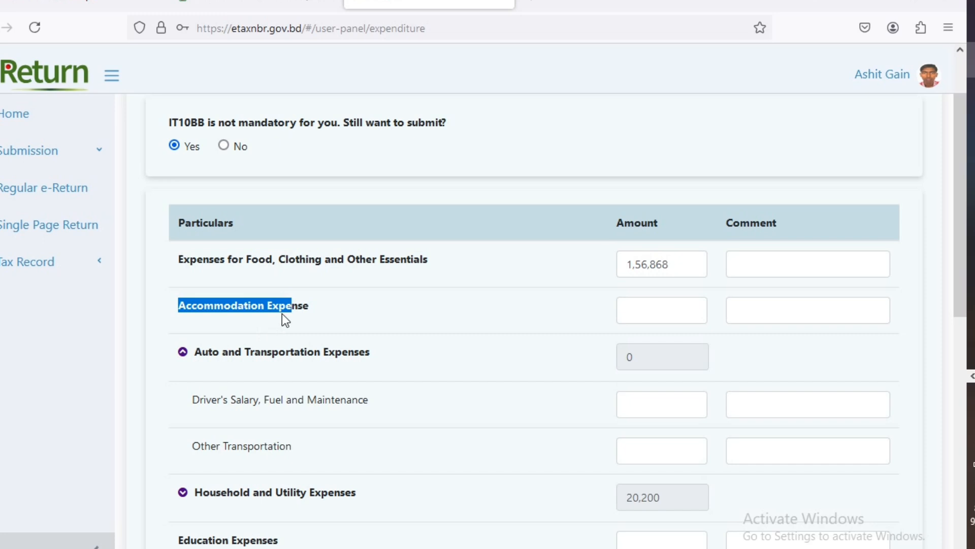
- Expand the Household and Utility Expenses breakdown and scroll through its sub-rows
{"action": "scroll", "coordinate": [282, 313], "scroll_direction": "down", "scroll_amount": 3}
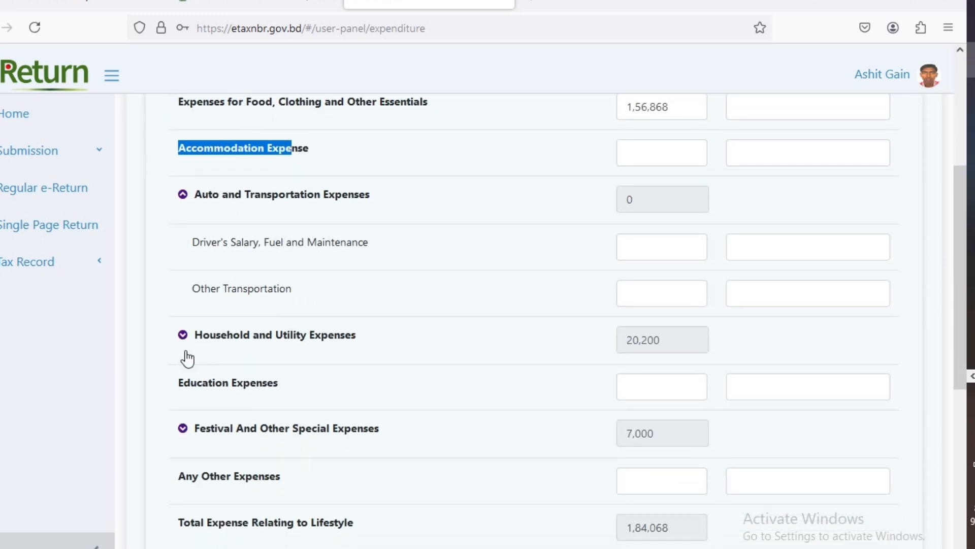
{"action": "left_click", "coordinate": [191, 336]}
{"action": "scroll", "coordinate": [392, 264], "scroll_direction": "down", "scroll_amount": 2}
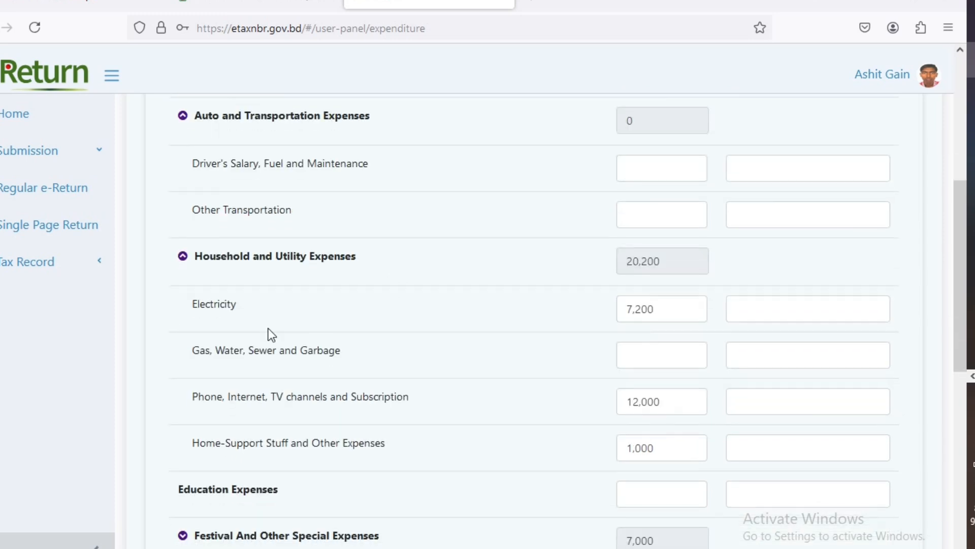
{"action": "scroll", "coordinate": [678, 261], "scroll_direction": "down", "scroll_amount": 3}
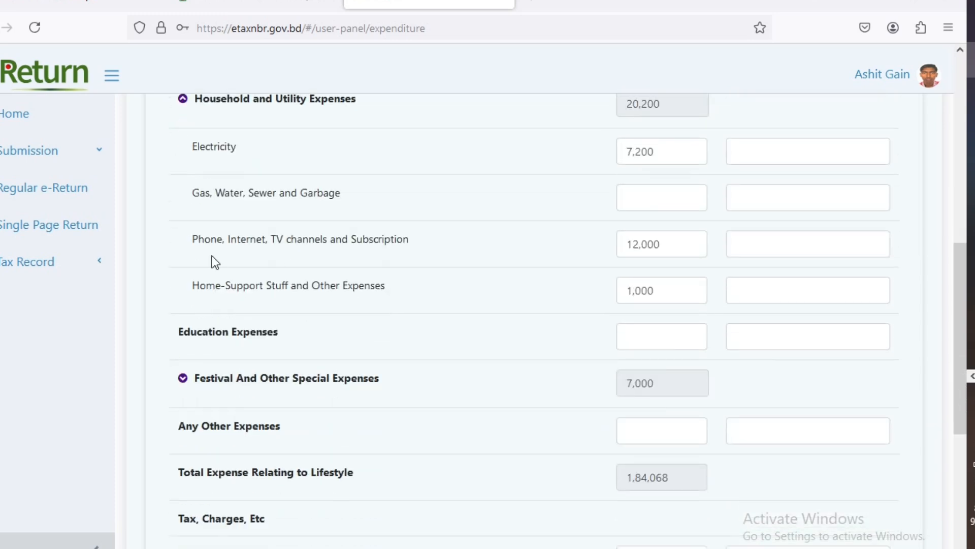
{"action": "scroll", "coordinate": [215, 262], "scroll_direction": "down", "scroll_amount": 2}
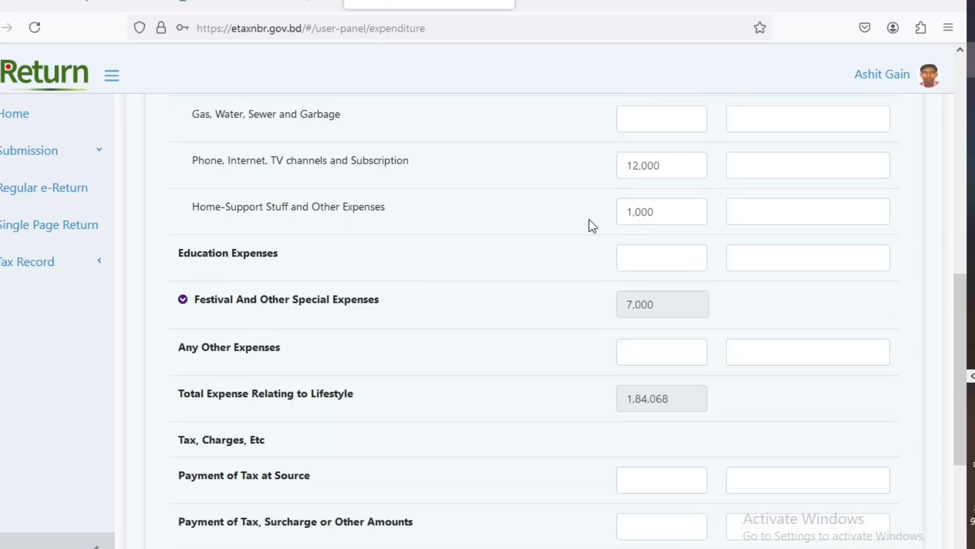
- Check the Electricity 7,200, Gas/Water, Phone and Internet 12,000, and Home-Support 1,000 rows
{"action": "left_click_drag", "start_coordinate": [192, 207], "coordinate": [389, 210]}
{"action": "scroll", "coordinate": [399, 226], "scroll_direction": "up", "scroll_amount": 2}
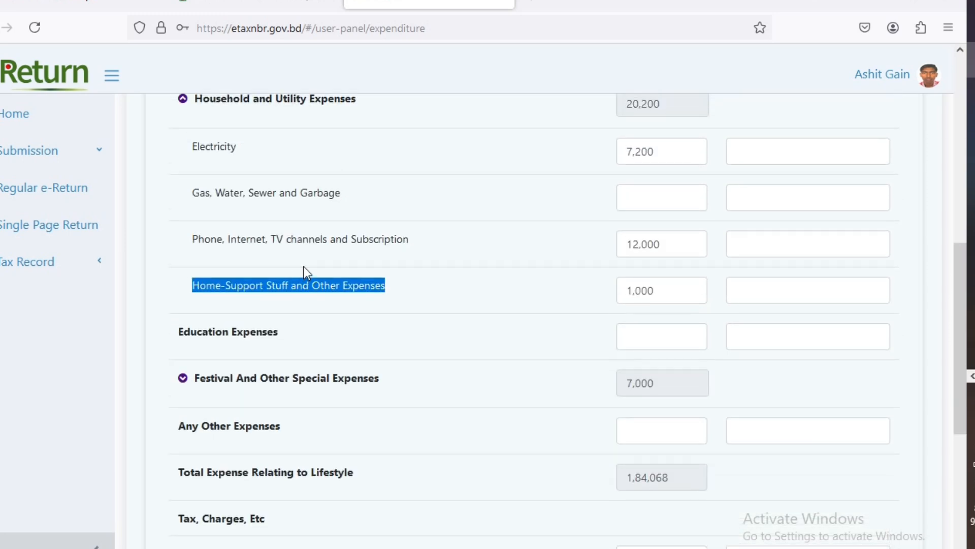
{"action": "scroll", "coordinate": [259, 252], "scroll_direction": "up", "scroll_amount": 2}
{"action": "left_click_drag", "start_coordinate": [173, 227], "coordinate": [292, 234]}
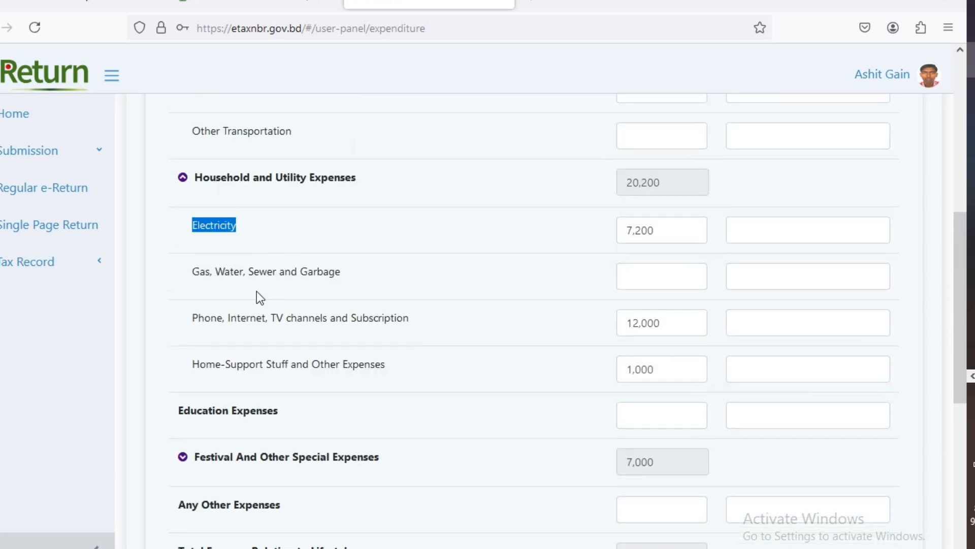
{"action": "left_click_drag", "start_coordinate": [191, 278], "coordinate": [365, 267]}
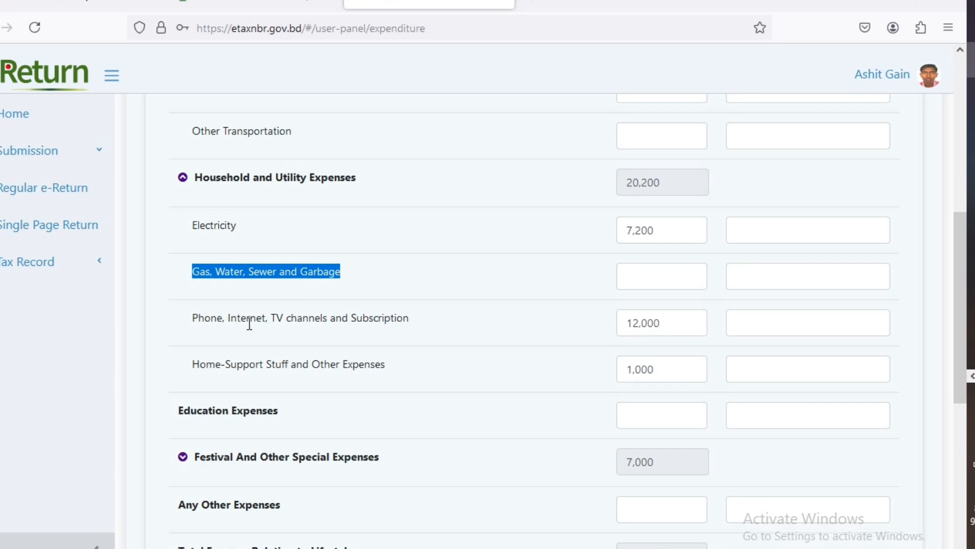
{"action": "left_click_drag", "start_coordinate": [187, 320], "coordinate": [431, 329]}
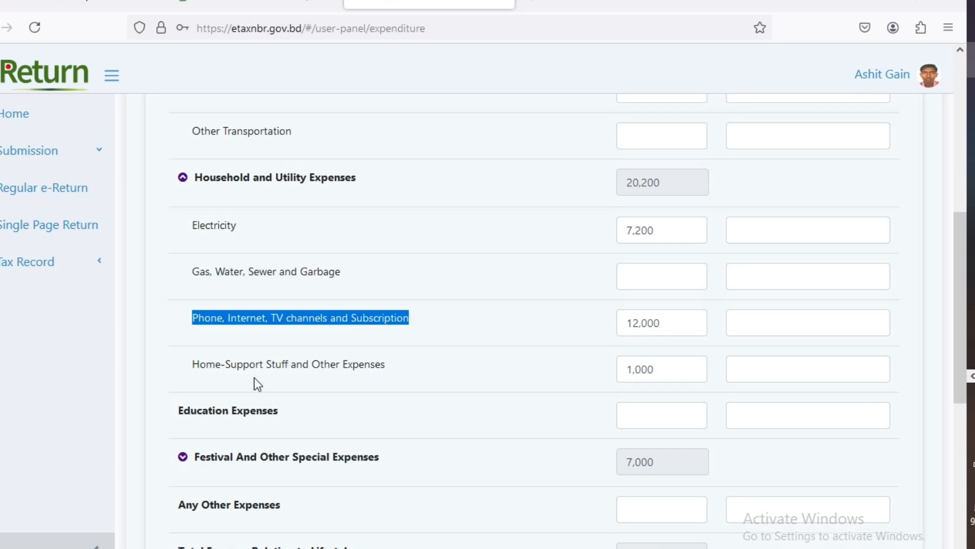
{"action": "left_click_drag", "start_coordinate": [191, 363], "coordinate": [392, 361]}
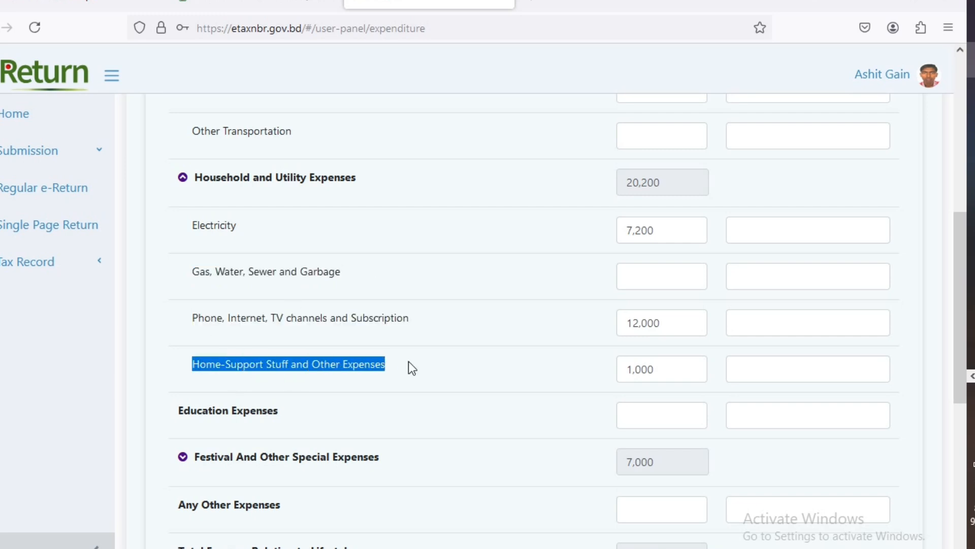
{"action": "scroll", "coordinate": [466, 305], "scroll_direction": "down", "scroll_amount": 2}
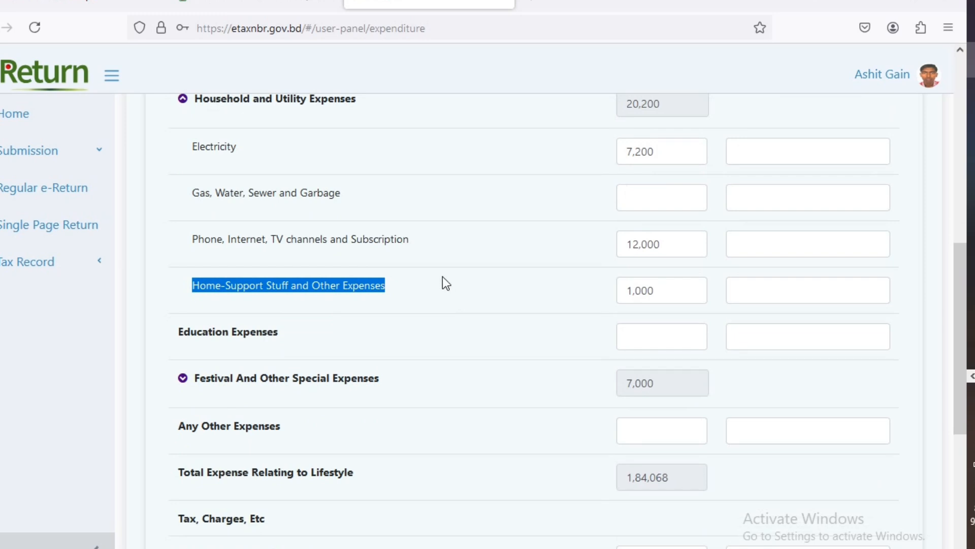
{"action": "scroll", "coordinate": [446, 283], "scroll_direction": "down", "scroll_amount": 2}
{"action": "scroll", "coordinate": [446, 283], "scroll_direction": "down", "scroll_amount": 2}
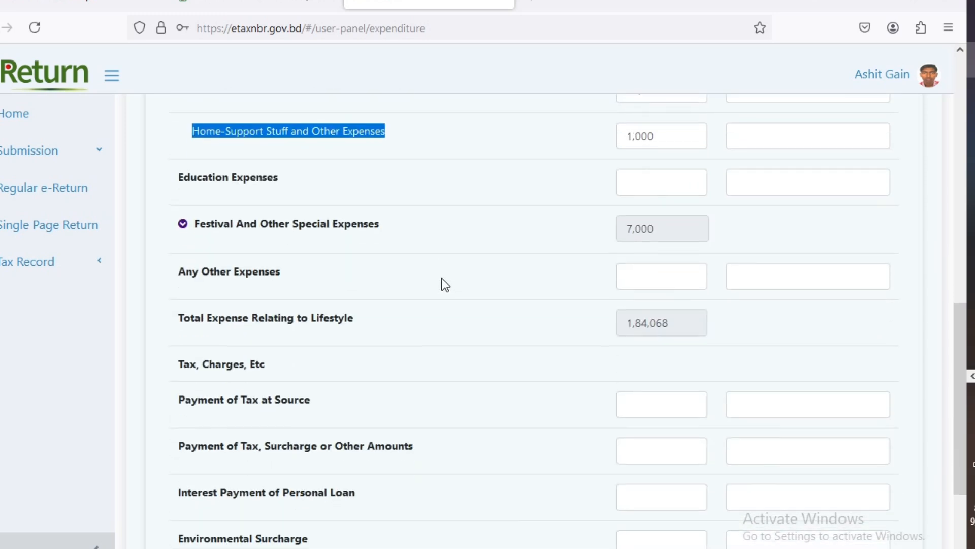
- Show Festival, Party, Events at 7,000, then check the 1,84,068 expense total
{"action": "left_click", "coordinate": [193, 224]}
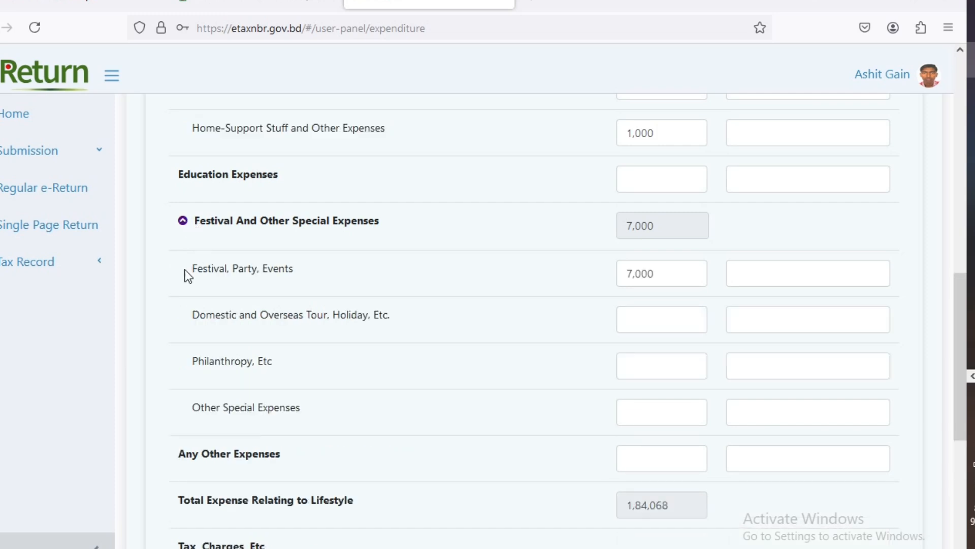
{"action": "left_click_drag", "start_coordinate": [186, 270], "coordinate": [318, 279]}
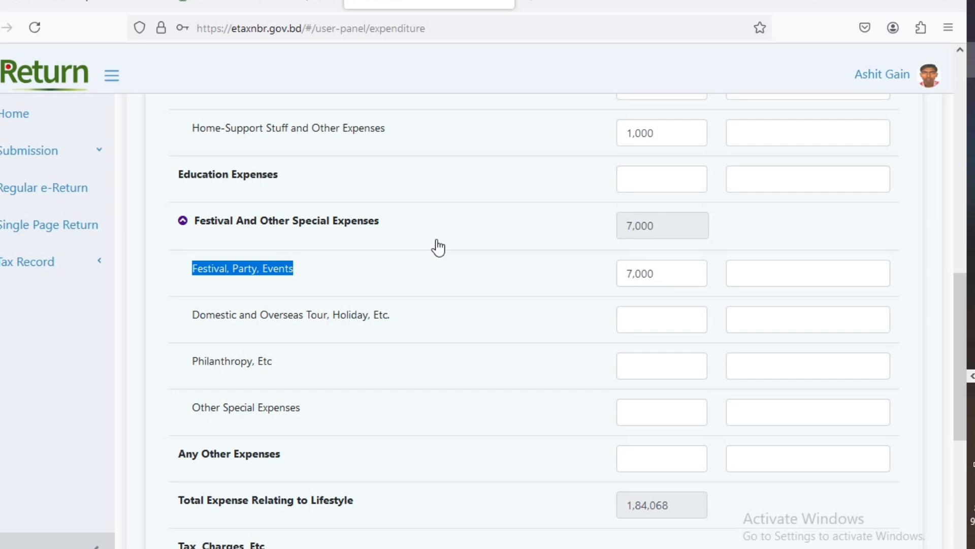
{"action": "scroll", "coordinate": [437, 247], "scroll_direction": "down", "scroll_amount": 2}
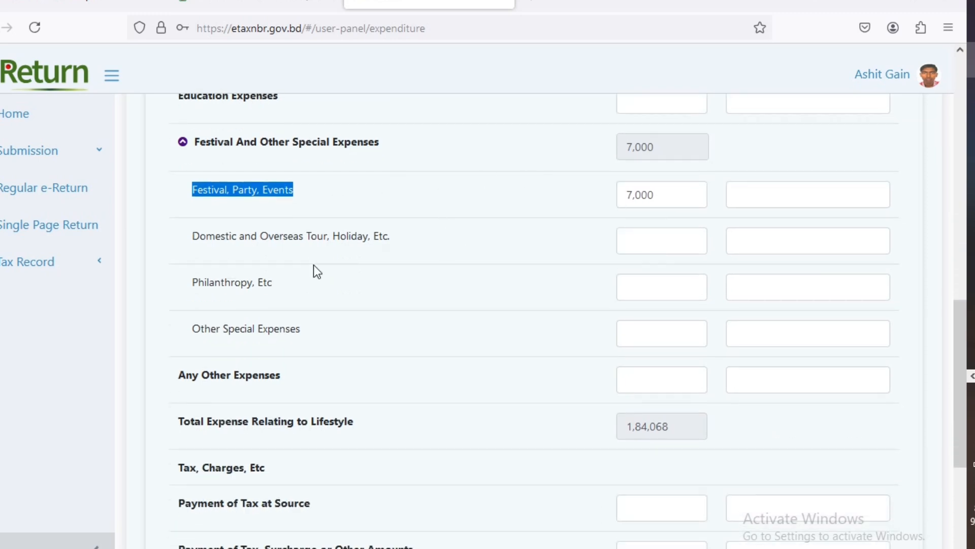
{"action": "scroll", "coordinate": [319, 265], "scroll_direction": "down", "scroll_amount": 2}
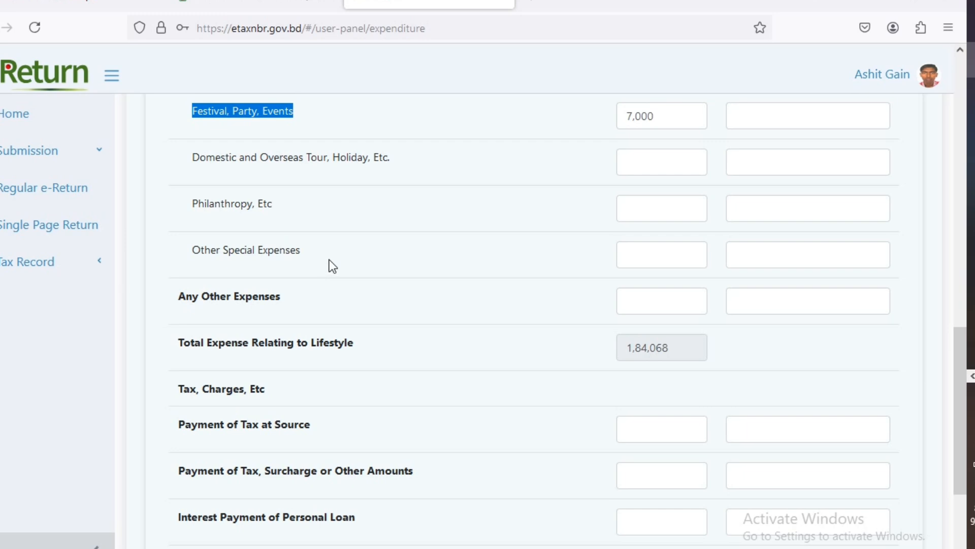
{"action": "scroll", "coordinate": [330, 262], "scroll_direction": "down", "scroll_amount": 2}
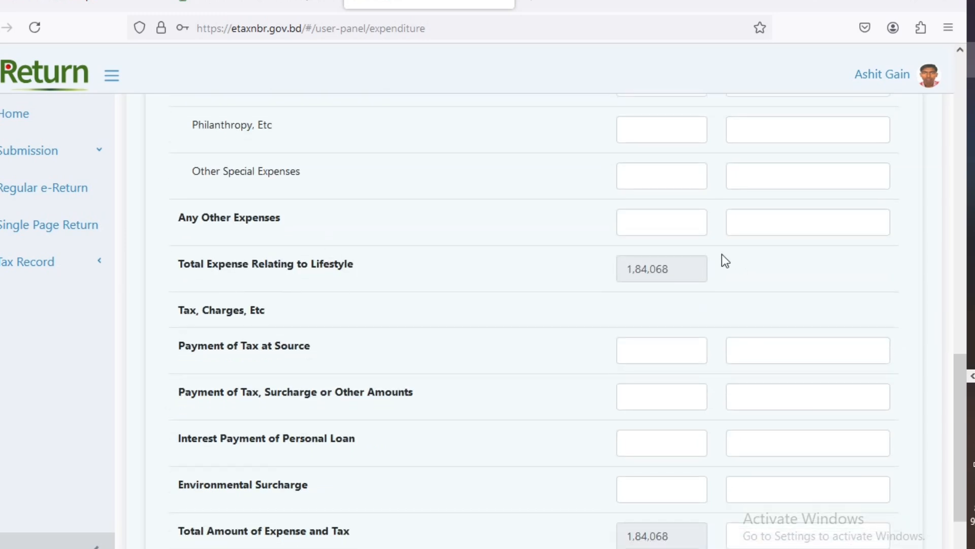
{"action": "scroll", "coordinate": [721, 259], "scroll_direction": "down", "scroll_amount": 3}
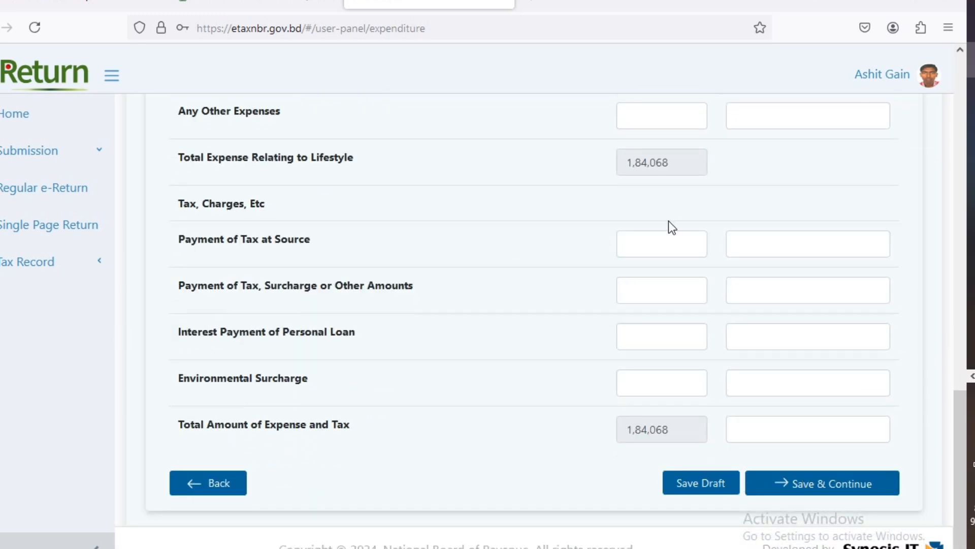
{"action": "scroll", "coordinate": [595, 223], "scroll_direction": "up", "scroll_amount": 18}
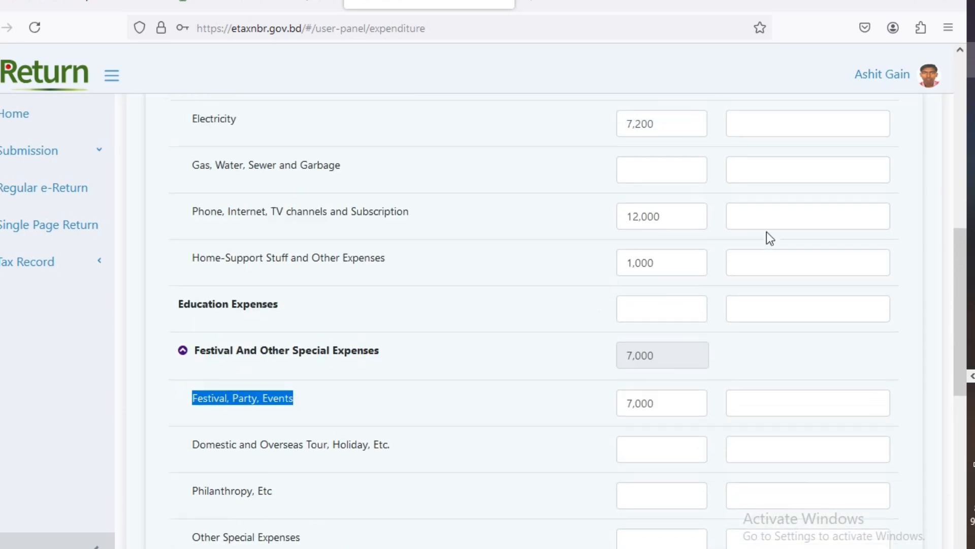
{"action": "scroll", "coordinate": [797, 231], "scroll_direction": "up", "scroll_amount": 5}
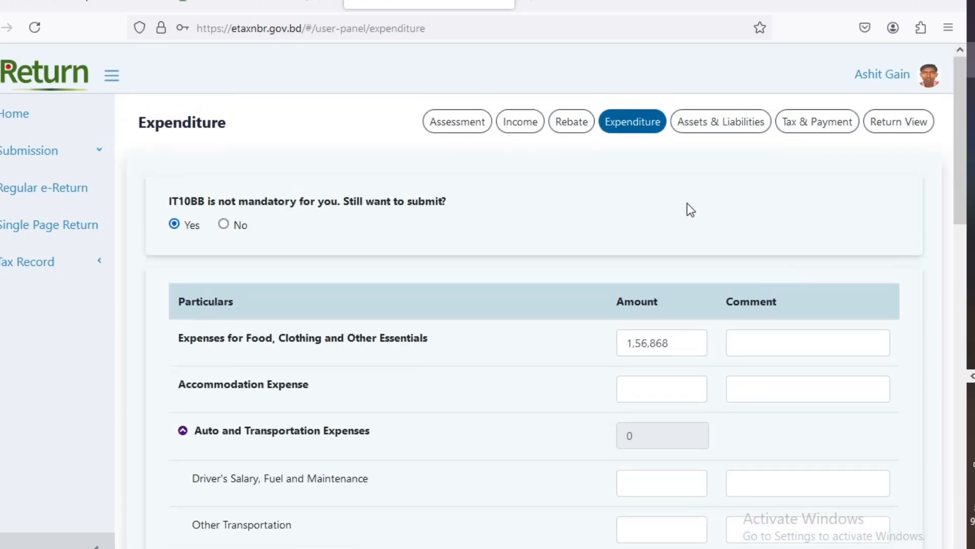
{"action": "scroll", "coordinate": [733, 233], "scroll_direction": "down", "scroll_amount": 9}
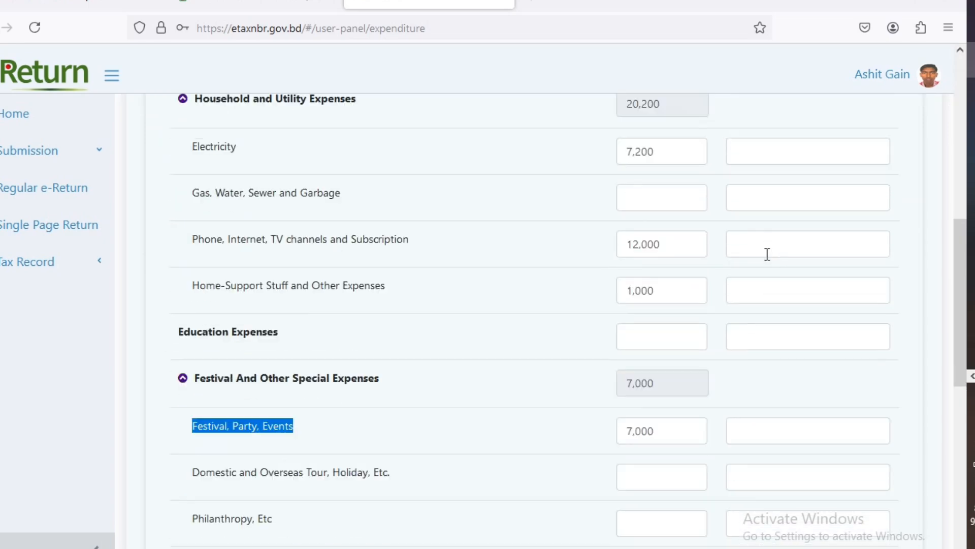
{"action": "scroll", "coordinate": [767, 254], "scroll_direction": "down", "scroll_amount": 10}
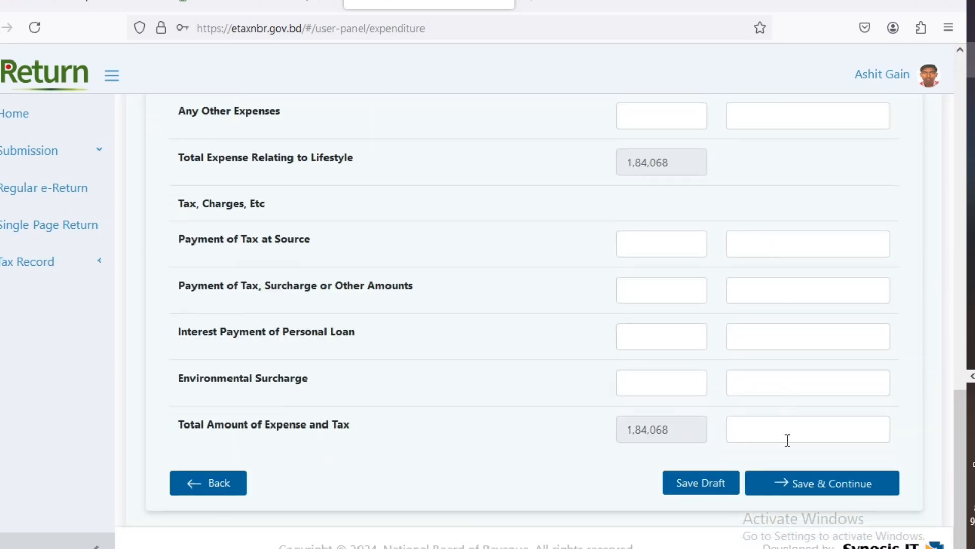
{"action": "left_click", "coordinate": [820, 483]}
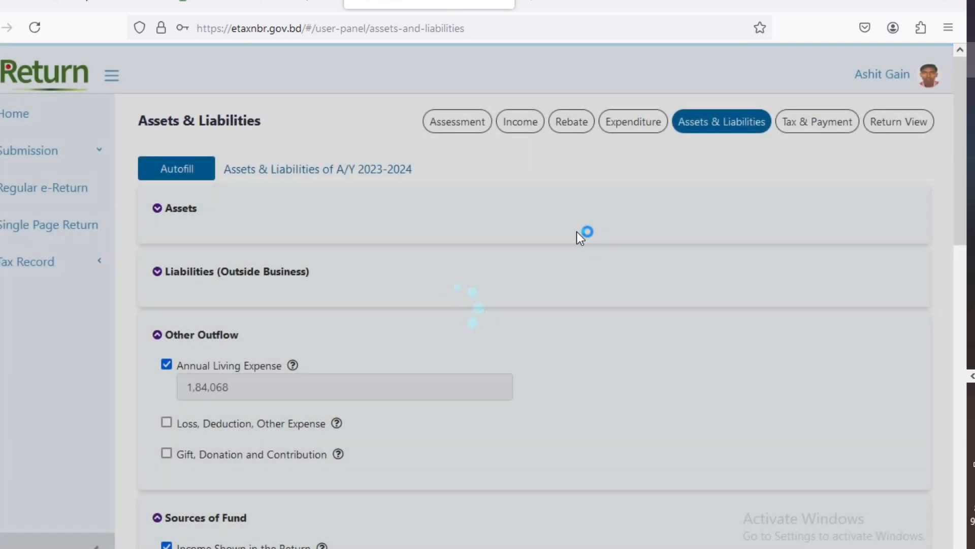
{"action": "scroll", "coordinate": [605, 232], "scroll_direction": "down", "scroll_amount": 2}
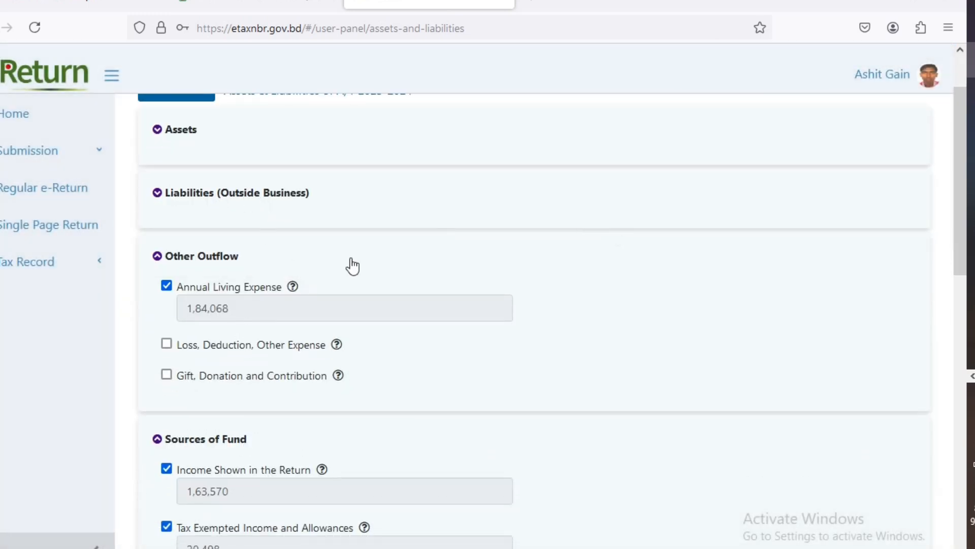
{"action": "scroll", "coordinate": [351, 266], "scroll_direction": "up", "scroll_amount": 2}
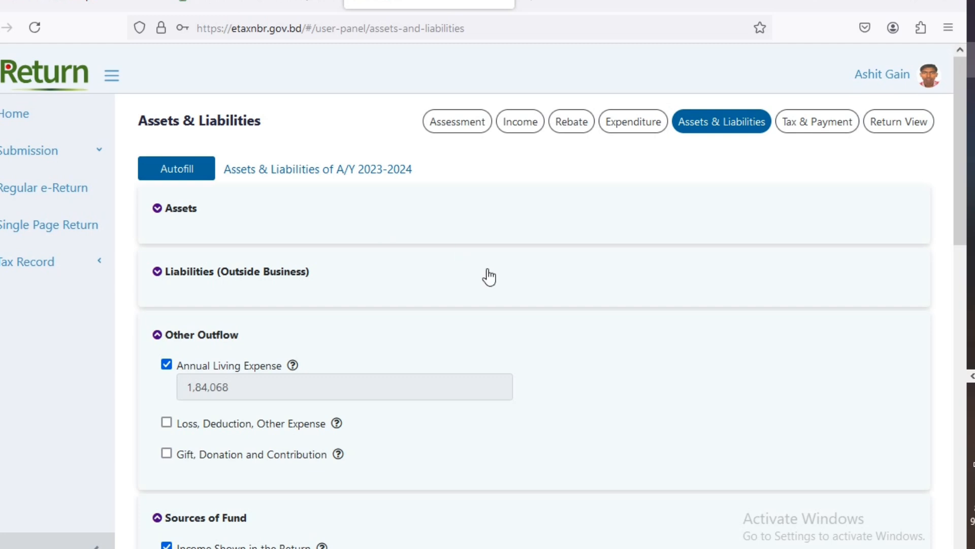
{"action": "scroll", "coordinate": [488, 277], "scroll_direction": "down", "scroll_amount": 2}
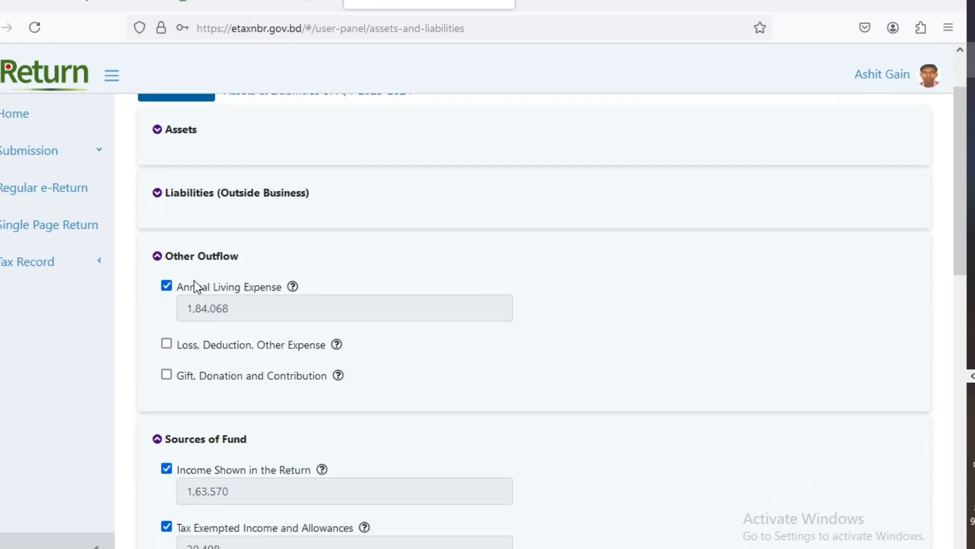
{"action": "scroll", "coordinate": [387, 304], "scroll_direction": "down", "scroll_amount": 3}
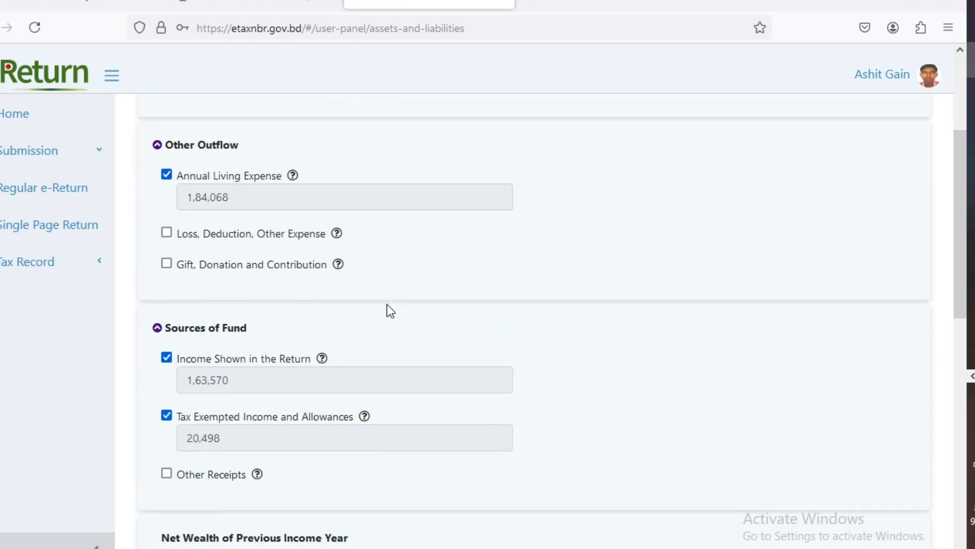
{"action": "scroll", "coordinate": [387, 304], "scroll_direction": "down", "scroll_amount": 1}
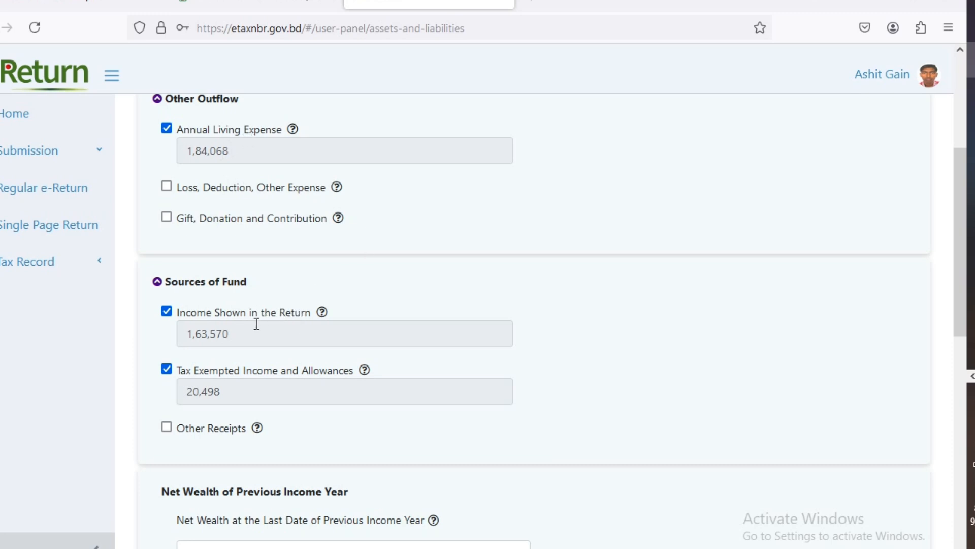
{"action": "scroll", "coordinate": [386, 300], "scroll_direction": "down", "scroll_amount": 2}
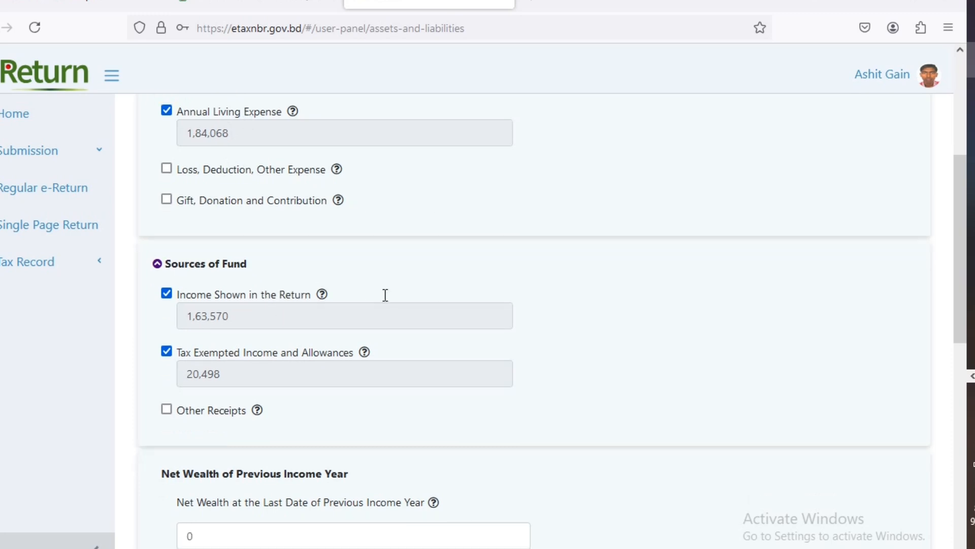
{"action": "scroll", "coordinate": [393, 301], "scroll_direction": "down", "scroll_amount": 7}
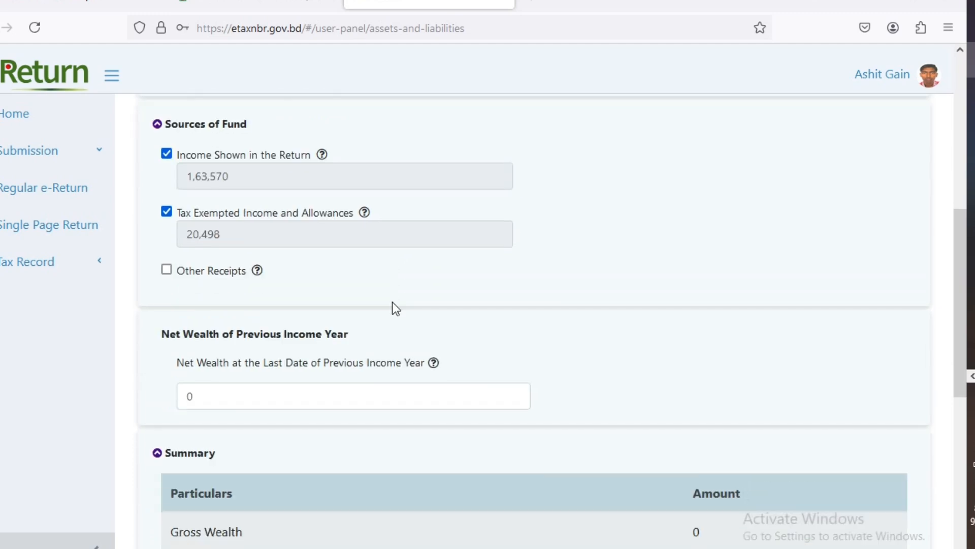
{"action": "scroll", "coordinate": [406, 293], "scroll_direction": "down", "scroll_amount": 4}
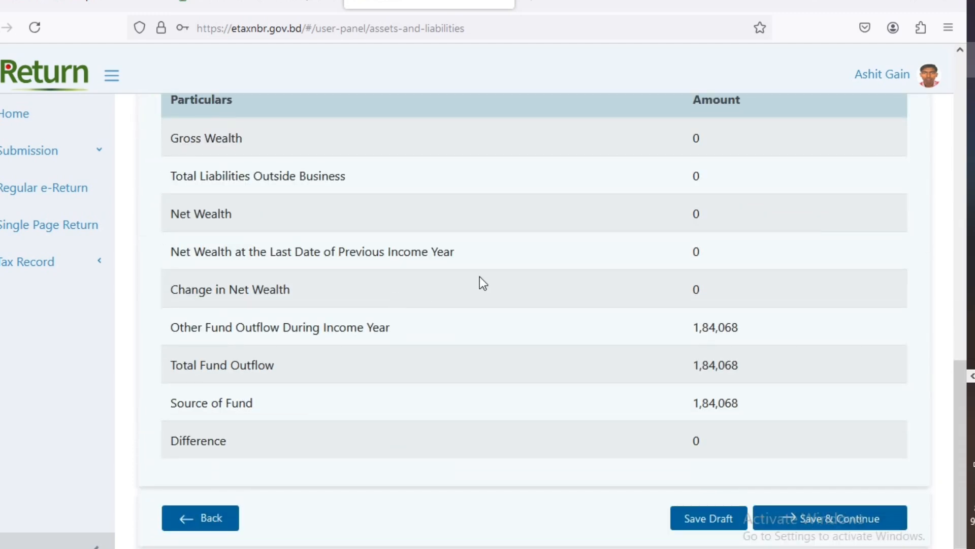
- Highlight the Other Fund Outflow and Total Fund Outflow rows in the Summary
{"action": "scroll", "coordinate": [478, 278], "scroll_direction": "down", "scroll_amount": 1}
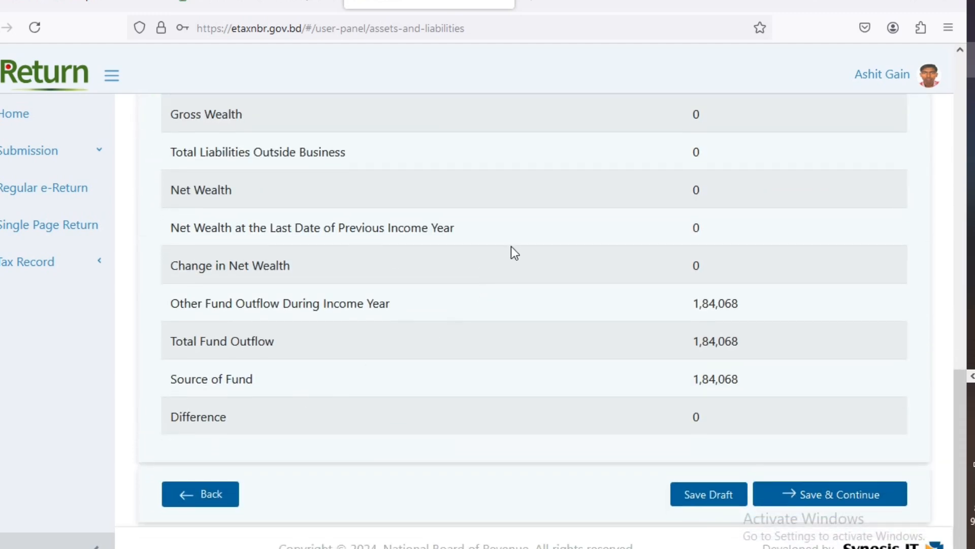
{"action": "scroll", "coordinate": [512, 252], "scroll_direction": "up", "scroll_amount": 2}
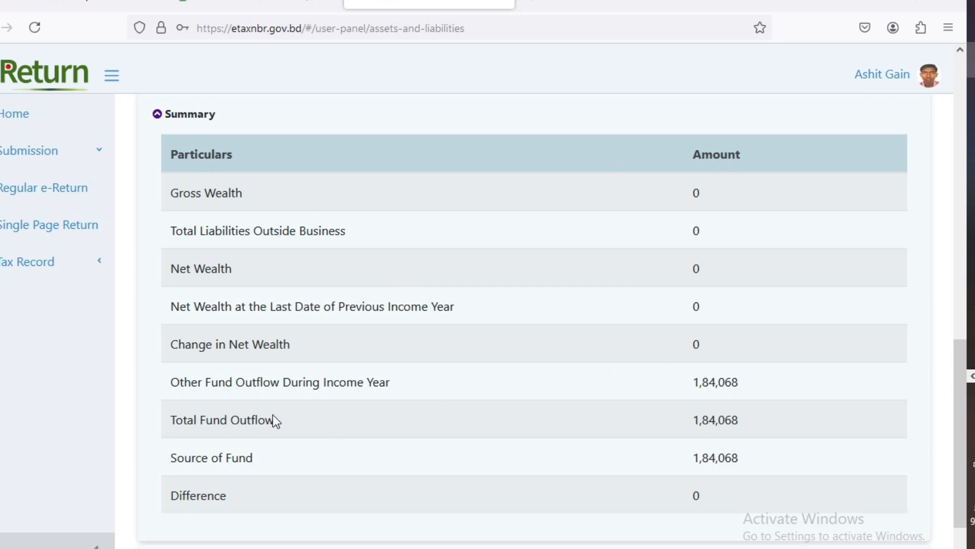
{"action": "left_click_drag", "start_coordinate": [191, 382], "coordinate": [438, 390]}
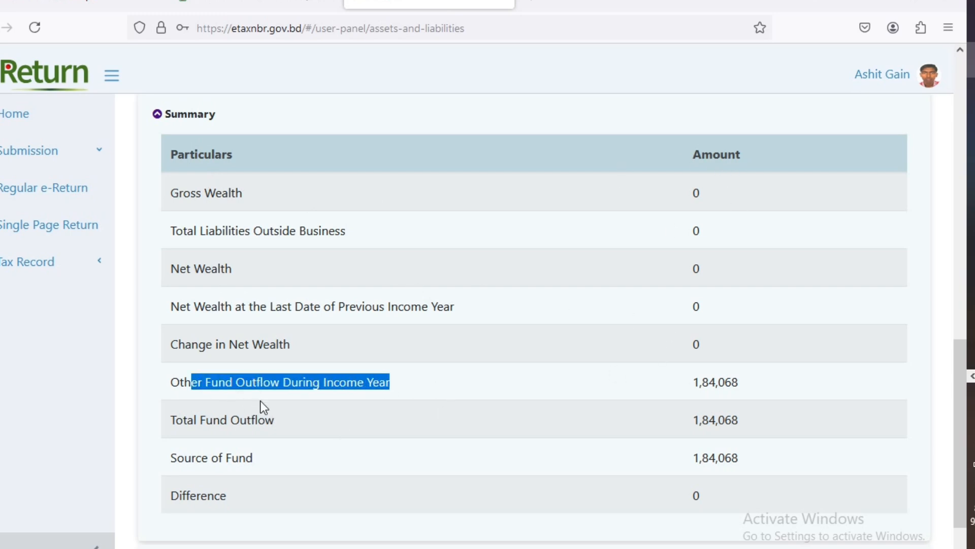
{"action": "left_click_drag", "start_coordinate": [164, 382], "coordinate": [399, 393]}
{"action": "left_click_drag", "start_coordinate": [169, 427], "coordinate": [309, 430]}
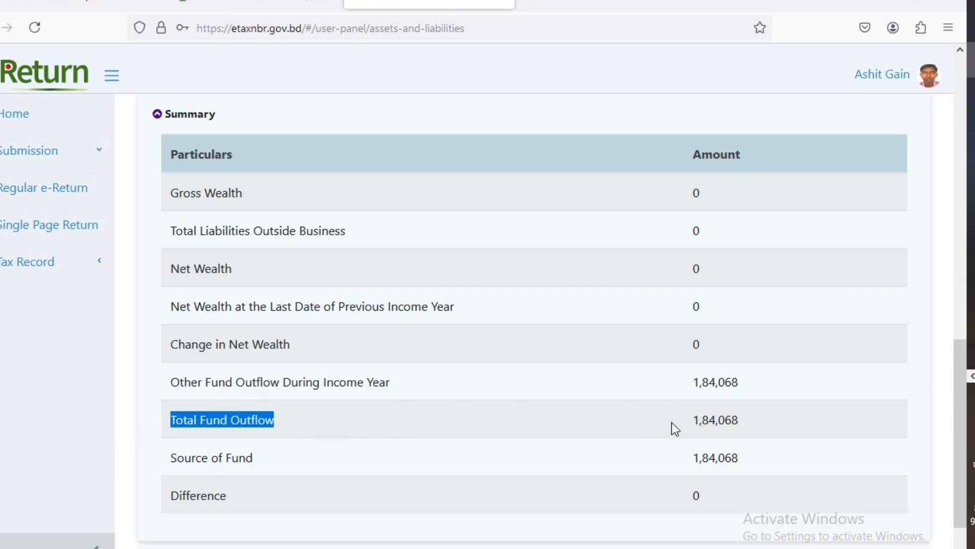
- Confirm the Difference is 0, then save and continue to Tax & Payment
{"action": "scroll", "coordinate": [586, 374], "scroll_direction": "down", "scroll_amount": 2}
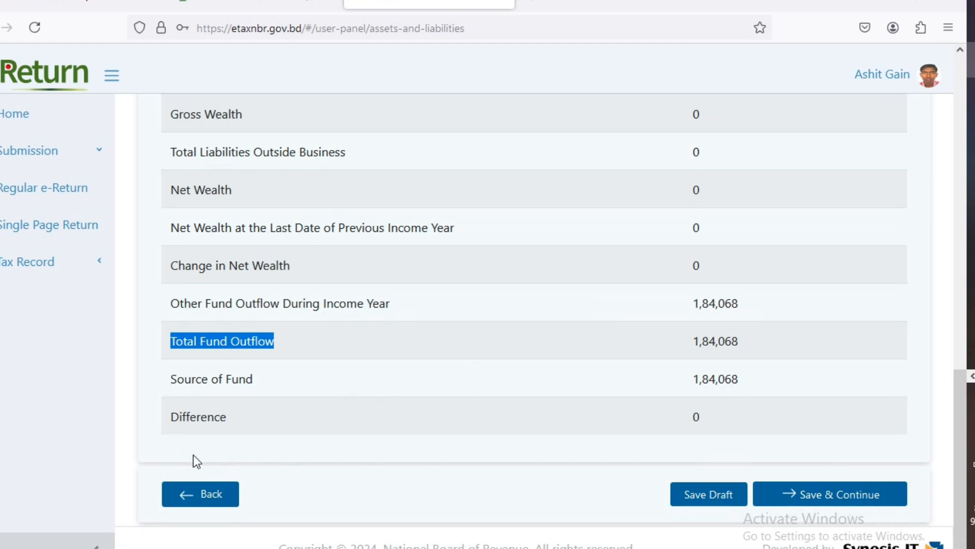
{"action": "left_click", "coordinate": [698, 417]}
{"action": "double_click", "coordinate": [696, 414]}
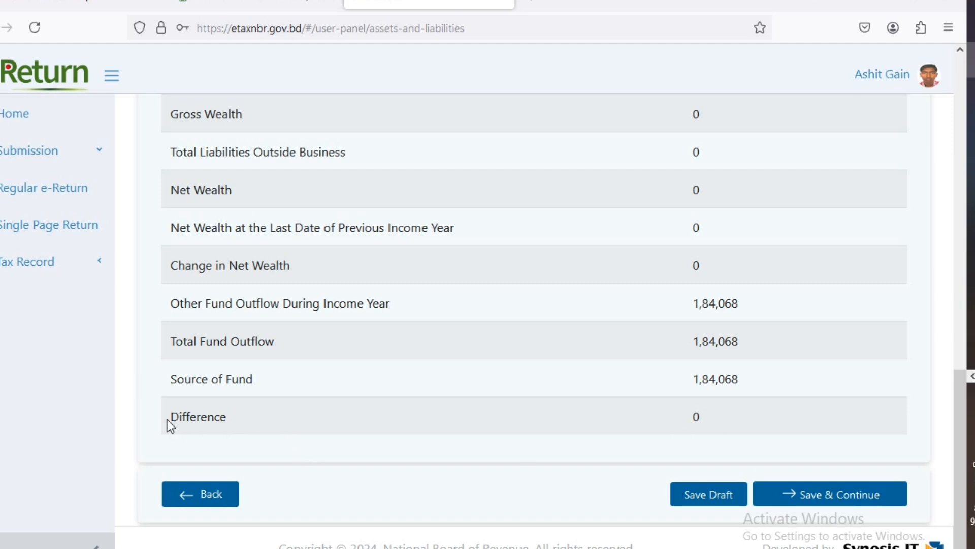
{"action": "left_click_drag", "start_coordinate": [168, 419], "coordinate": [236, 423]}
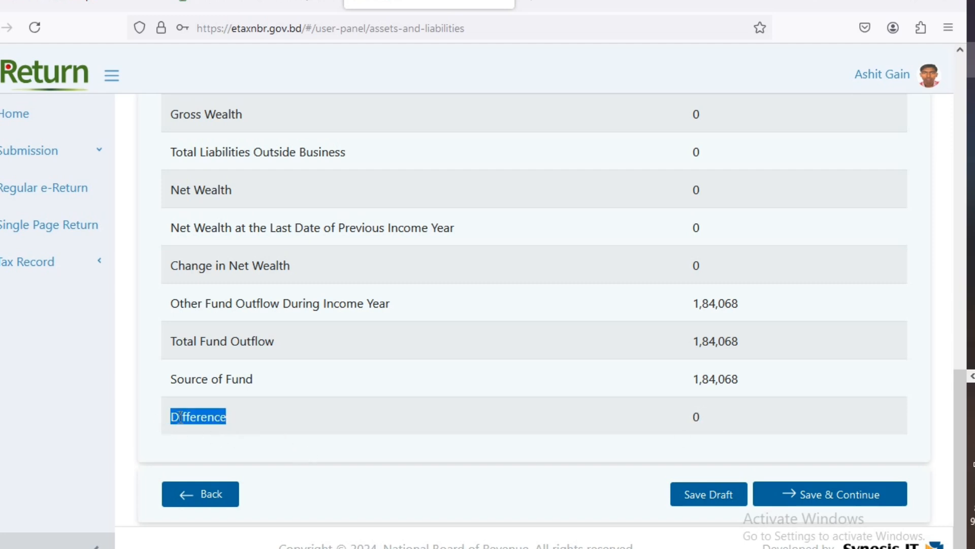
{"action": "left_click_drag", "start_coordinate": [169, 418], "coordinate": [282, 423]}
{"action": "left_click_drag", "start_coordinate": [685, 415], "coordinate": [731, 415]}
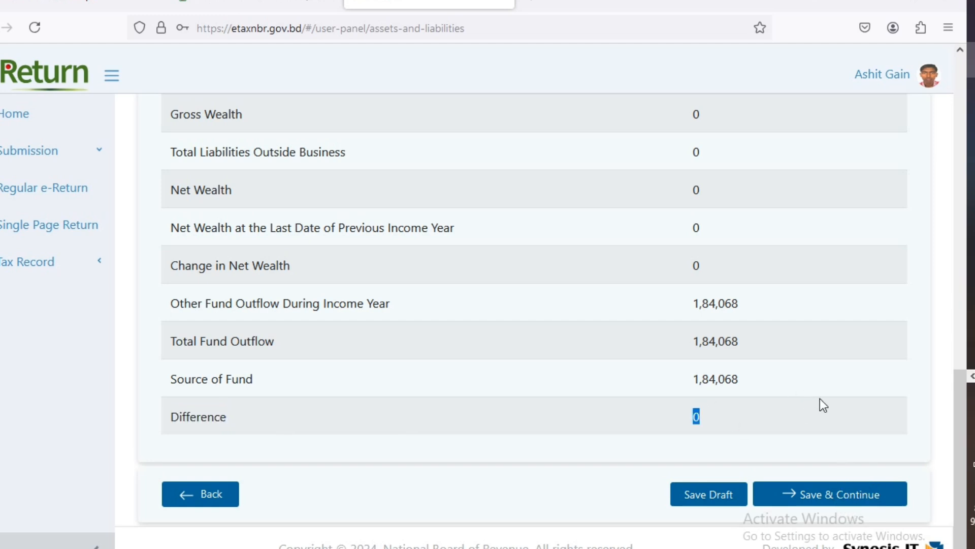
{"action": "left_click", "coordinate": [831, 499]}
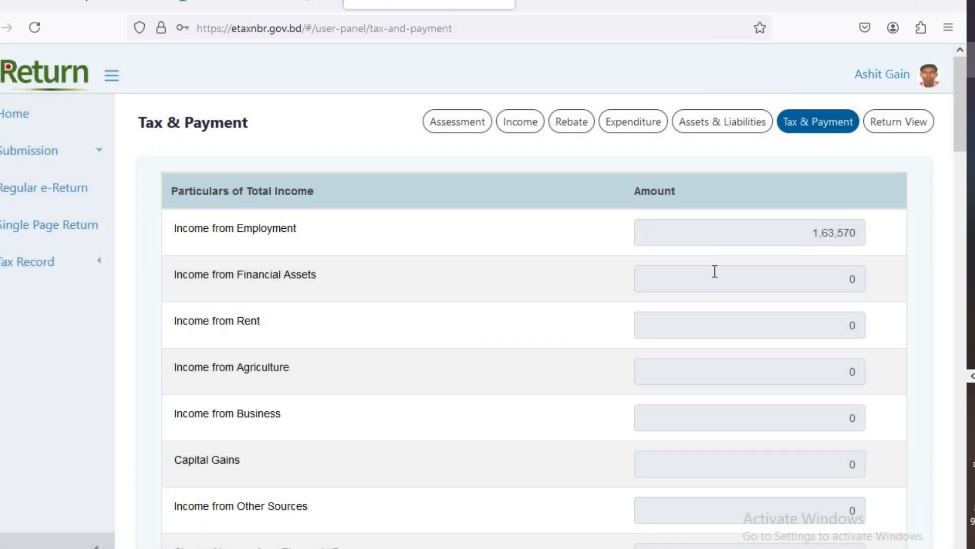
{"action": "scroll", "coordinate": [748, 308], "scroll_direction": "down", "scroll_amount": 2}
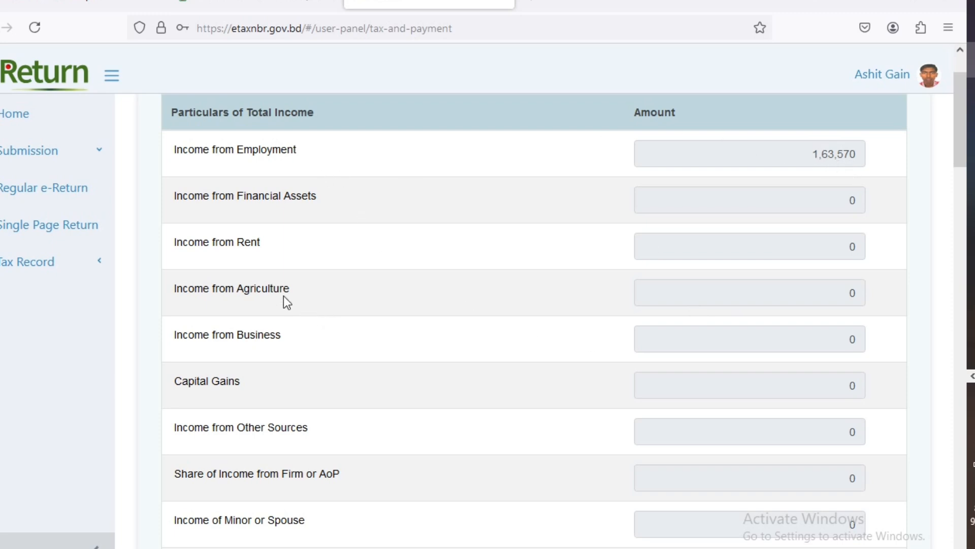
{"action": "scroll", "coordinate": [259, 226], "scroll_direction": "up", "scroll_amount": 2}
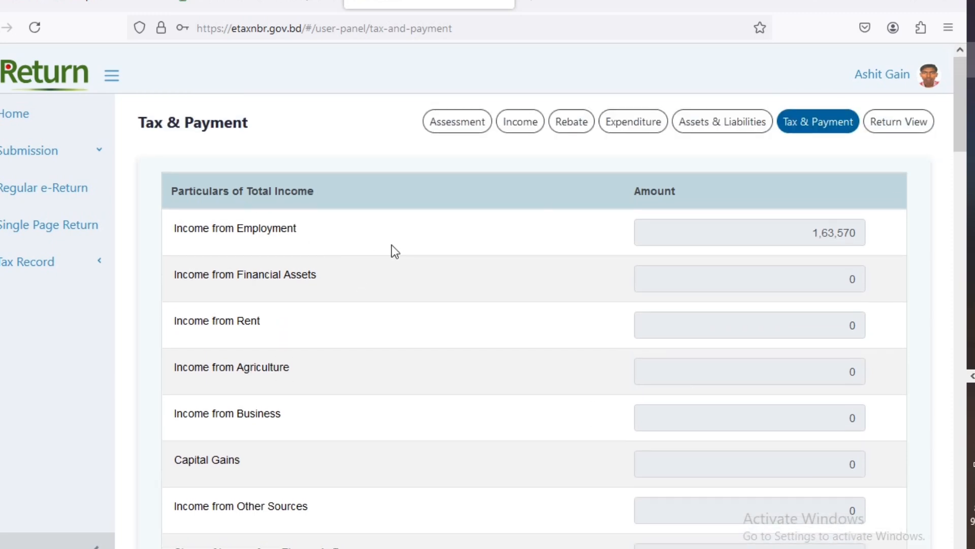
{"action": "scroll", "coordinate": [649, 229], "scroll_direction": "down", "scroll_amount": 10}
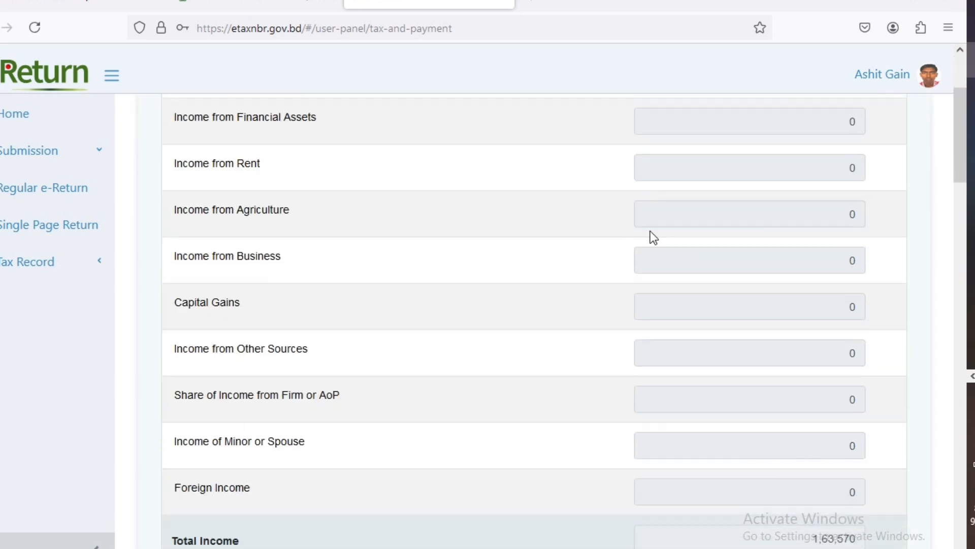
{"action": "scroll", "coordinate": [654, 250], "scroll_direction": "down", "scroll_amount": 7}
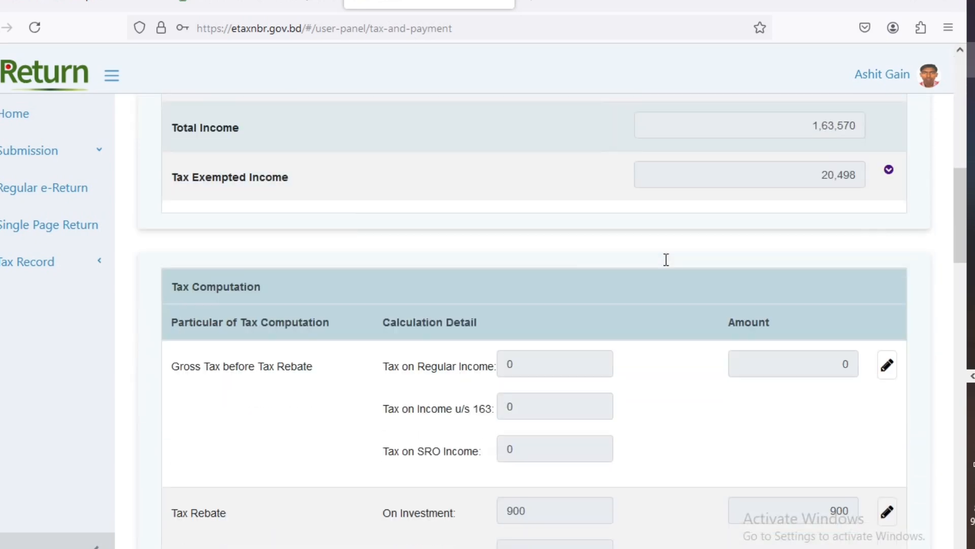
{"action": "scroll", "coordinate": [657, 265], "scroll_direction": "down", "scroll_amount": 6}
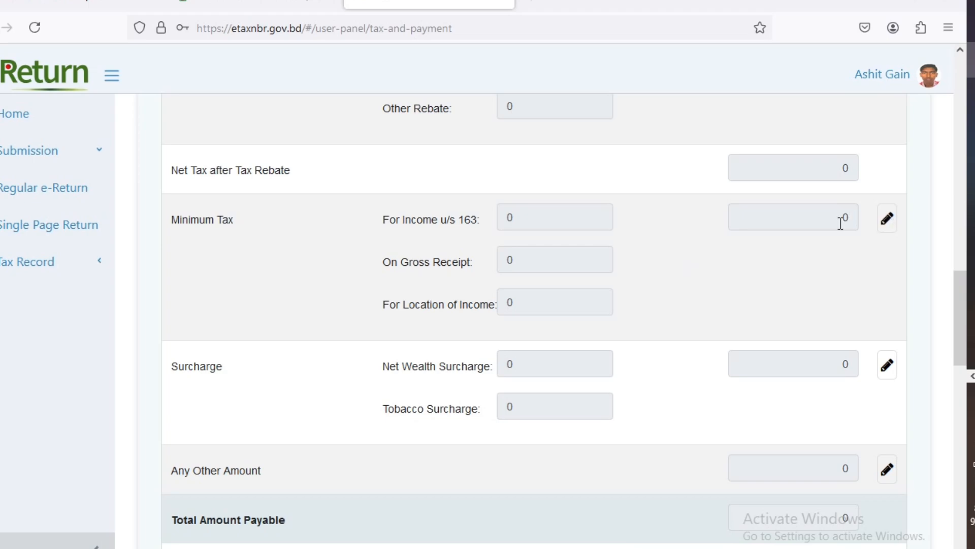
{"action": "scroll", "coordinate": [822, 235], "scroll_direction": "up", "scroll_amount": 12}
{"action": "scroll", "coordinate": [698, 234], "scroll_direction": "up", "scroll_amount": 12}
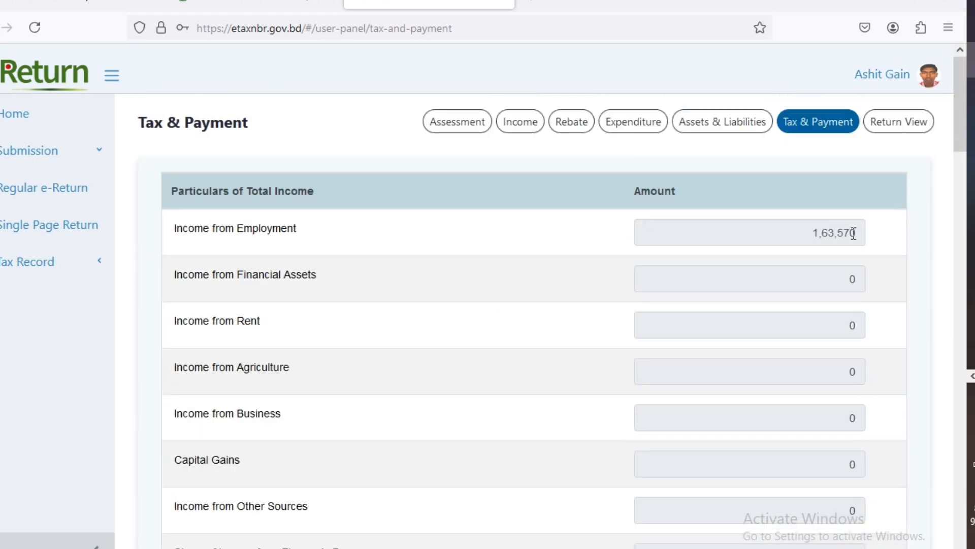
{"action": "scroll", "coordinate": [843, 239], "scroll_direction": "down", "scroll_amount": 4}
{"action": "scroll", "coordinate": [818, 257], "scroll_direction": "down", "scroll_amount": 15}
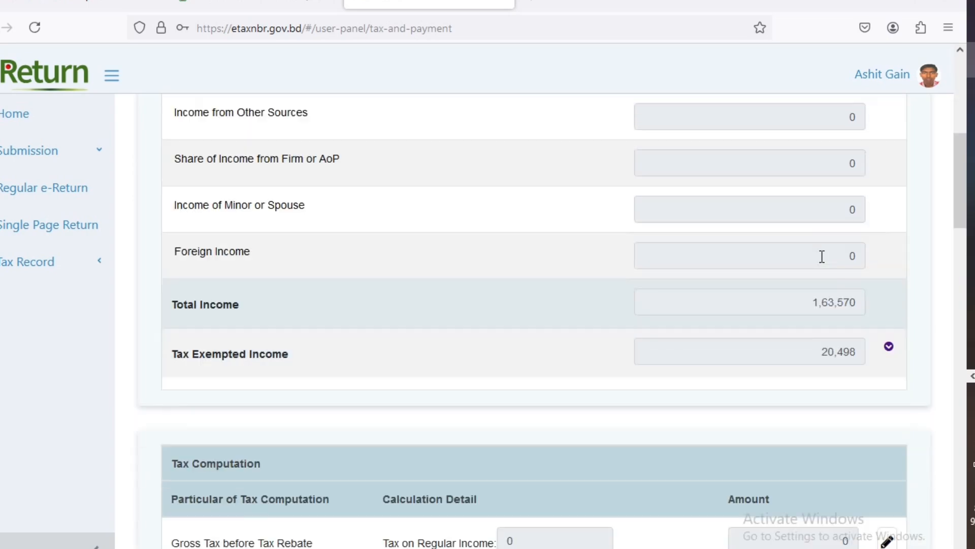
{"action": "scroll", "coordinate": [823, 258], "scroll_direction": "down", "scroll_amount": 5}
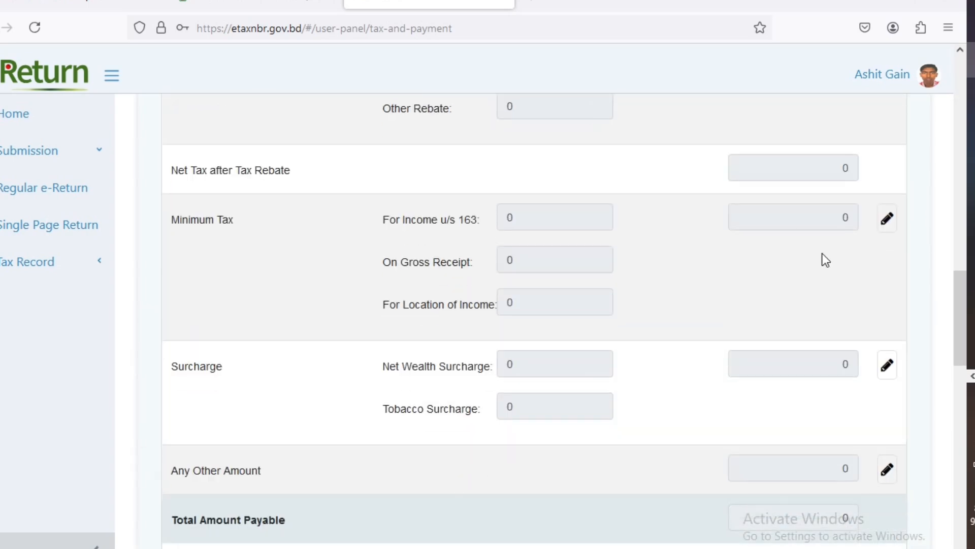
{"action": "scroll", "coordinate": [823, 258], "scroll_direction": "down", "scroll_amount": 3}
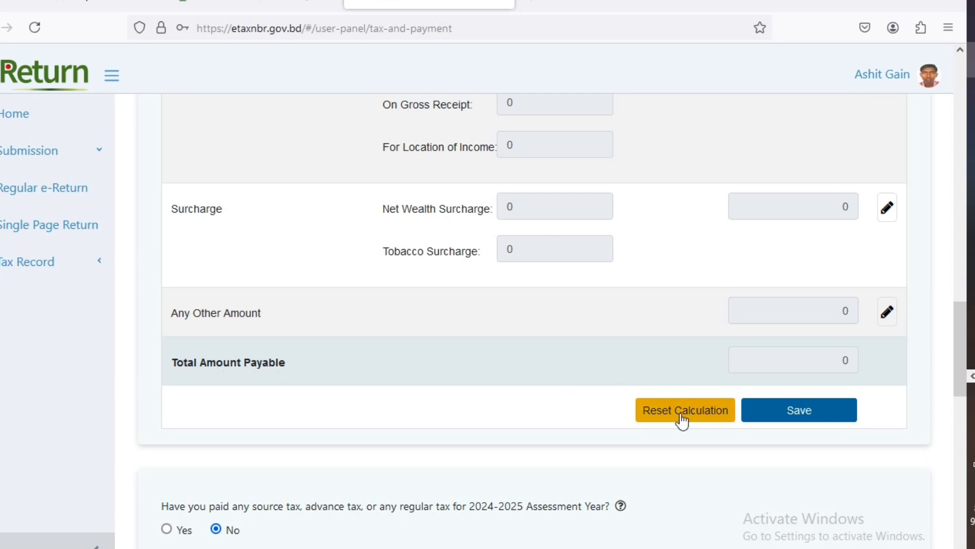
- Save the tax computation with total payable 0 and scroll to the source-tax question
{"action": "left_click", "coordinate": [812, 422]}
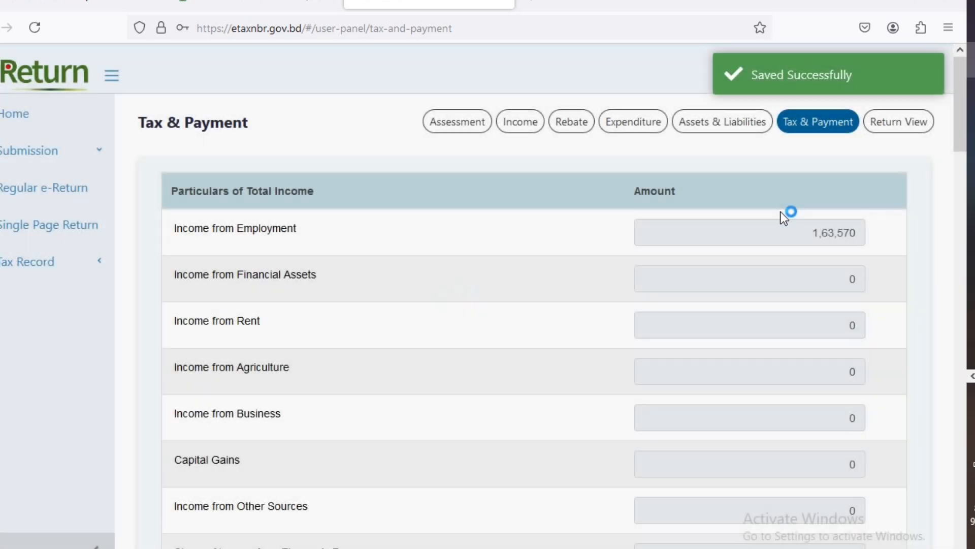
{"action": "scroll", "coordinate": [860, 275], "scroll_direction": "down", "scroll_amount": 5}
{"action": "scroll", "coordinate": [852, 290], "scroll_direction": "down", "scroll_amount": 7}
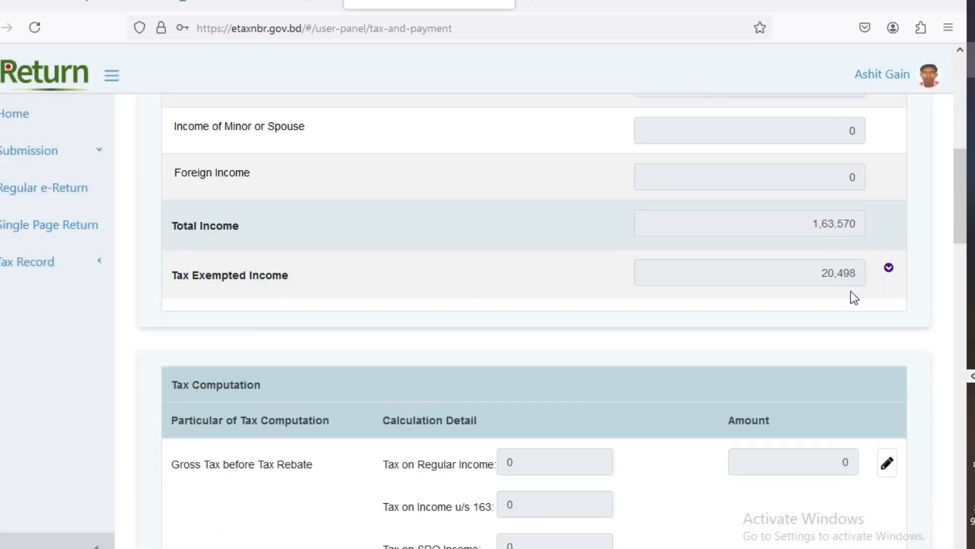
{"action": "scroll", "coordinate": [847, 288], "scroll_direction": "down", "scroll_amount": 12}
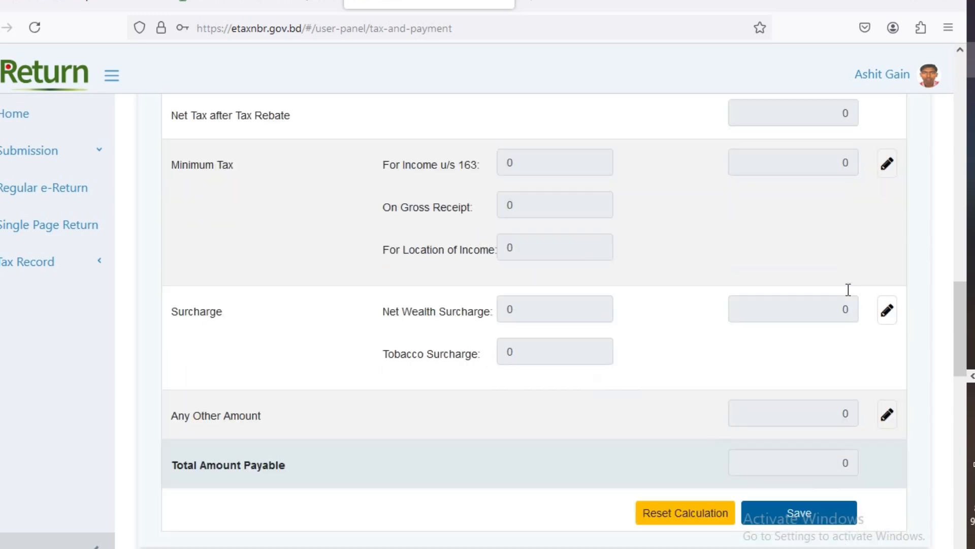
{"action": "scroll", "coordinate": [840, 302], "scroll_direction": "down", "scroll_amount": 1}
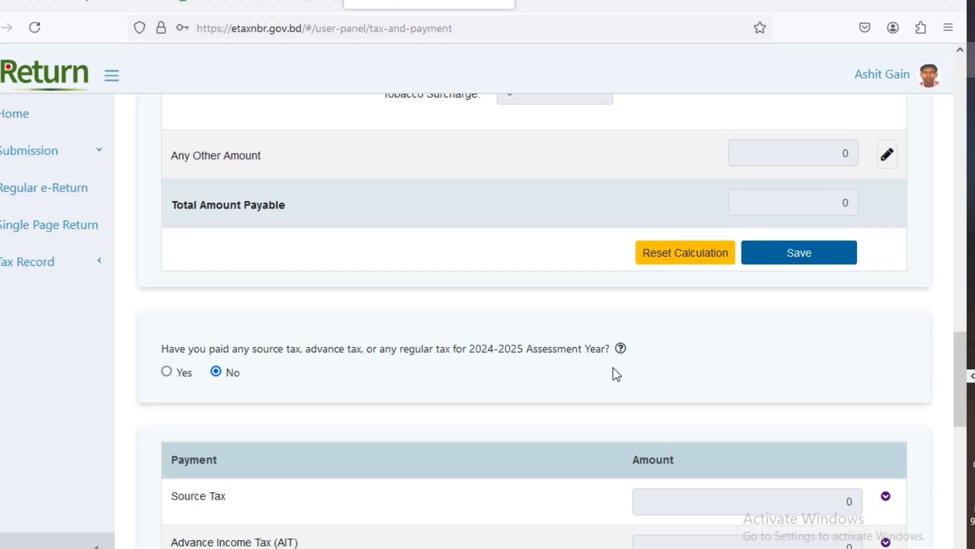
- Read the help note for the source/advance tax question, keeping the answer No
{"action": "mouse_move", "coordinate": [621, 349]}
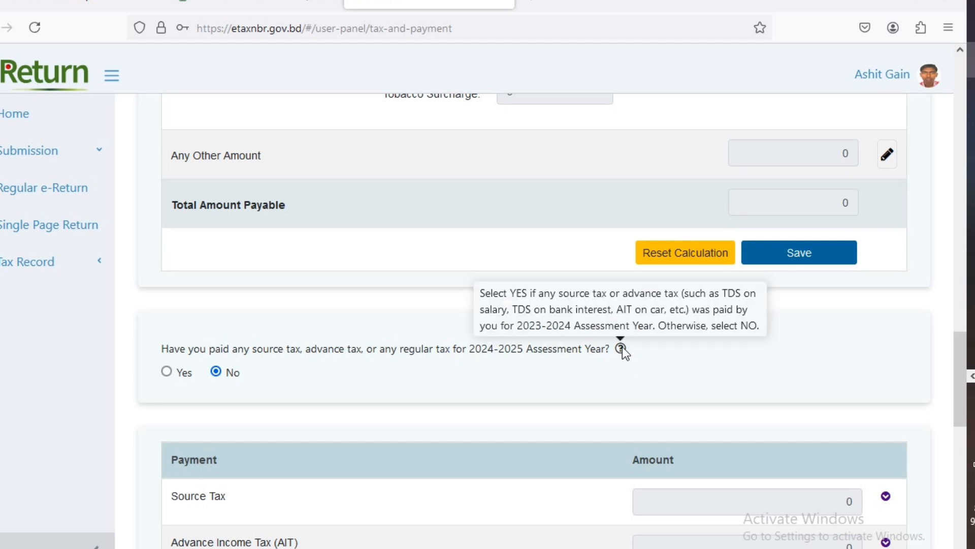
- Review the Final Payable summary, with Total Payment and Refundable both at 0
{"action": "scroll", "coordinate": [541, 355], "scroll_direction": "down", "scroll_amount": 3}
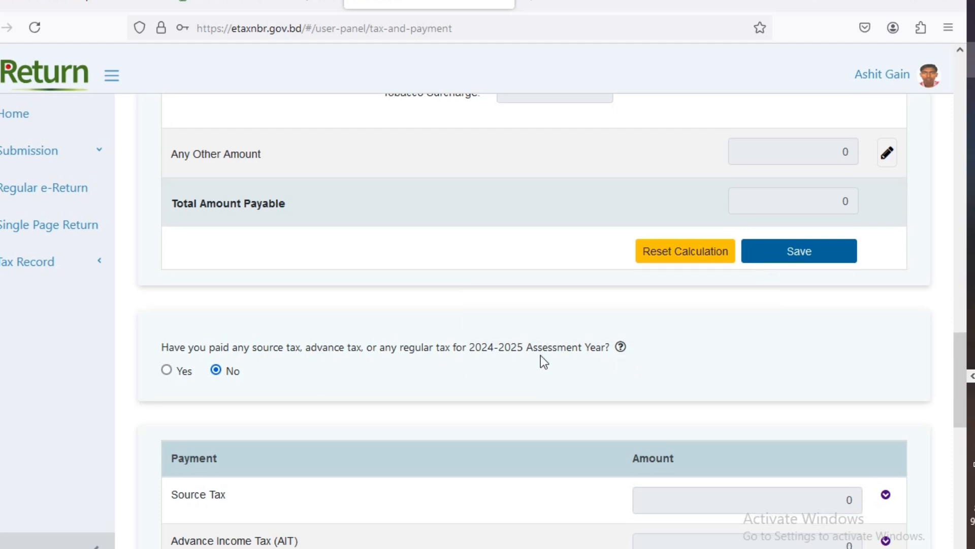
{"action": "scroll", "coordinate": [542, 354], "scroll_direction": "down", "scroll_amount": 2}
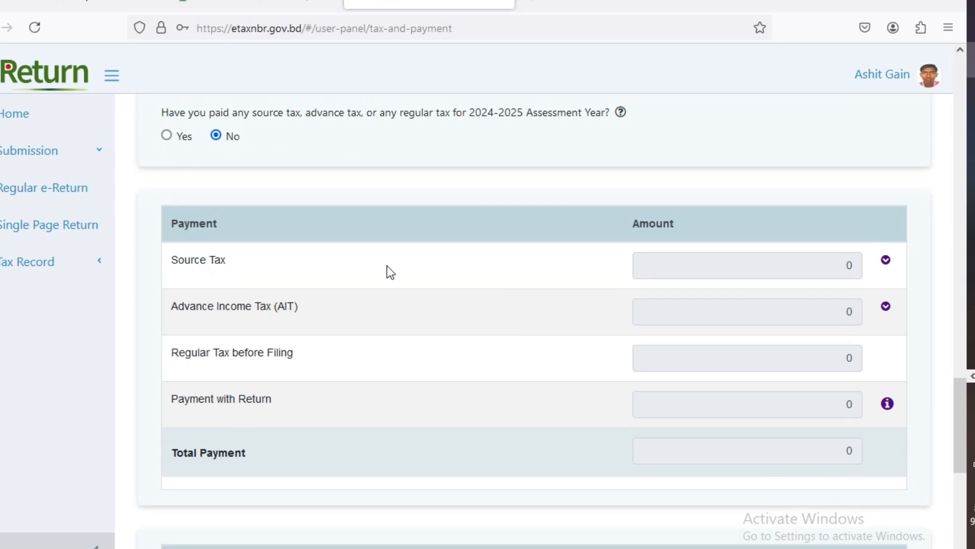
{"action": "scroll", "coordinate": [442, 313], "scroll_direction": "down", "scroll_amount": 1}
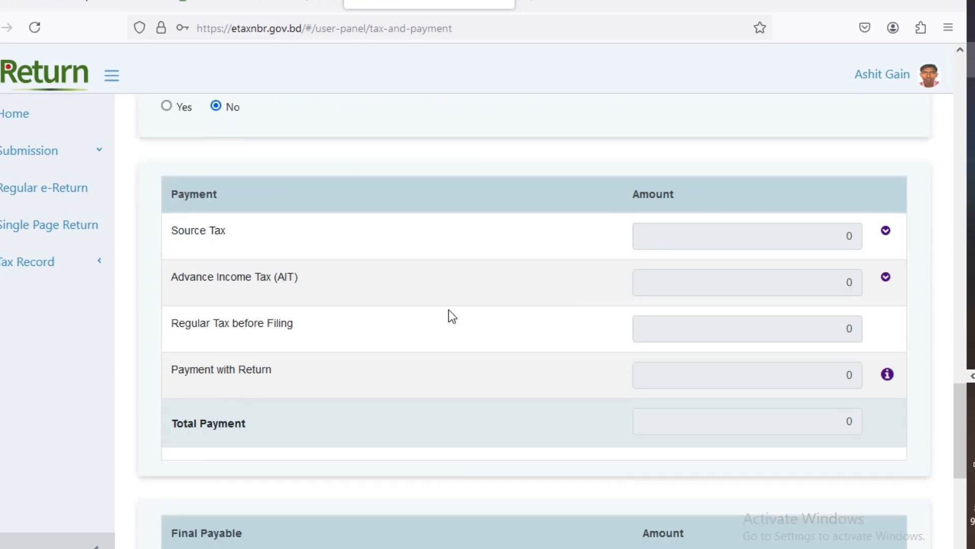
{"action": "scroll", "coordinate": [447, 312], "scroll_direction": "down", "scroll_amount": 3}
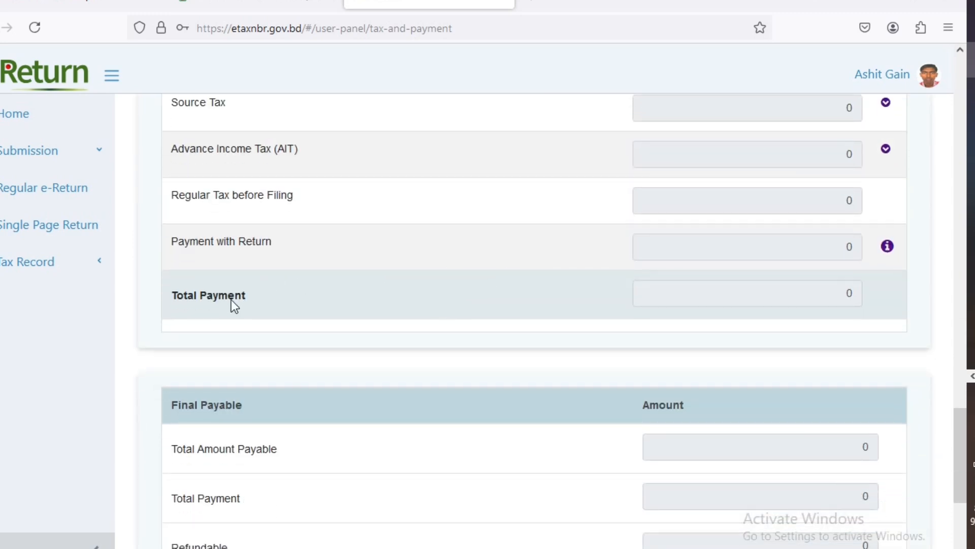
{"action": "scroll", "coordinate": [746, 281], "scroll_direction": "down", "scroll_amount": 4}
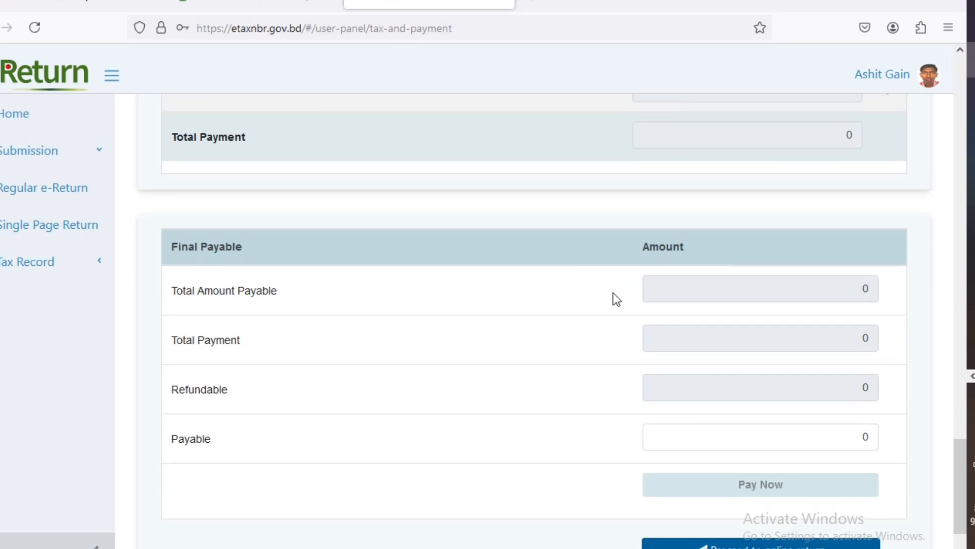
{"action": "scroll", "coordinate": [584, 298], "scroll_direction": "down", "scroll_amount": 3}
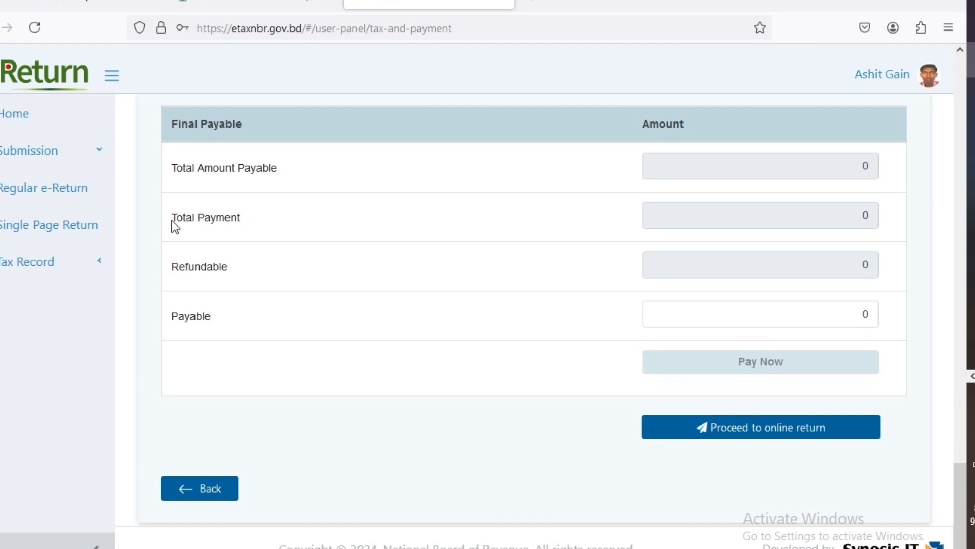
{"action": "left_click_drag", "start_coordinate": [172, 221], "coordinate": [307, 221]}
{"action": "left_click", "coordinate": [179, 273]}
{"action": "left_click_drag", "start_coordinate": [176, 268], "coordinate": [322, 275]}
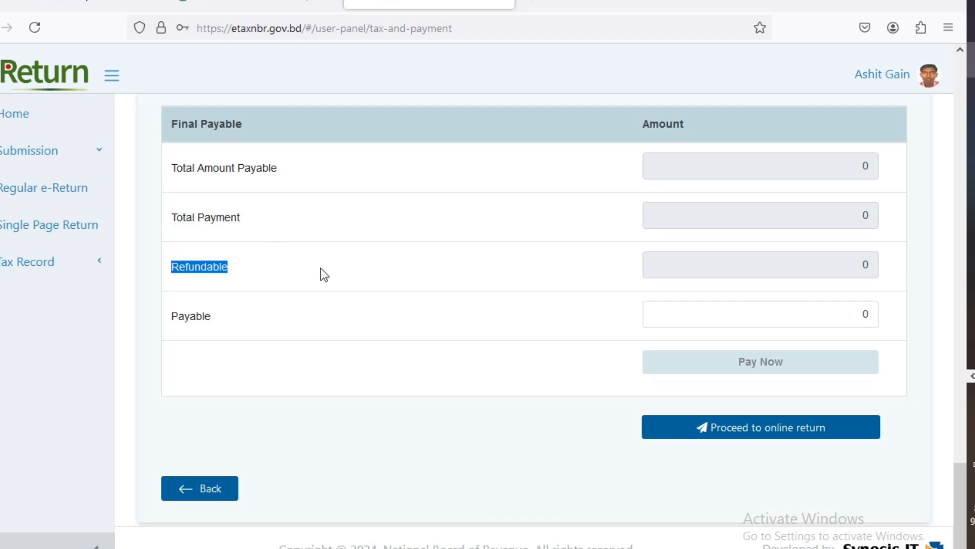
{"action": "left_click", "coordinate": [193, 318]}
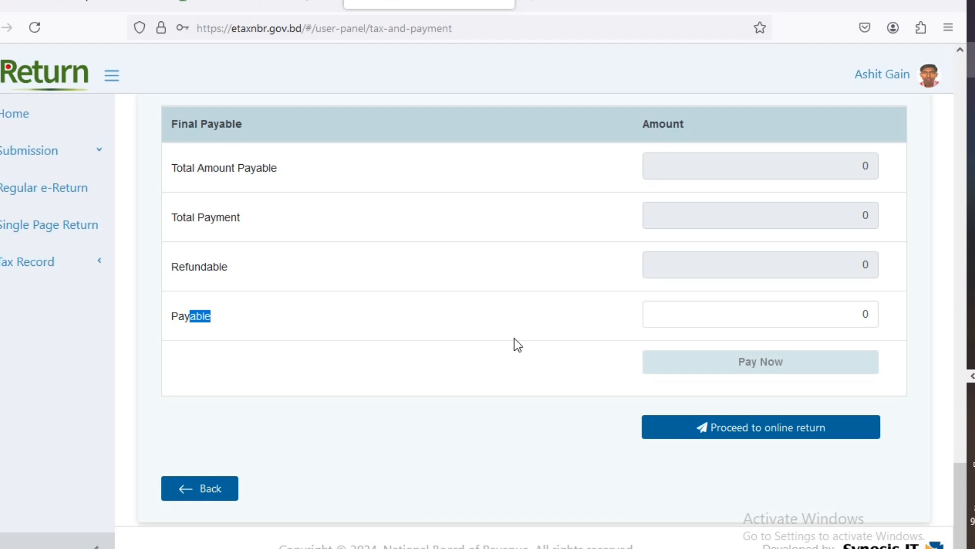
{"action": "scroll", "coordinate": [422, 350], "scroll_direction": "up", "scroll_amount": 8}
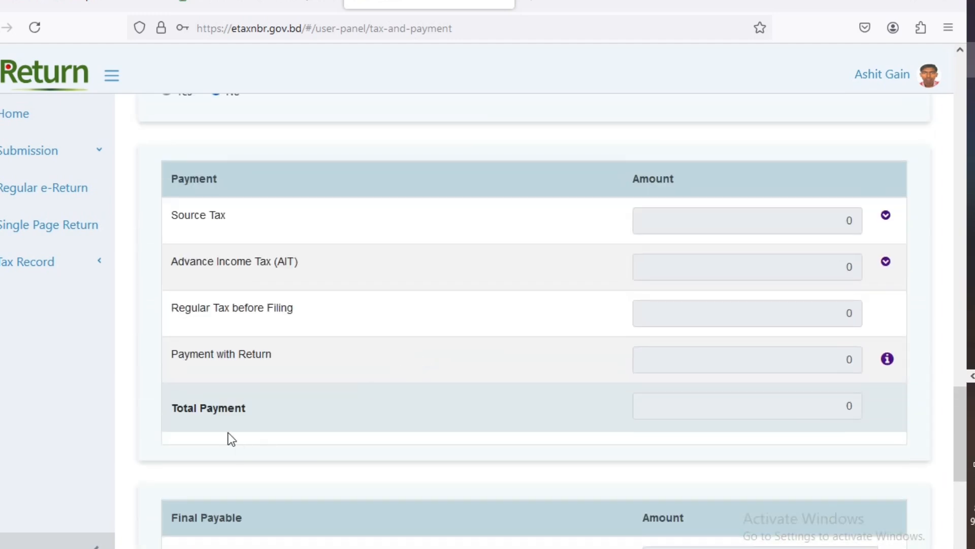
{"action": "left_click_drag", "start_coordinate": [172, 412], "coordinate": [264, 413]}
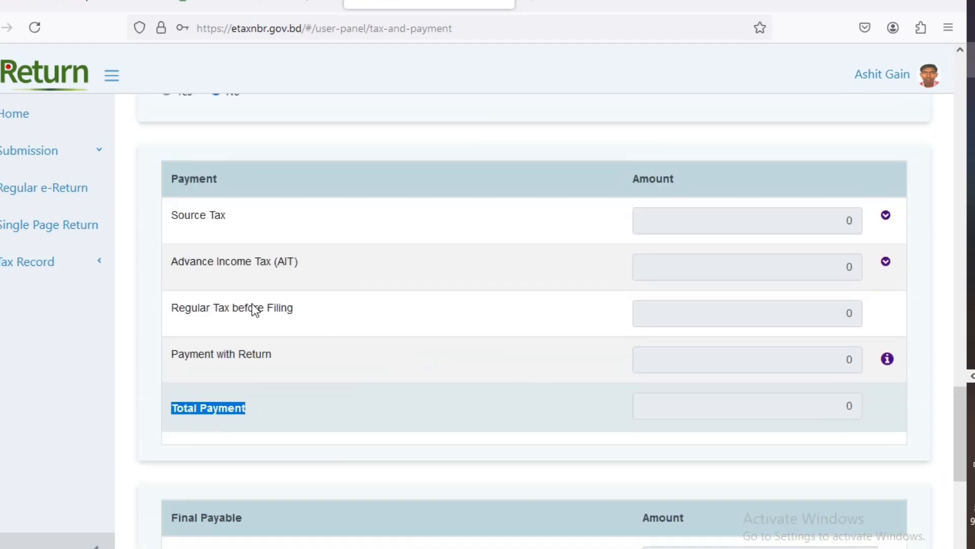
- Expand Source Tax to show Salary, Bank, Saving Certificate and Others, all 0
{"action": "left_click_drag", "start_coordinate": [173, 218], "coordinate": [220, 218]}
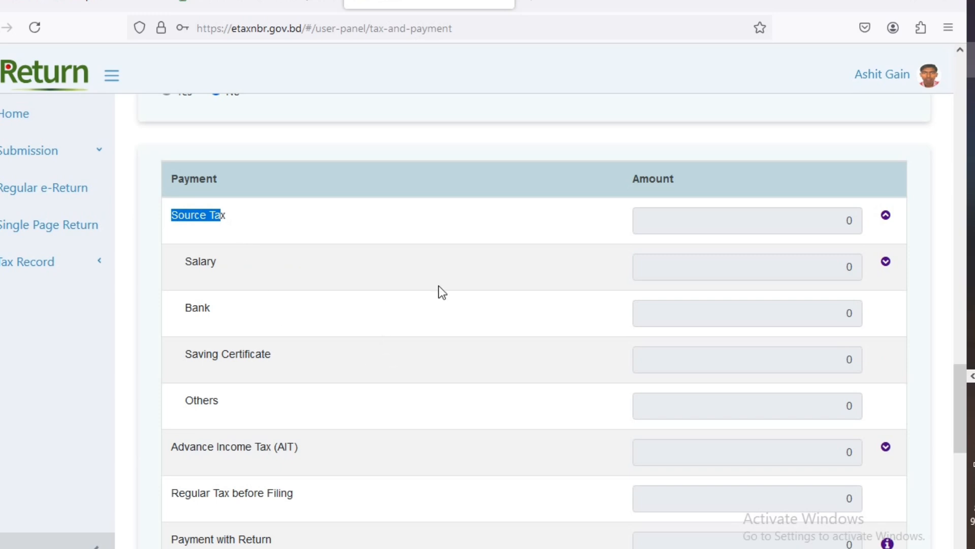
{"action": "scroll", "coordinate": [394, 306], "scroll_direction": "down", "scroll_amount": 3}
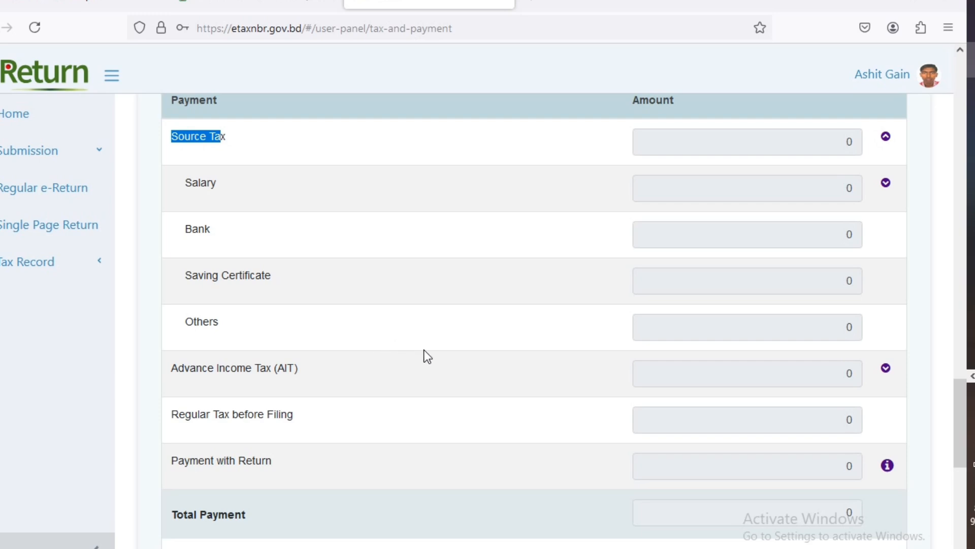
{"action": "scroll", "coordinate": [428, 351], "scroll_direction": "down", "scroll_amount": 5}
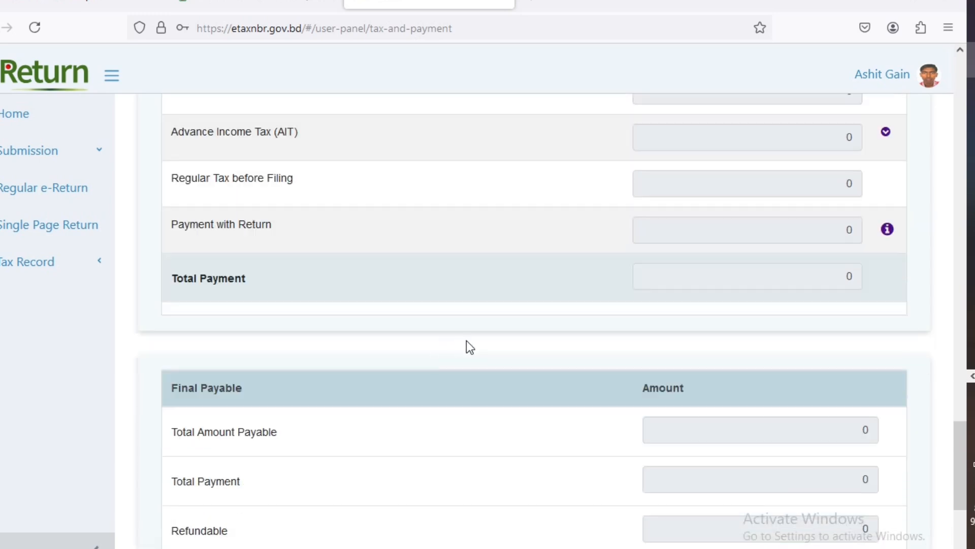
{"action": "scroll", "coordinate": [642, 329], "scroll_direction": "down", "scroll_amount": 5}
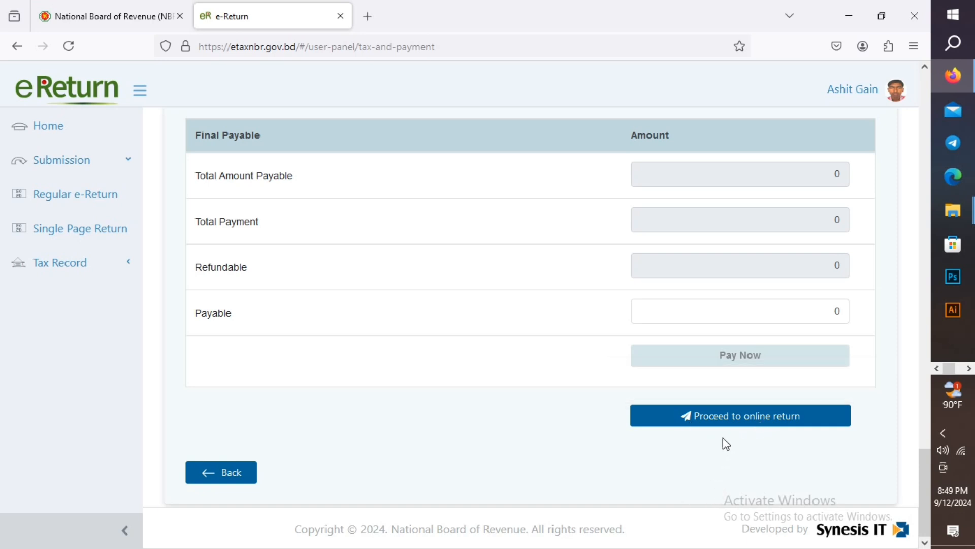
- Proceed to the online return view and scroll through taxpayer, employer and 30/6/2024 income details
{"action": "left_click", "coordinate": [738, 417]}
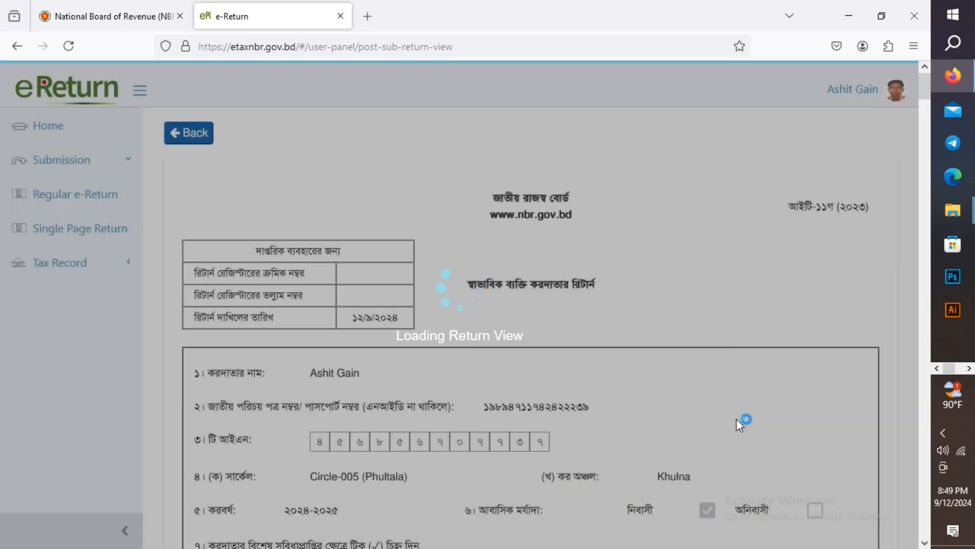
{"action": "scroll", "coordinate": [616, 356], "scroll_direction": "down", "scroll_amount": 2}
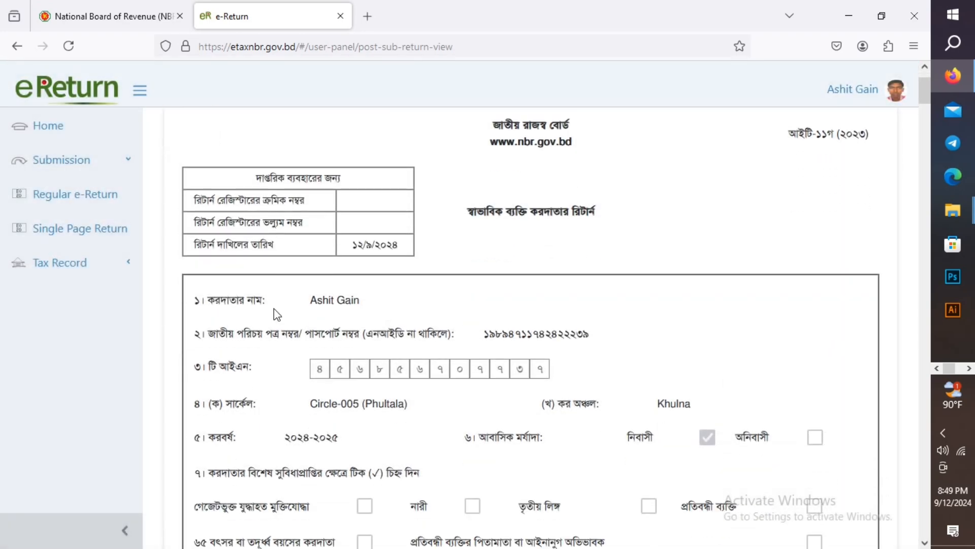
{"action": "left_click_drag", "start_coordinate": [303, 299], "coordinate": [359, 301]}
{"action": "scroll", "coordinate": [392, 304], "scroll_direction": "down", "scroll_amount": 2}
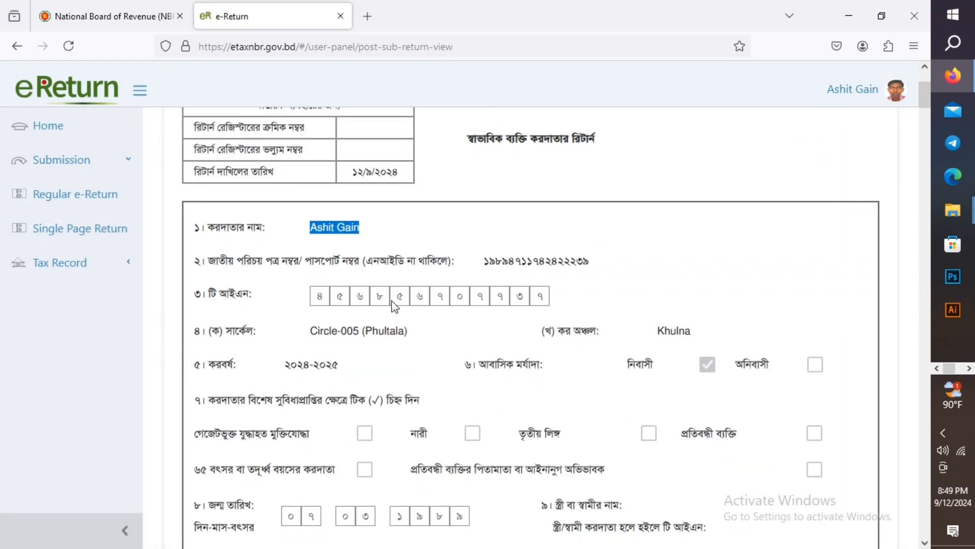
{"action": "left_click_drag", "start_coordinate": [483, 261], "coordinate": [605, 259]}
{"action": "scroll", "coordinate": [605, 259], "scroll_direction": "down", "scroll_amount": 4}
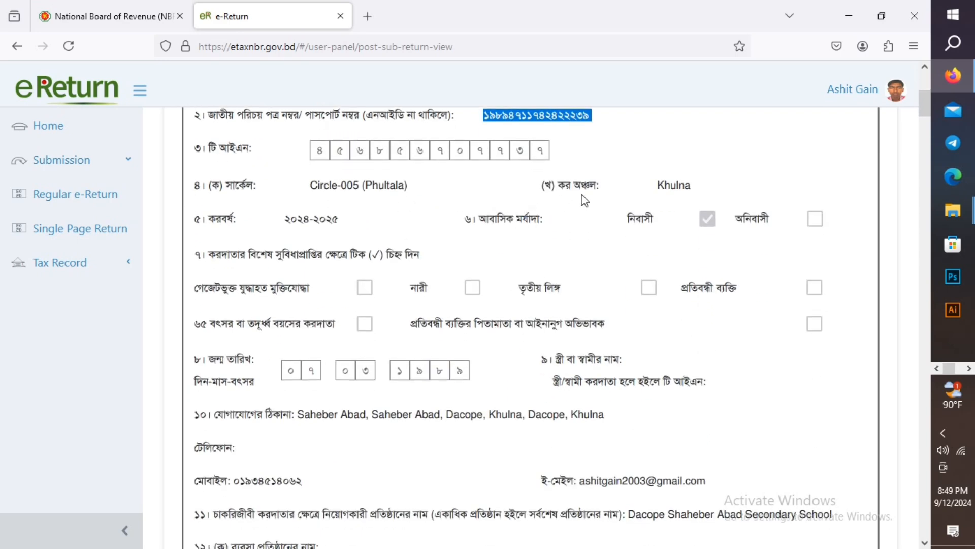
{"action": "scroll", "coordinate": [660, 202], "scroll_direction": "down", "scroll_amount": 2}
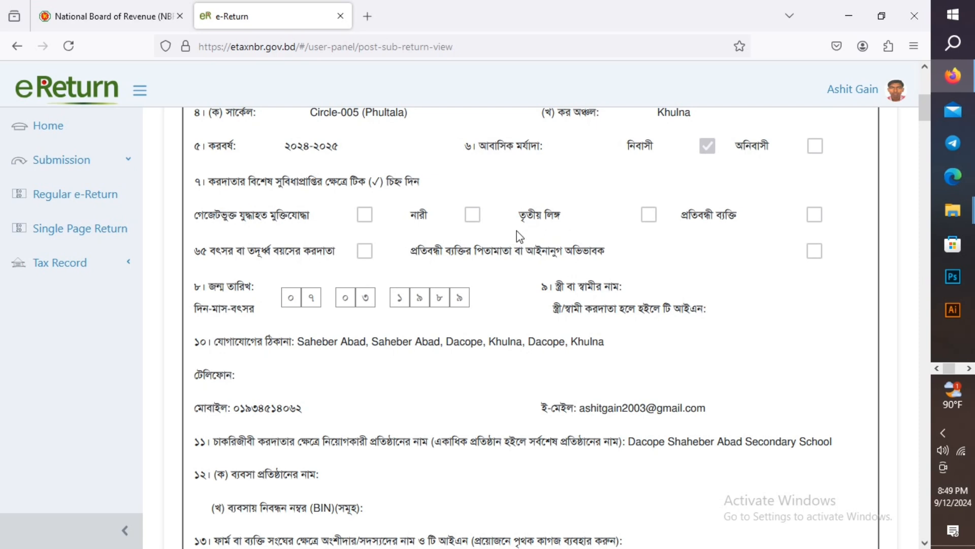
{"action": "scroll", "coordinate": [405, 248], "scroll_direction": "down", "scroll_amount": 2}
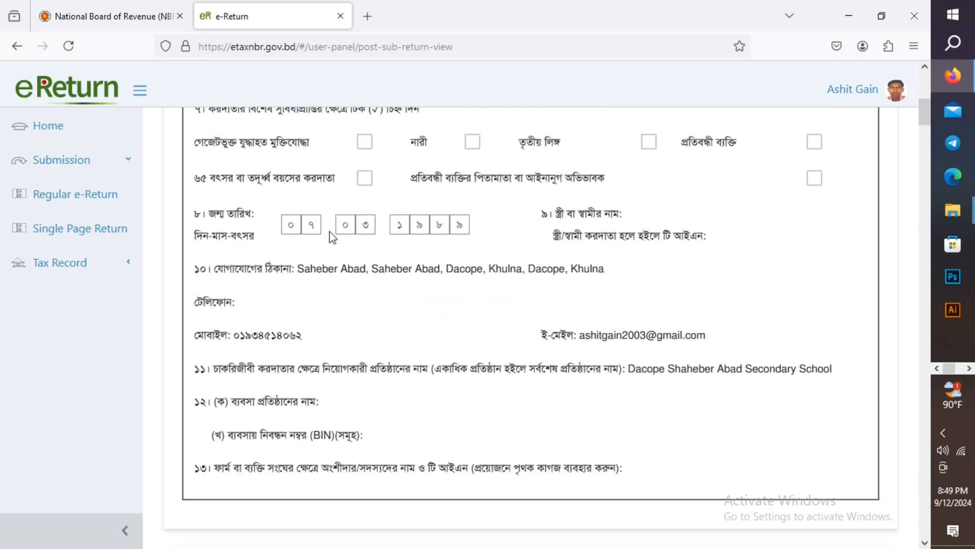
{"action": "scroll", "coordinate": [480, 230], "scroll_direction": "down", "scroll_amount": 2}
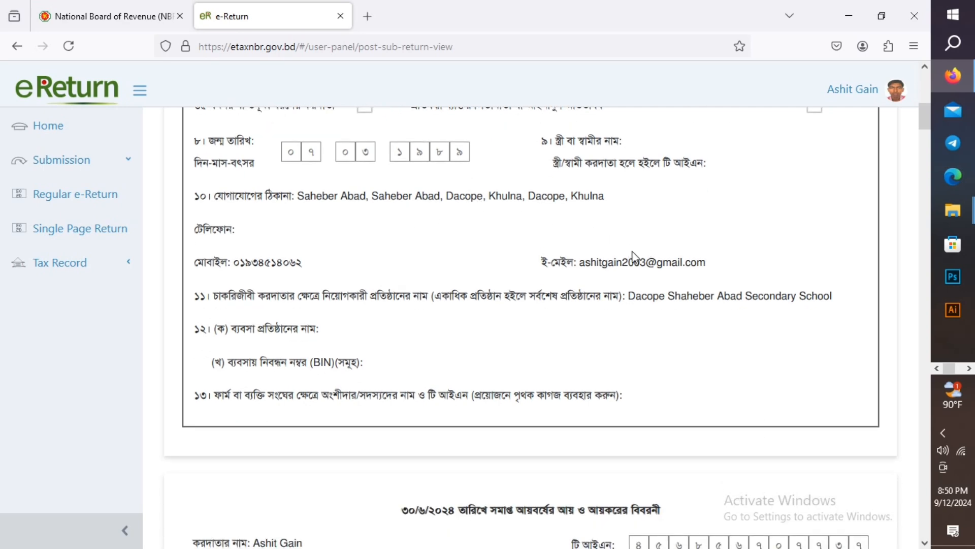
{"action": "scroll", "coordinate": [632, 251], "scroll_direction": "down", "scroll_amount": 2}
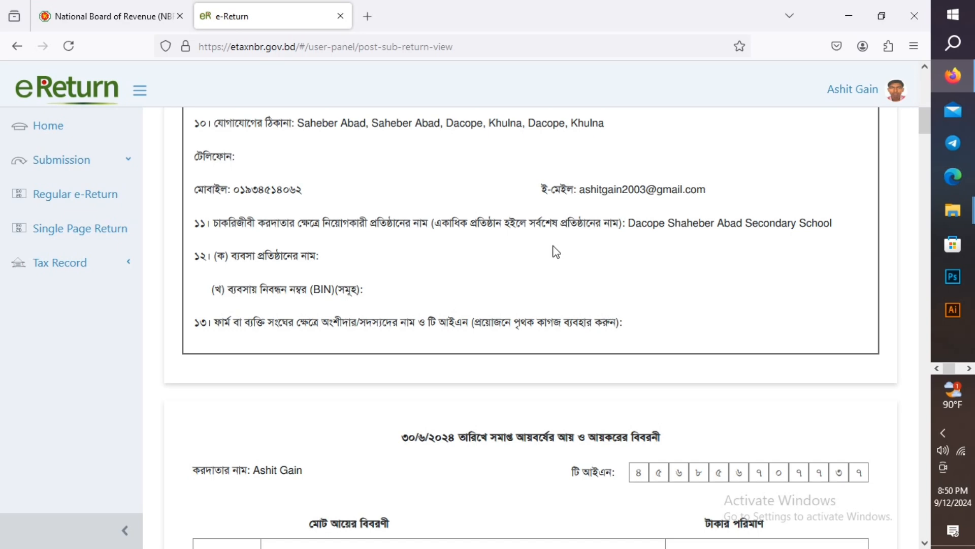
{"action": "scroll", "coordinate": [473, 280], "scroll_direction": "down", "scroll_amount": 2}
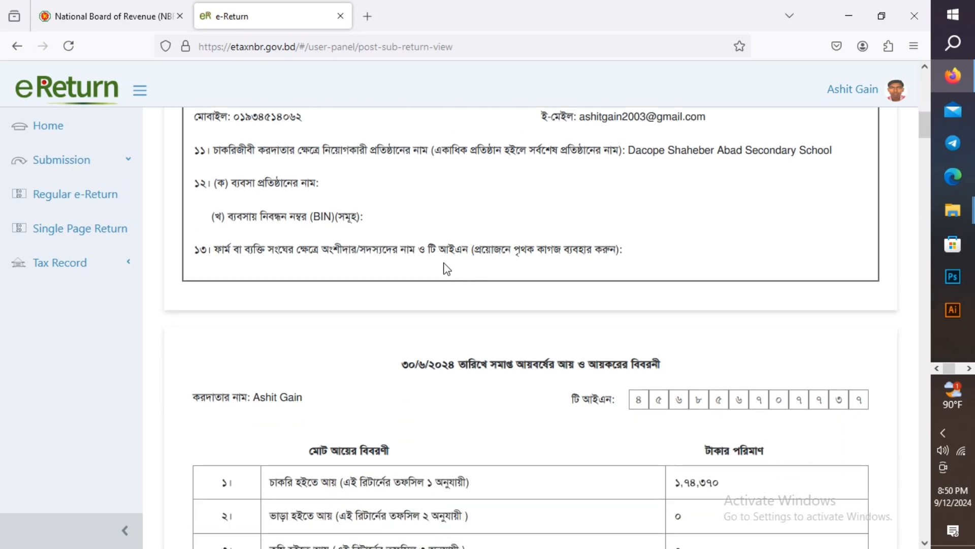
{"action": "scroll", "coordinate": [516, 283], "scroll_direction": "down", "scroll_amount": 2}
{"action": "scroll", "coordinate": [515, 283], "scroll_direction": "down", "scroll_amount": 2}
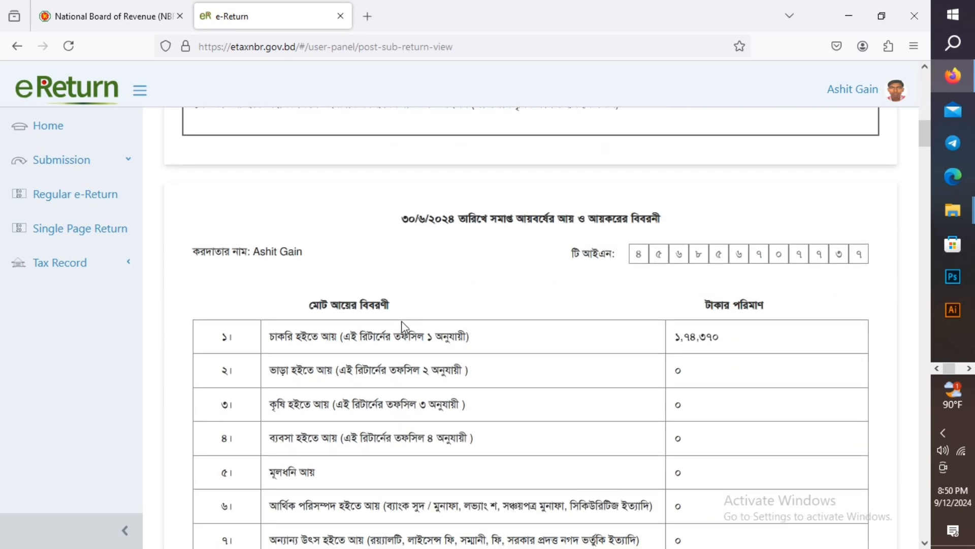
{"action": "scroll", "coordinate": [523, 342], "scroll_direction": "down", "scroll_amount": 2}
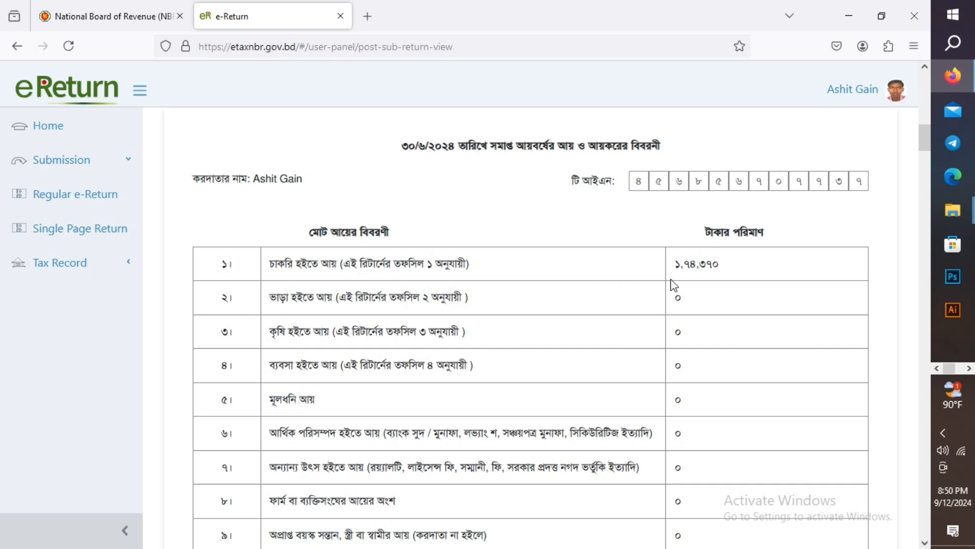
{"action": "scroll", "coordinate": [741, 267], "scroll_direction": "down", "scroll_amount": 2}
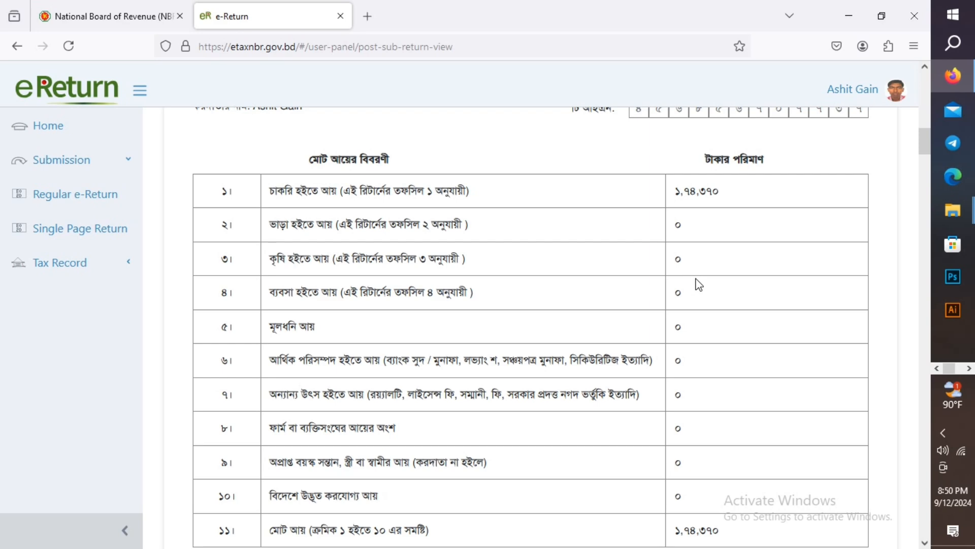
{"action": "scroll", "coordinate": [697, 282], "scroll_direction": "down", "scroll_amount": 4}
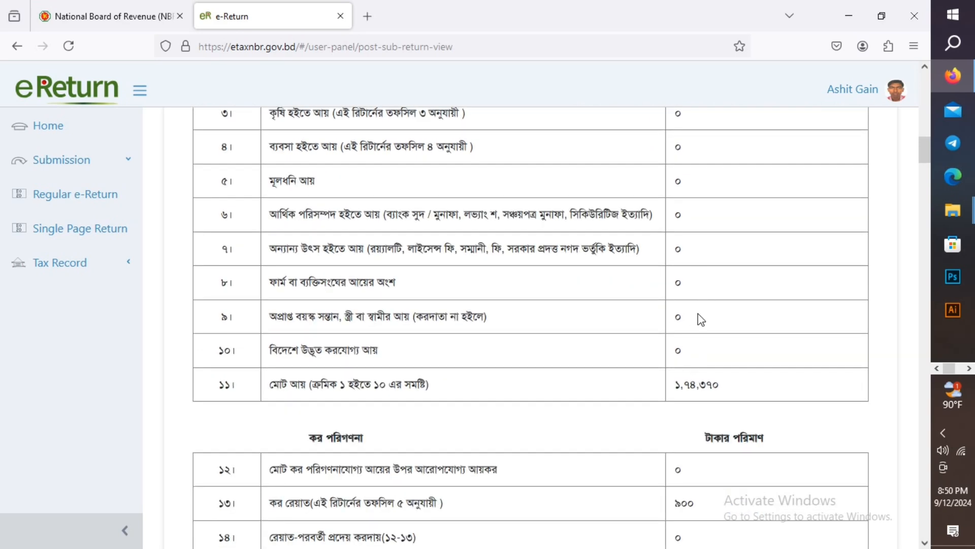
{"action": "scroll", "coordinate": [709, 300], "scroll_direction": "down", "scroll_amount": 4}
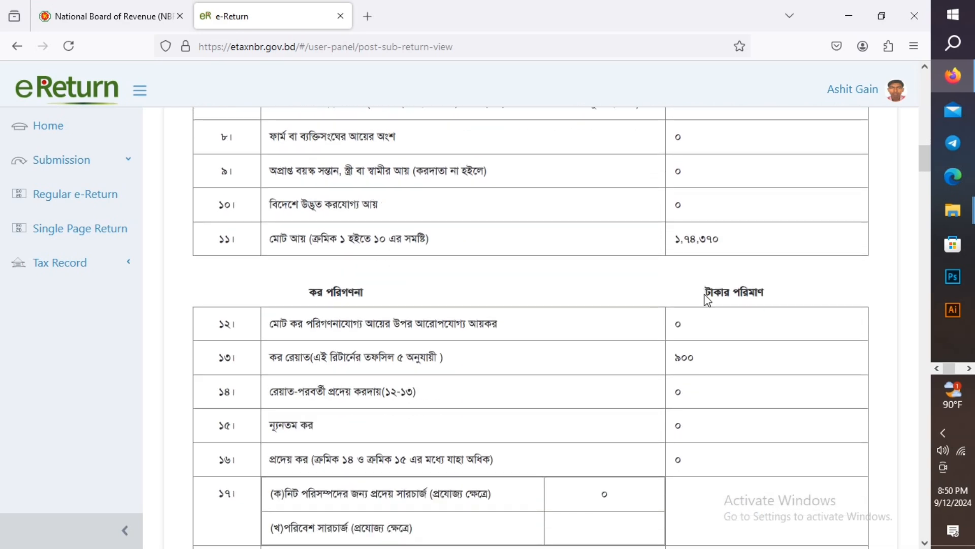
{"action": "scroll", "coordinate": [708, 300], "scroll_direction": "down", "scroll_amount": 2}
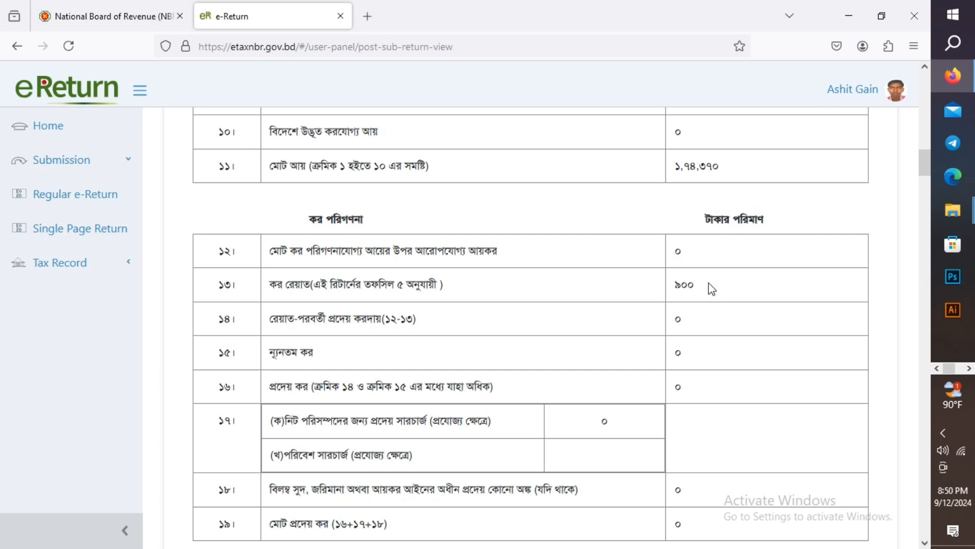
{"action": "double_click", "coordinate": [681, 286]}
{"action": "scroll", "coordinate": [742, 281], "scroll_direction": "down", "scroll_amount": 2}
{"action": "scroll", "coordinate": [725, 276], "scroll_direction": "down", "scroll_amount": 3}
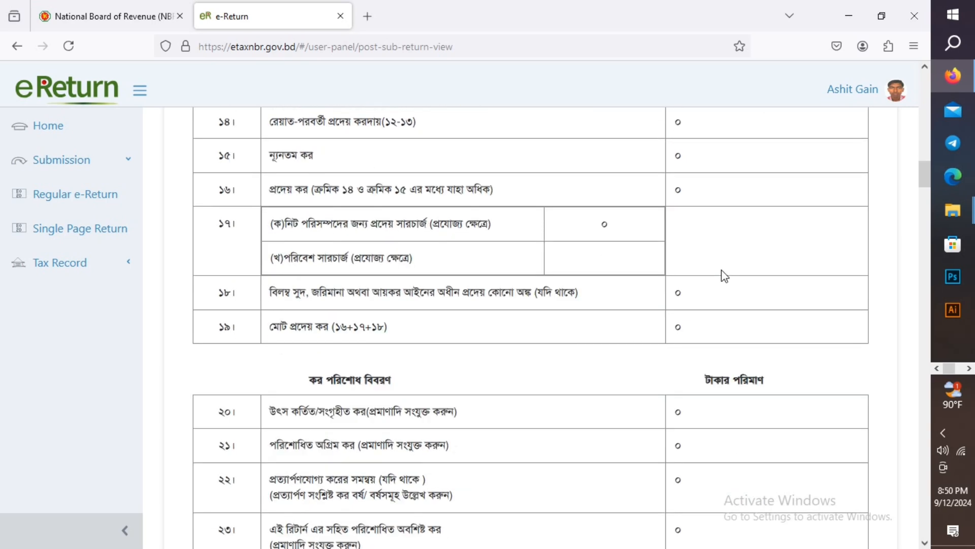
{"action": "scroll", "coordinate": [719, 261], "scroll_direction": "down", "scroll_amount": 3}
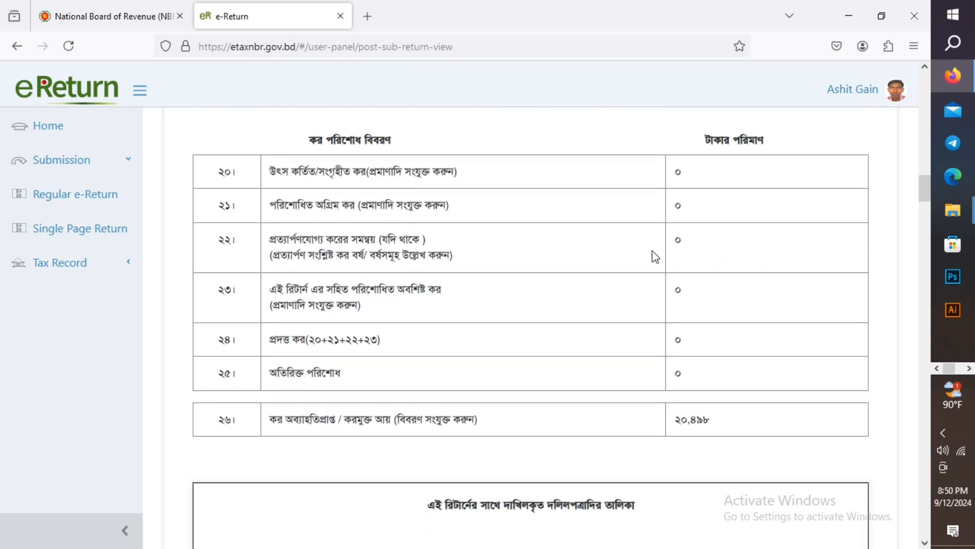
{"action": "scroll", "coordinate": [718, 294], "scroll_direction": "down", "scroll_amount": 2}
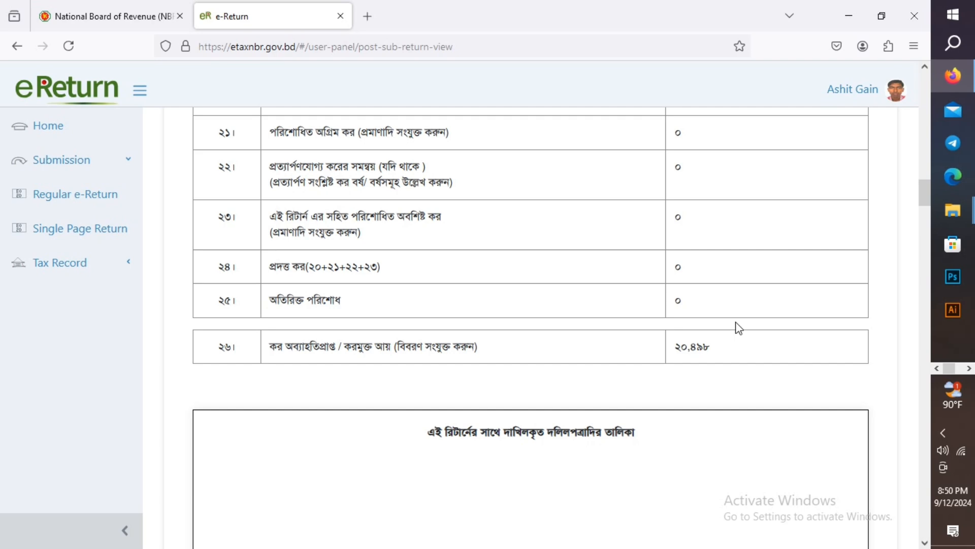
{"action": "scroll", "coordinate": [740, 328], "scroll_direction": "down", "scroll_amount": 6}
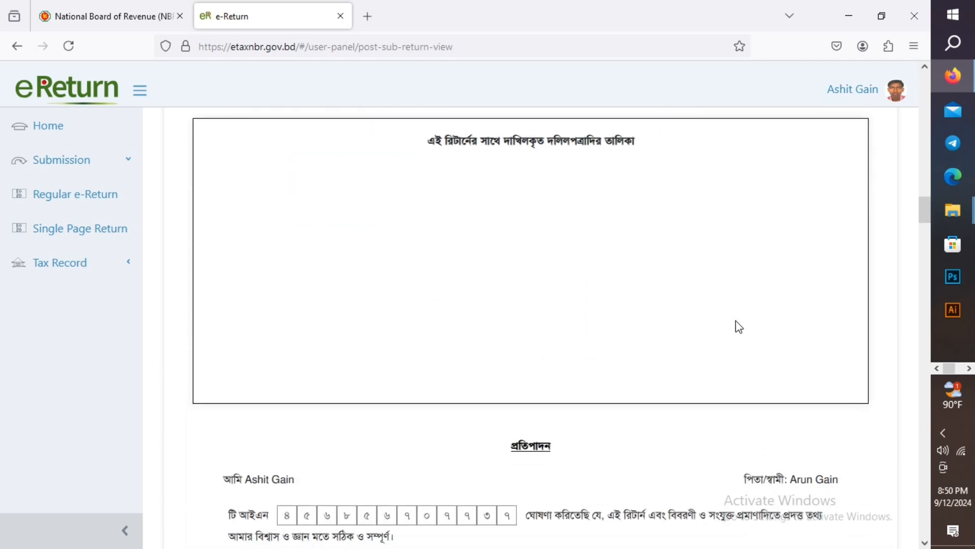
{"action": "scroll", "coordinate": [730, 320], "scroll_direction": "down", "scroll_amount": 3}
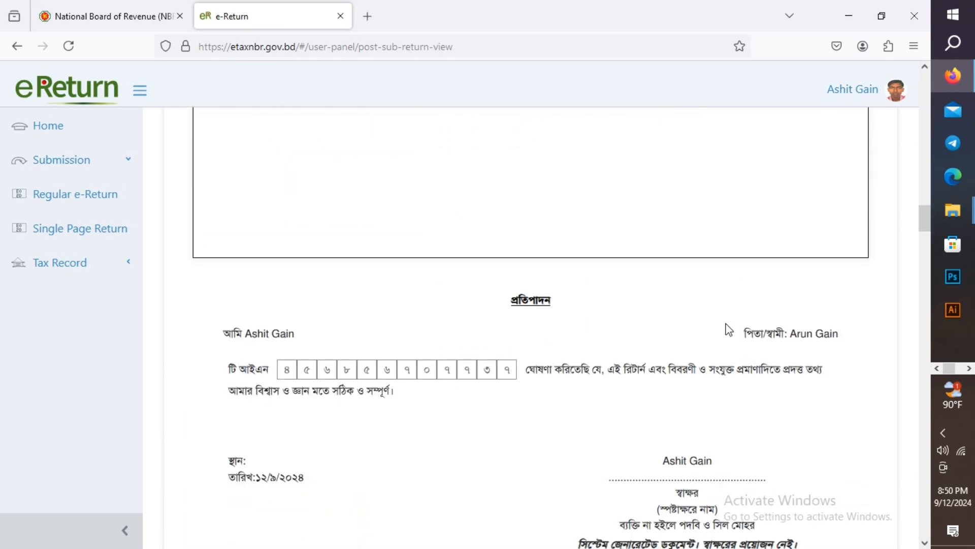
{"action": "scroll", "coordinate": [729, 331], "scroll_direction": "down", "scroll_amount": 2}
{"action": "scroll", "coordinate": [729, 329], "scroll_direction": "down", "scroll_amount": 3}
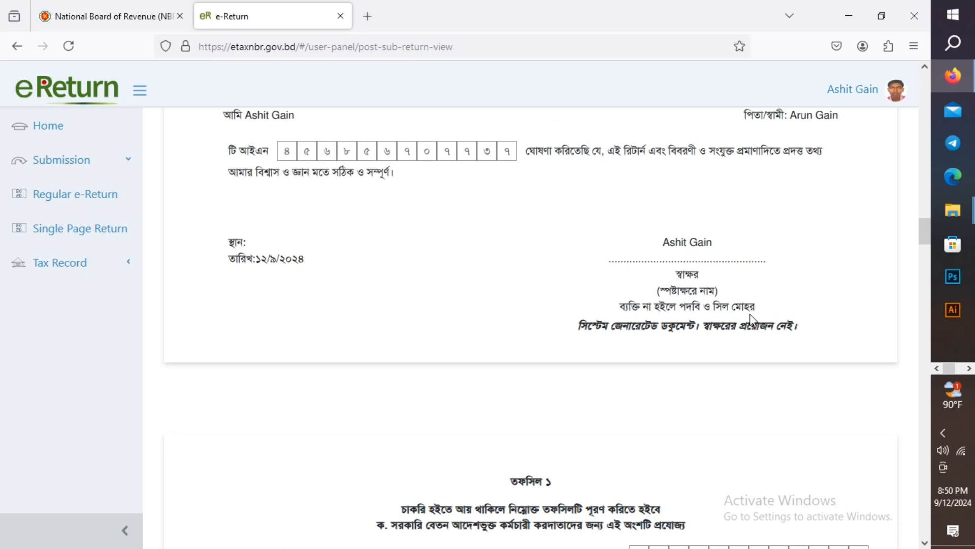
{"action": "scroll", "coordinate": [749, 317], "scroll_direction": "down", "scroll_amount": 7}
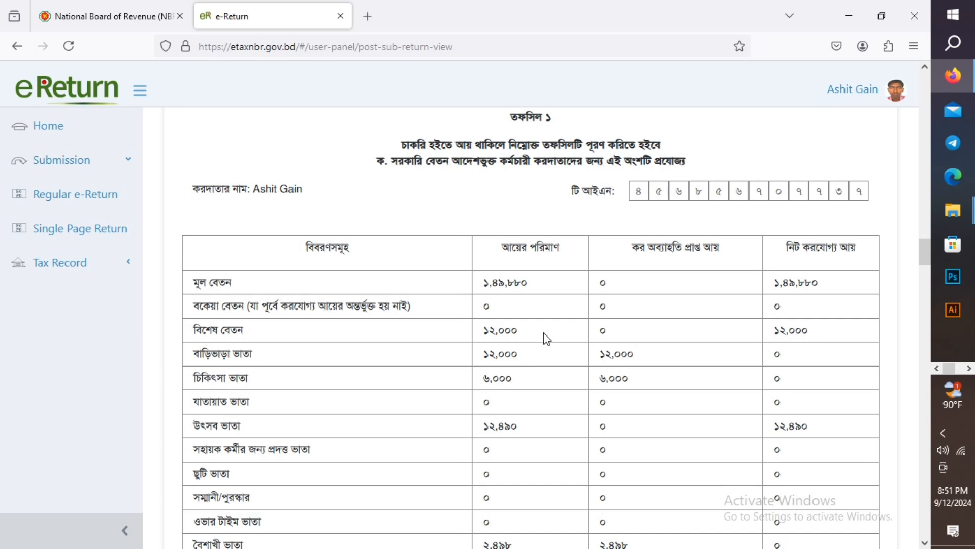
{"action": "scroll", "coordinate": [569, 344], "scroll_direction": "down", "scroll_amount": 2}
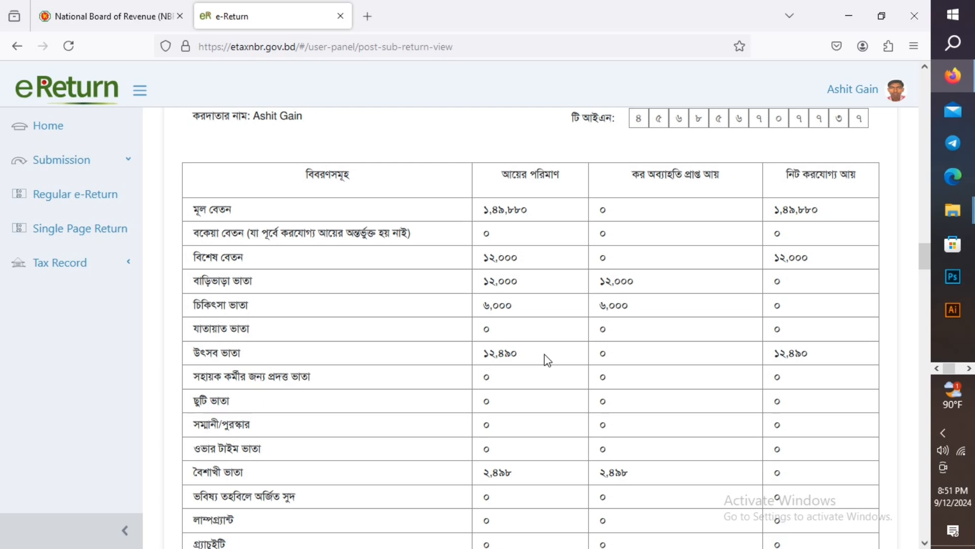
{"action": "scroll", "coordinate": [545, 357], "scroll_direction": "down", "scroll_amount": 4}
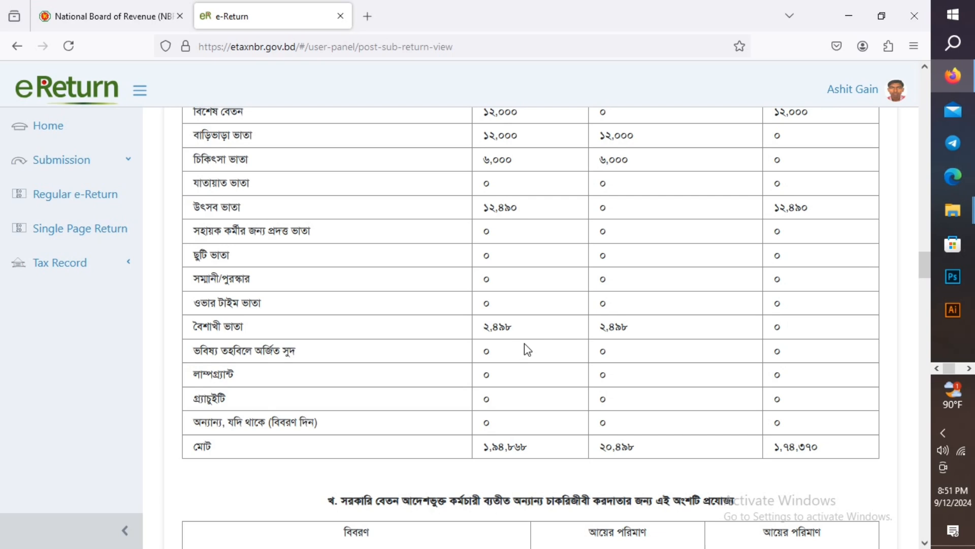
{"action": "scroll", "coordinate": [528, 350], "scroll_direction": "up", "scroll_amount": 2}
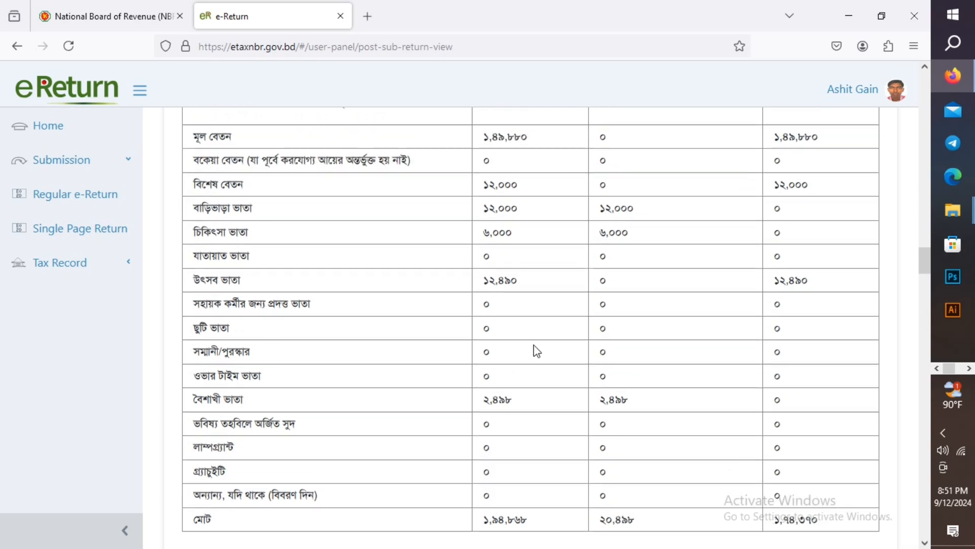
{"action": "scroll", "coordinate": [532, 348], "scroll_direction": "down", "scroll_amount": 4}
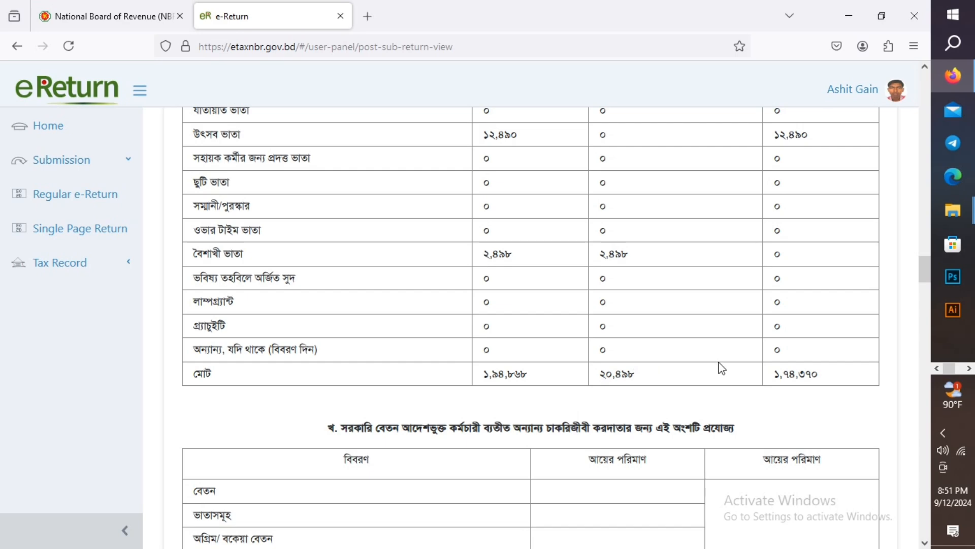
{"action": "scroll", "coordinate": [721, 367], "scroll_direction": "up", "scroll_amount": 8}
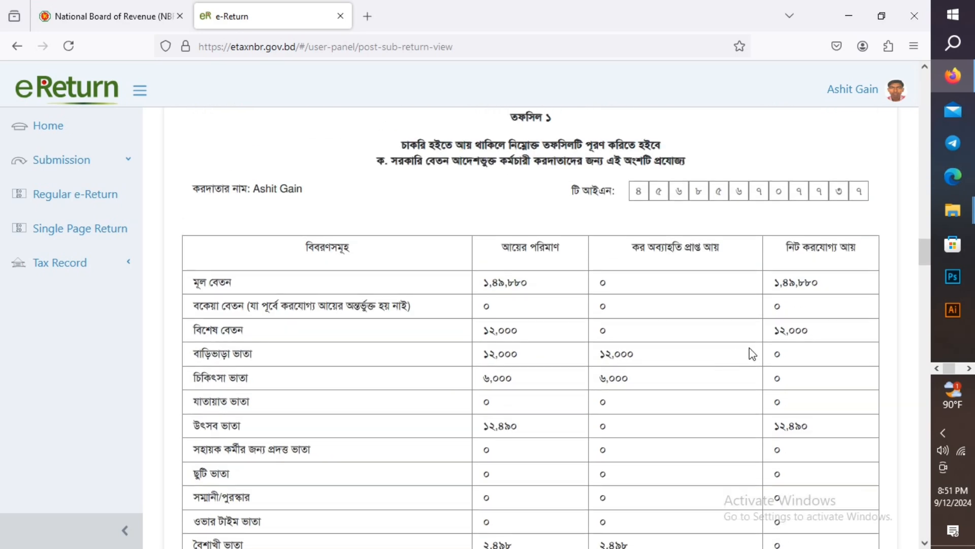
{"action": "scroll", "coordinate": [751, 351], "scroll_direction": "down", "scroll_amount": 4}
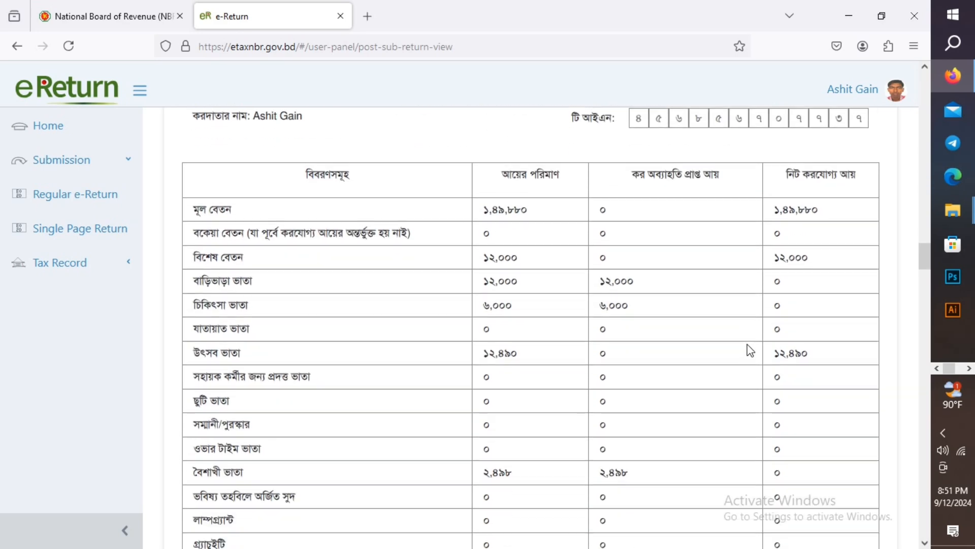
{"action": "scroll", "coordinate": [751, 350], "scroll_direction": "down", "scroll_amount": 4}
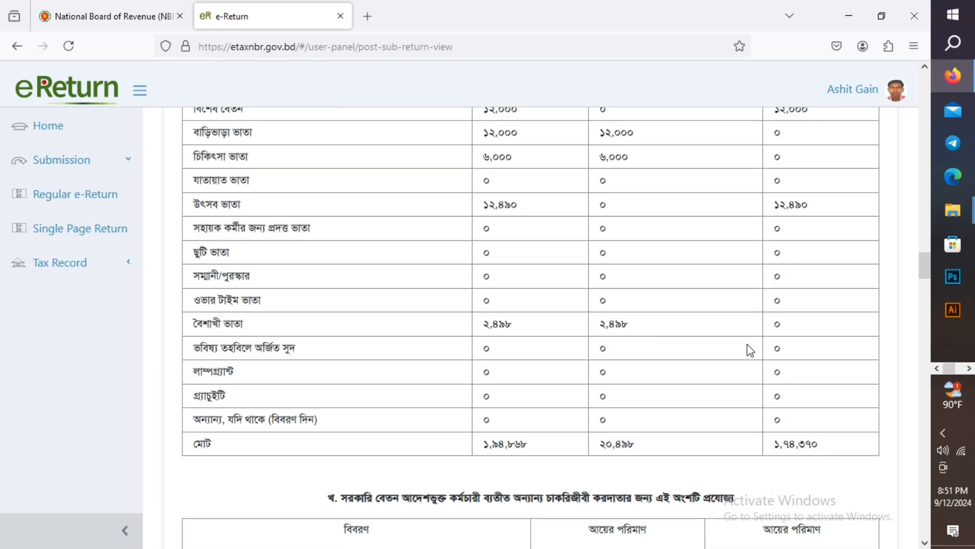
{"action": "scroll", "coordinate": [751, 350], "scroll_direction": "down", "scroll_amount": 8}
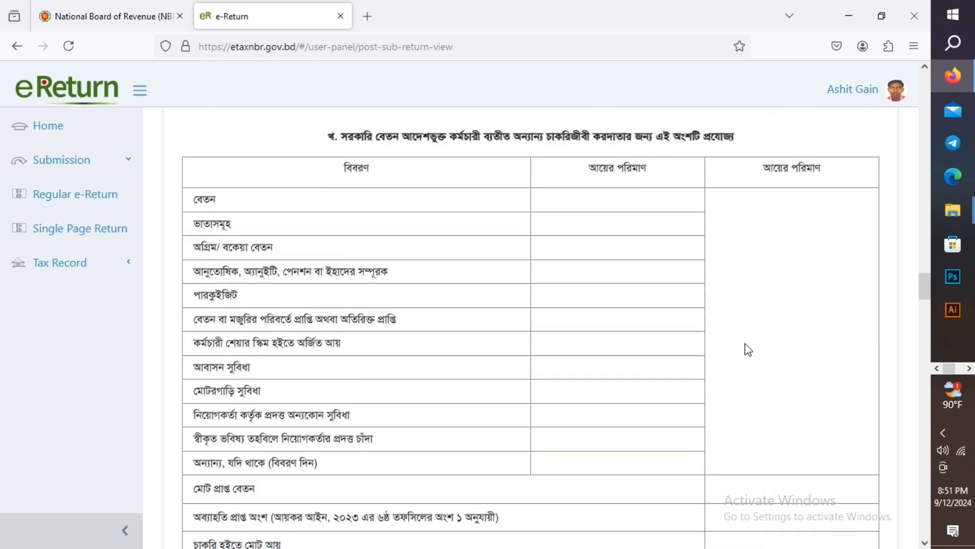
{"action": "scroll", "coordinate": [749, 350], "scroll_direction": "down", "scroll_amount": 4}
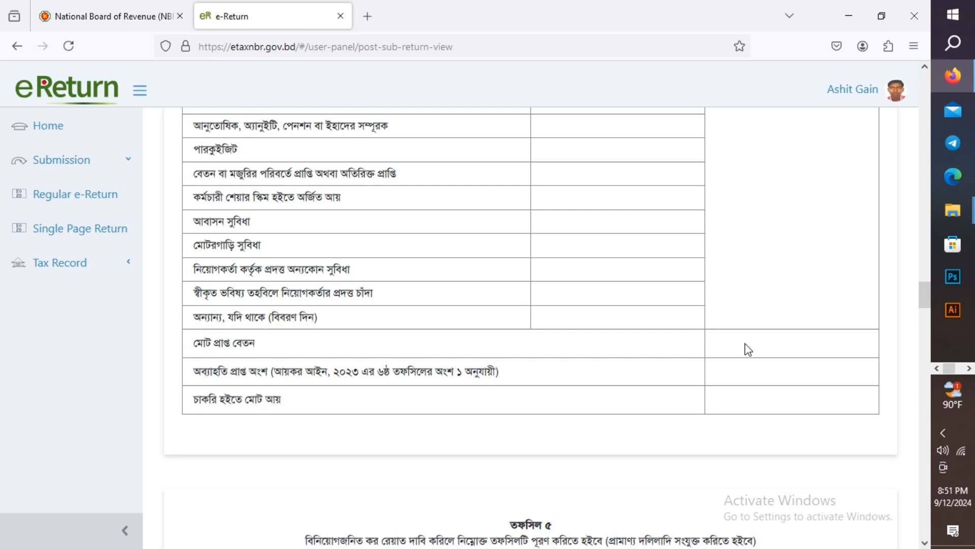
{"action": "scroll", "coordinate": [749, 349], "scroll_direction": "down", "scroll_amount": 10}
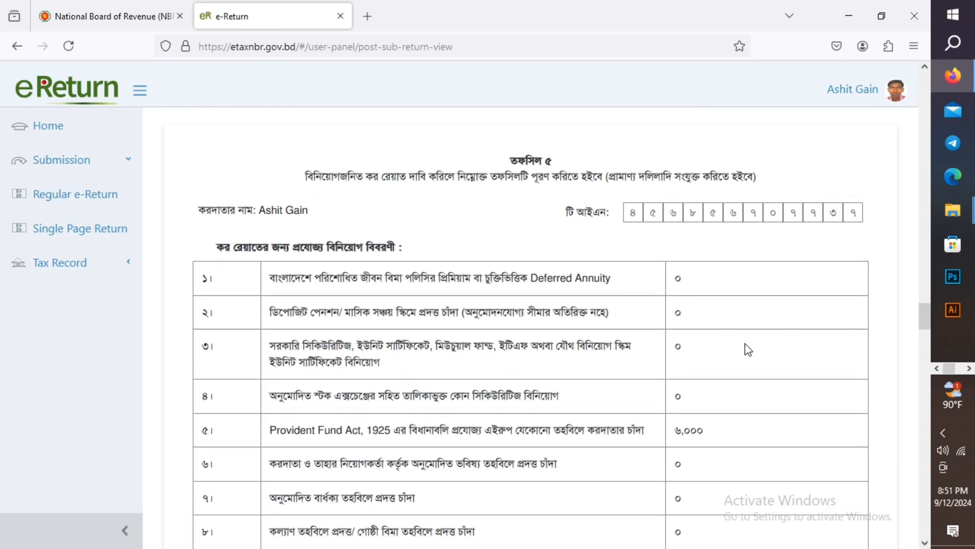
{"action": "scroll", "coordinate": [749, 350], "scroll_direction": "down", "scroll_amount": 2}
{"action": "scroll", "coordinate": [749, 349], "scroll_direction": "down", "scroll_amount": 2}
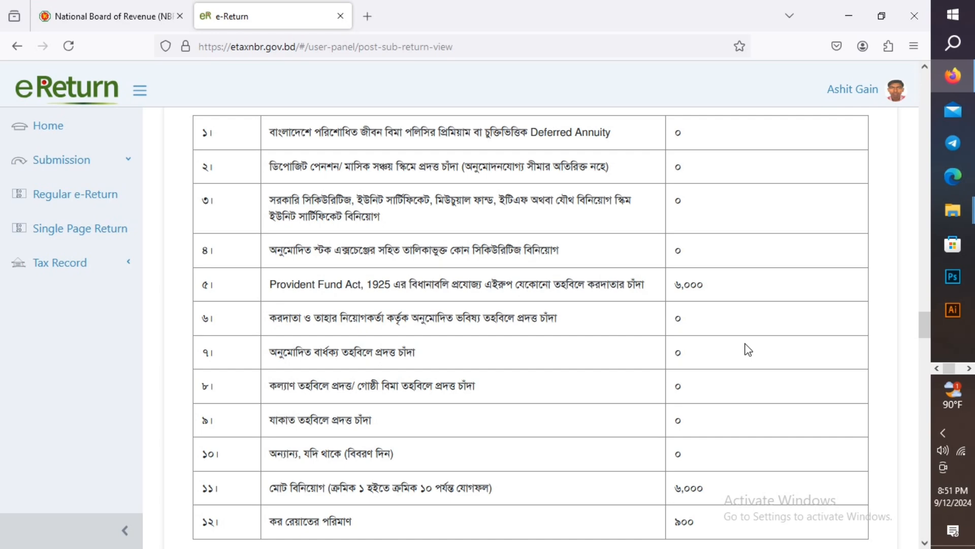
{"action": "scroll", "coordinate": [748, 349], "scroll_direction": "down", "scroll_amount": 2}
{"action": "scroll", "coordinate": [749, 350], "scroll_direction": "down", "scroll_amount": 2}
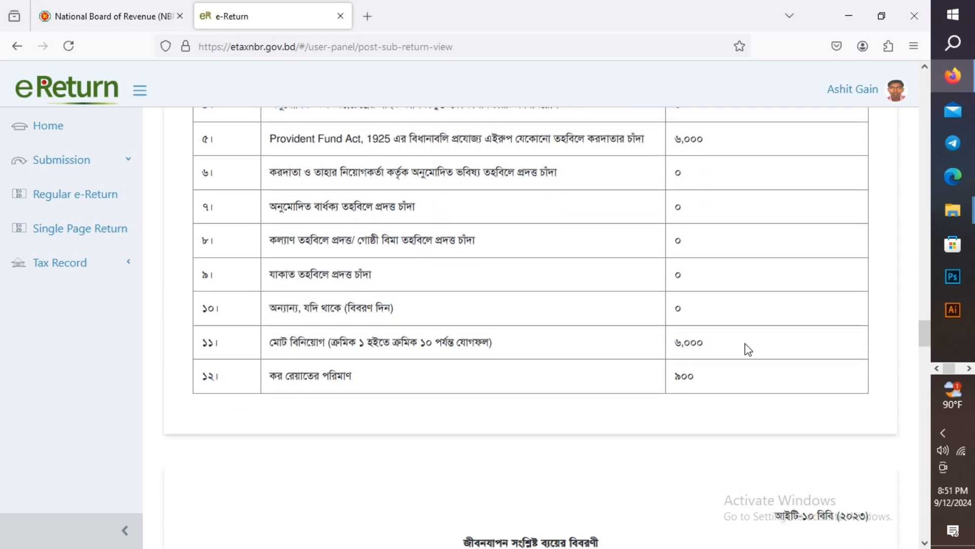
{"action": "scroll", "coordinate": [749, 349], "scroll_direction": "down", "scroll_amount": 4}
{"action": "scroll", "coordinate": [749, 349], "scroll_direction": "down", "scroll_amount": 10}
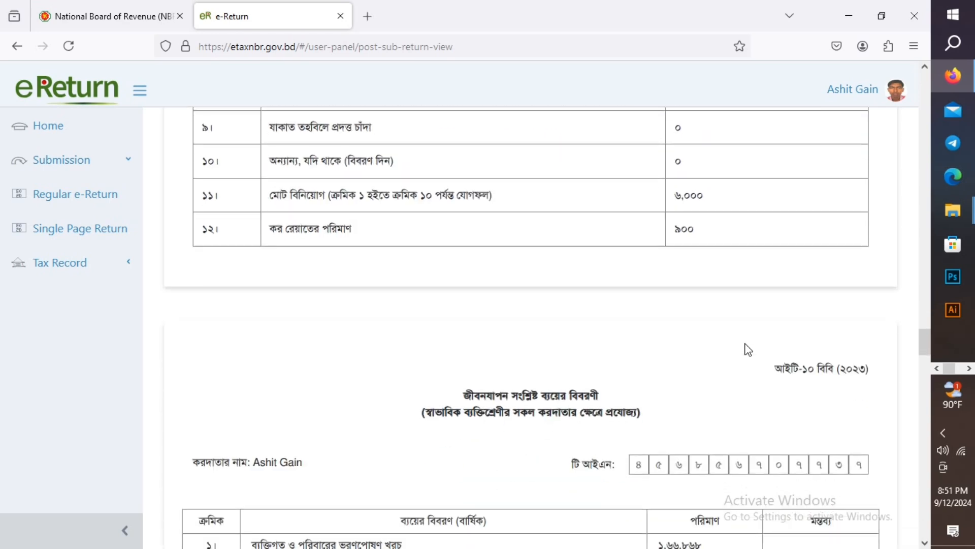
{"action": "scroll", "coordinate": [749, 350], "scroll_direction": "down", "scroll_amount": 2}
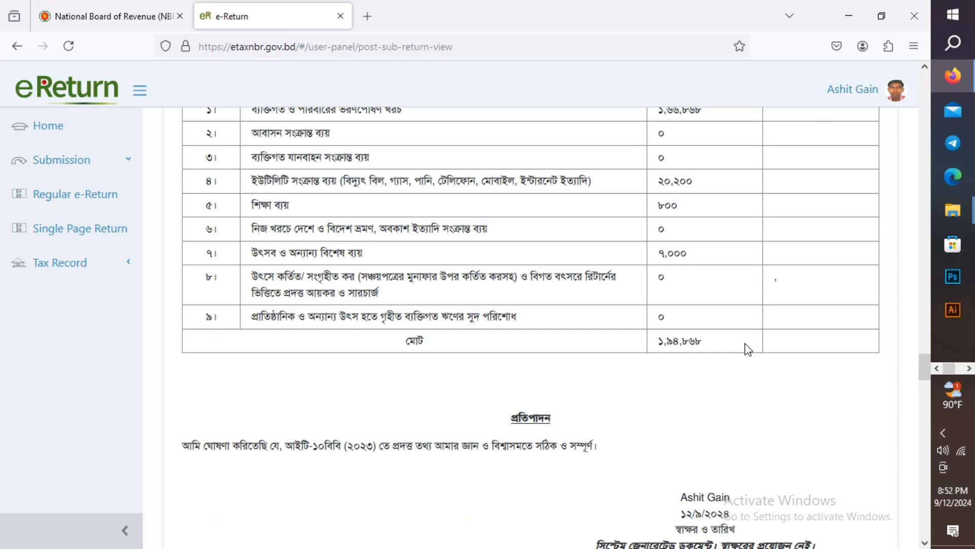
{"action": "scroll", "coordinate": [749, 349], "scroll_direction": "down", "scroll_amount": 4}
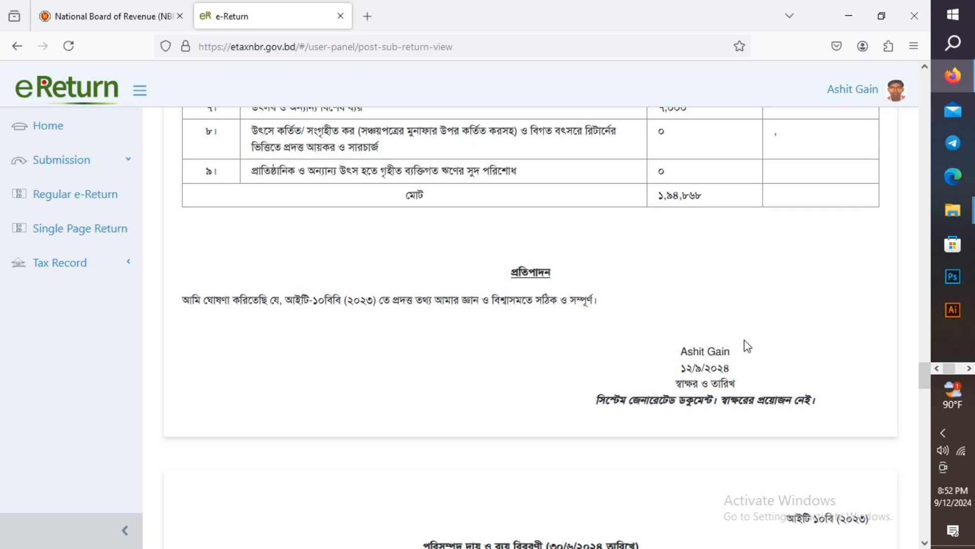
{"action": "scroll", "coordinate": [744, 344], "scroll_direction": "down", "scroll_amount": 3}
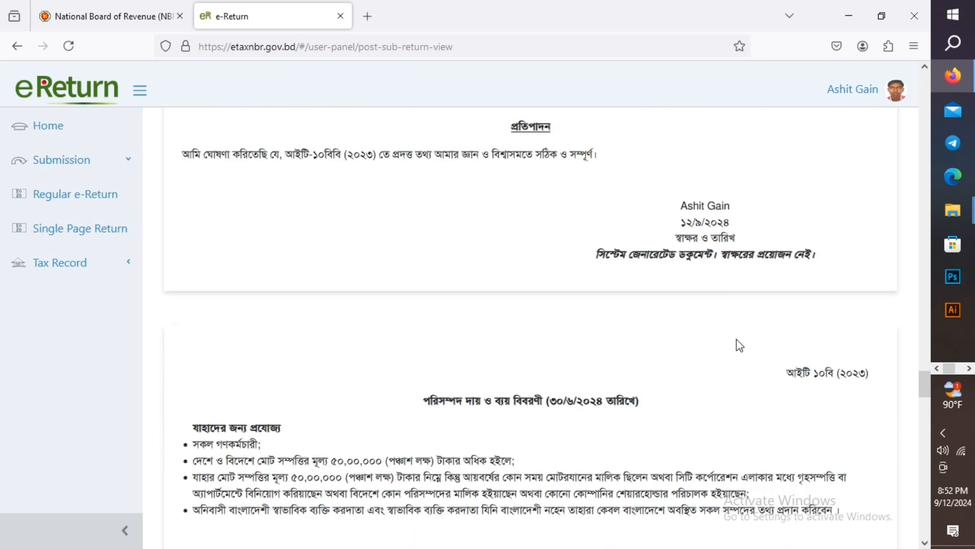
{"action": "scroll", "coordinate": [739, 341], "scroll_direction": "down", "scroll_amount": 3}
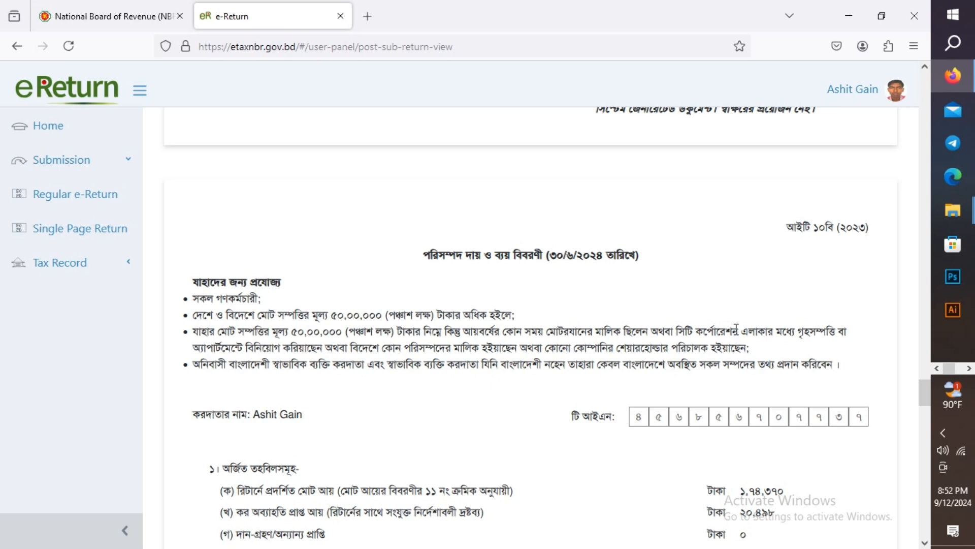
{"action": "scroll", "coordinate": [739, 327], "scroll_direction": "down", "scroll_amount": 3}
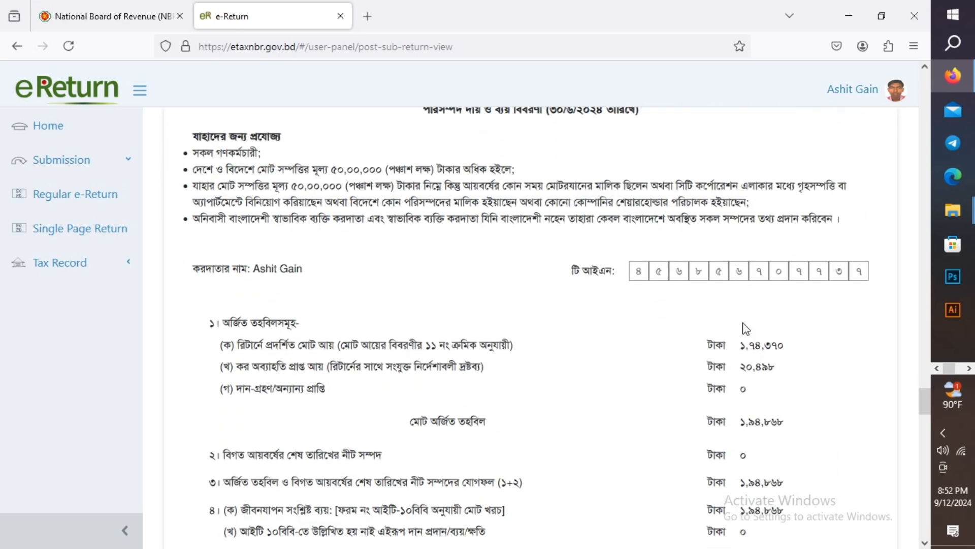
{"action": "scroll", "coordinate": [744, 330], "scroll_direction": "down", "scroll_amount": 2}
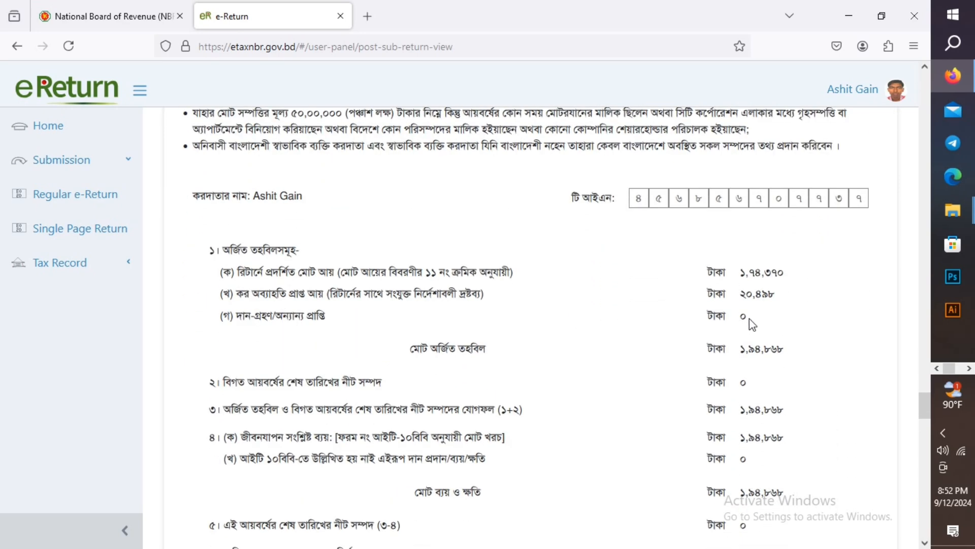
{"action": "scroll", "coordinate": [747, 329], "scroll_direction": "down", "scroll_amount": 2}
{"action": "scroll", "coordinate": [743, 310], "scroll_direction": "down", "scroll_amount": 2}
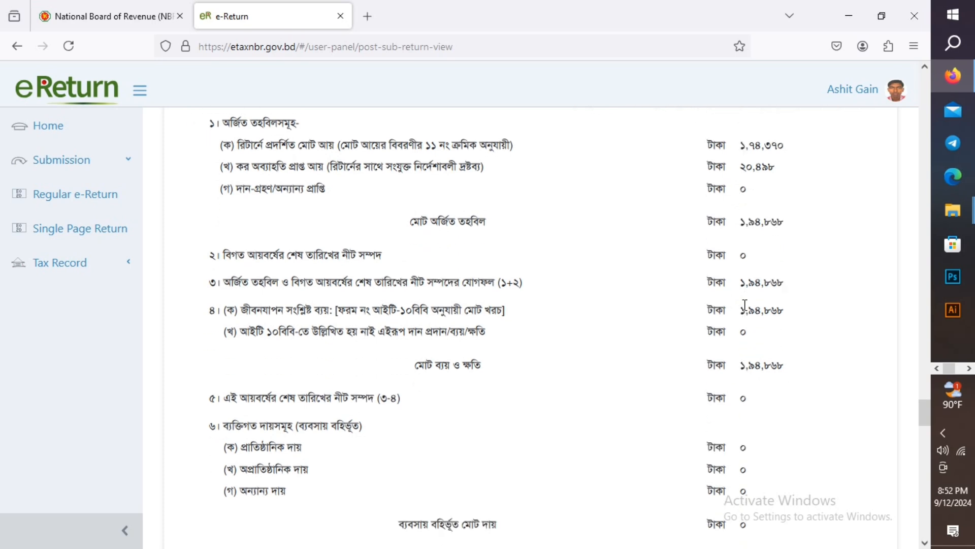
{"action": "scroll", "coordinate": [742, 309], "scroll_direction": "down", "scroll_amount": 2}
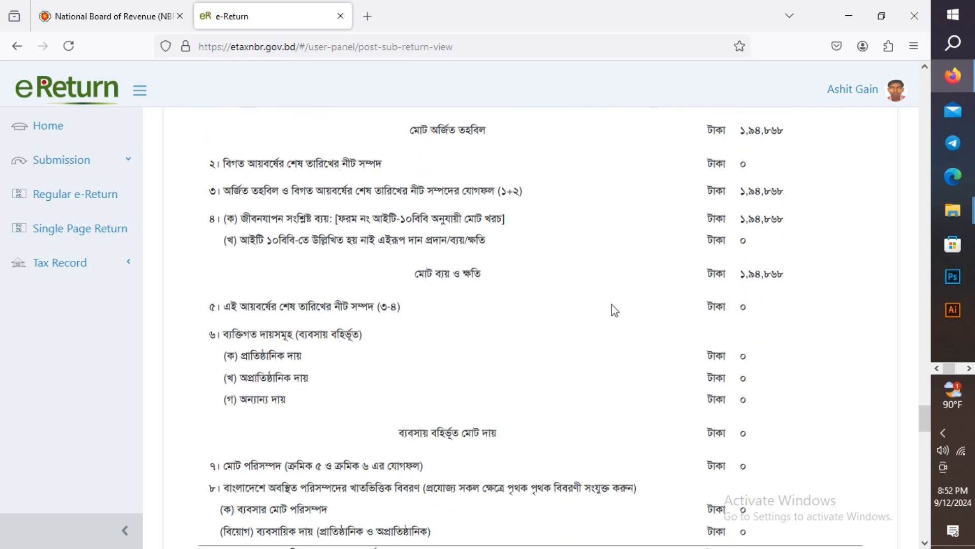
{"action": "scroll", "coordinate": [776, 285], "scroll_direction": "down", "scroll_amount": 2}
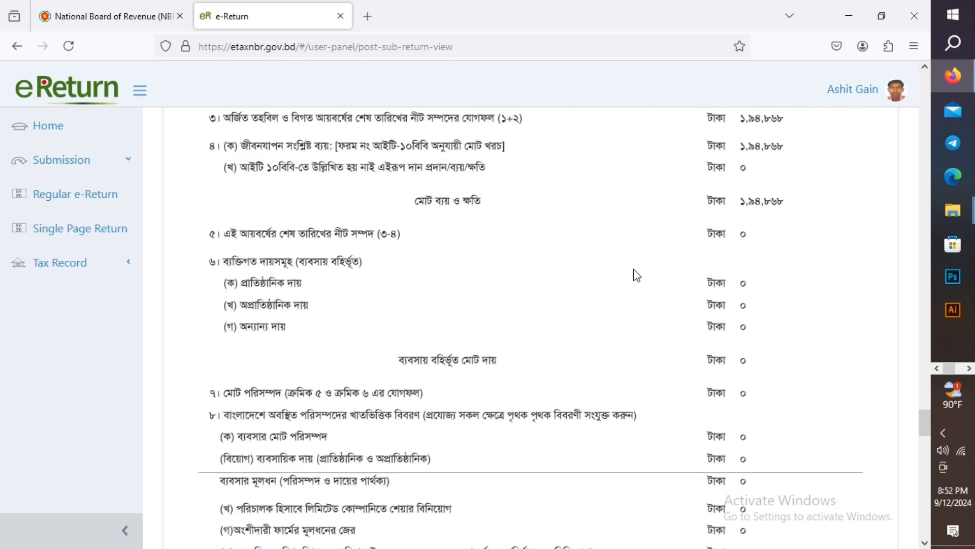
{"action": "scroll", "coordinate": [760, 280], "scroll_direction": "down", "scroll_amount": 4}
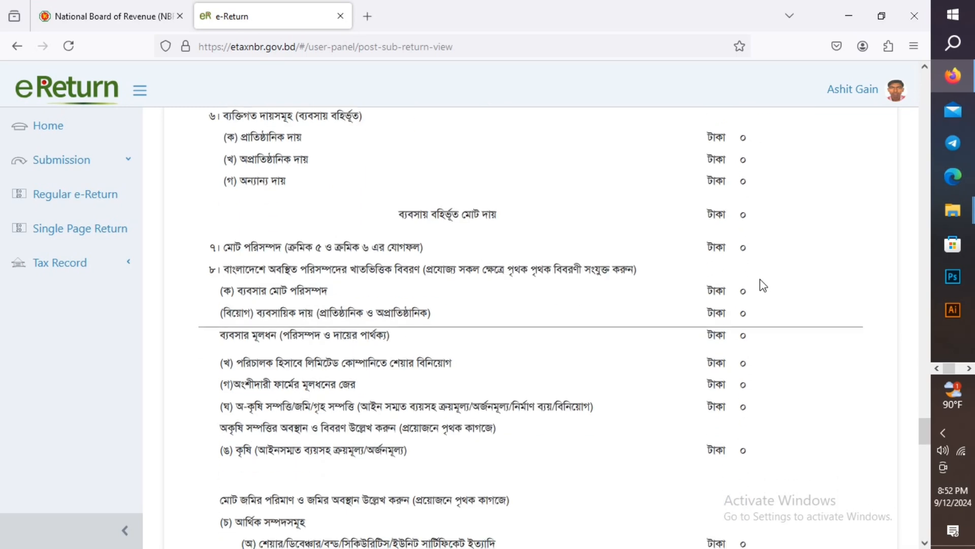
{"action": "scroll", "coordinate": [761, 281], "scroll_direction": "down", "scroll_amount": 10}
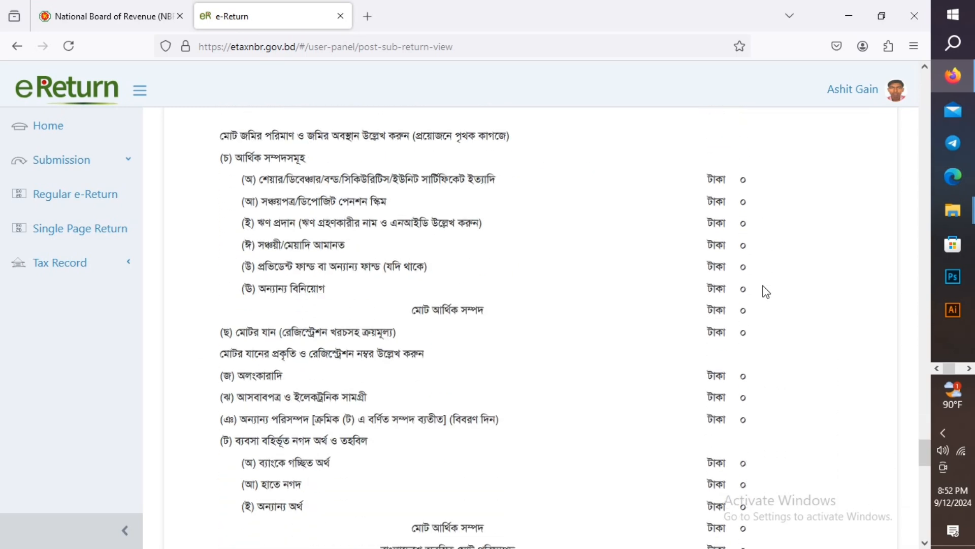
{"action": "scroll", "coordinate": [766, 292], "scroll_direction": "down", "scroll_amount": 6}
{"action": "scroll", "coordinate": [765, 290], "scroll_direction": "down", "scroll_amount": 2}
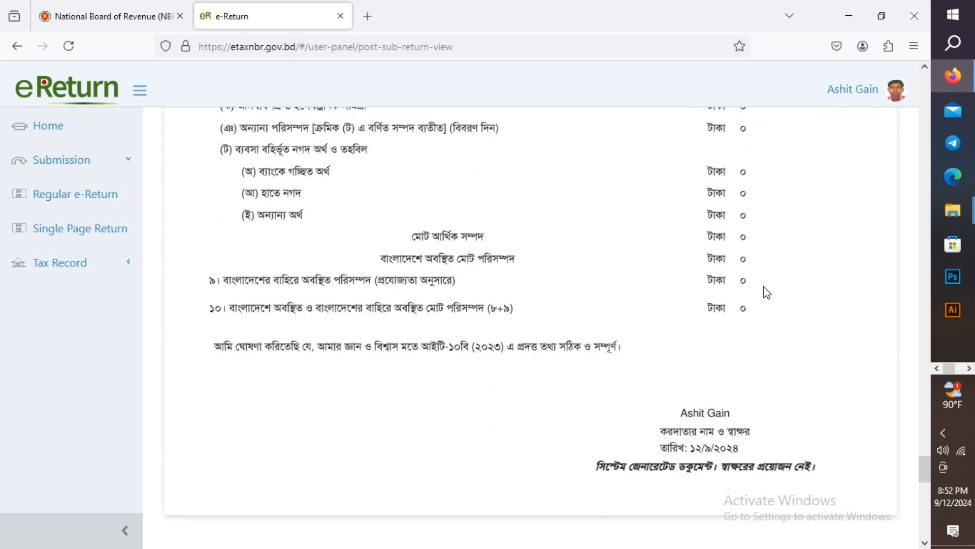
{"action": "scroll", "coordinate": [767, 292], "scroll_direction": "down", "scroll_amount": 2}
{"action": "scroll", "coordinate": [768, 295], "scroll_direction": "down", "scroll_amount": 8}
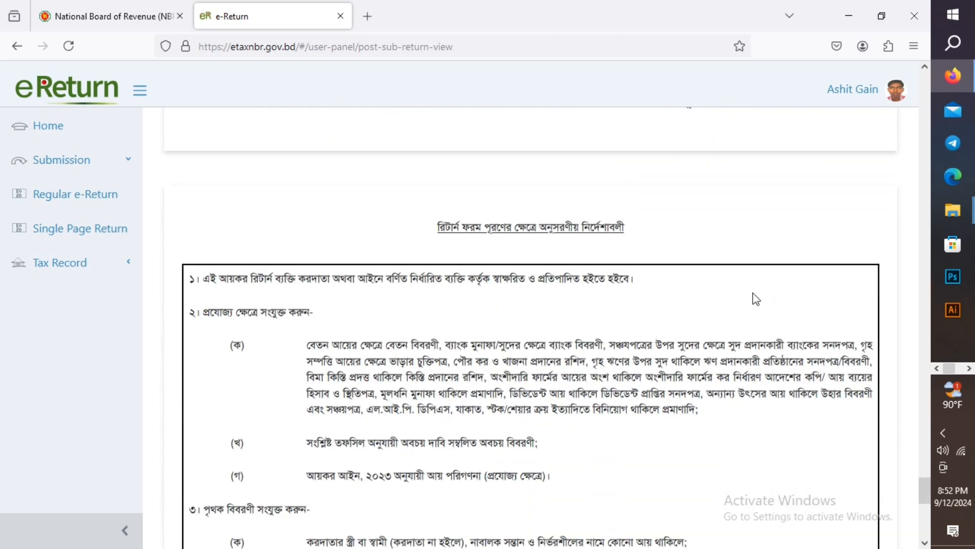
{"action": "scroll", "coordinate": [756, 299], "scroll_direction": "down", "scroll_amount": 8}
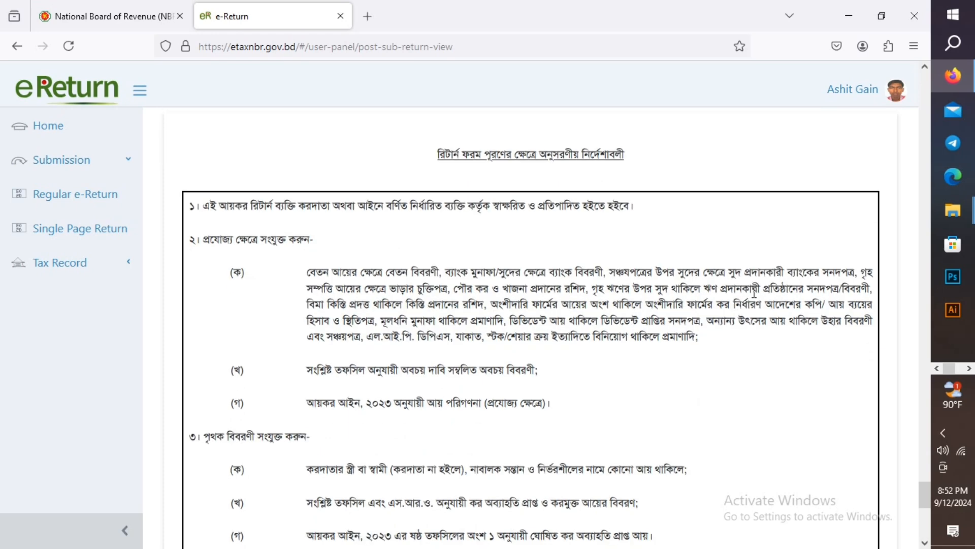
{"action": "scroll", "coordinate": [757, 298], "scroll_direction": "down", "scroll_amount": 7}
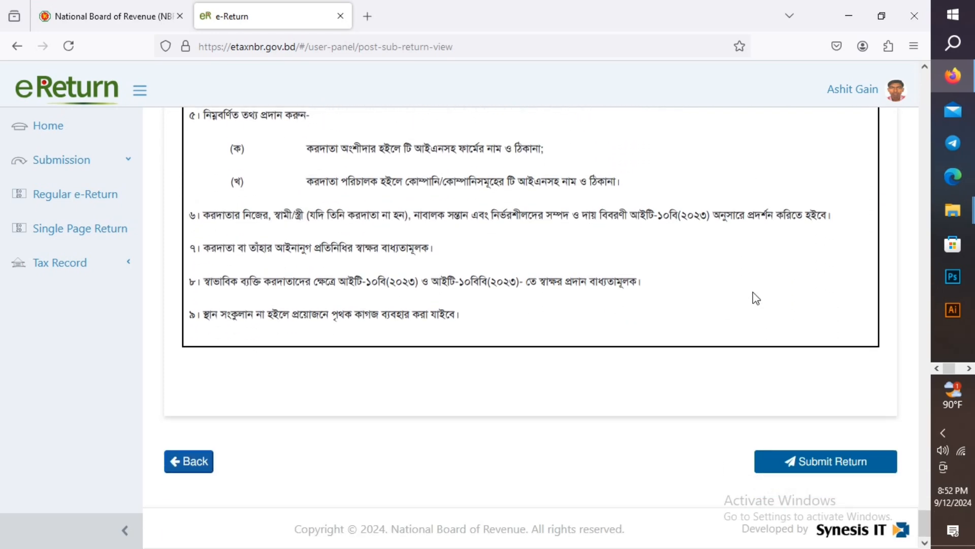
{"action": "scroll", "coordinate": [756, 298], "scroll_direction": "up", "scroll_amount": 2}
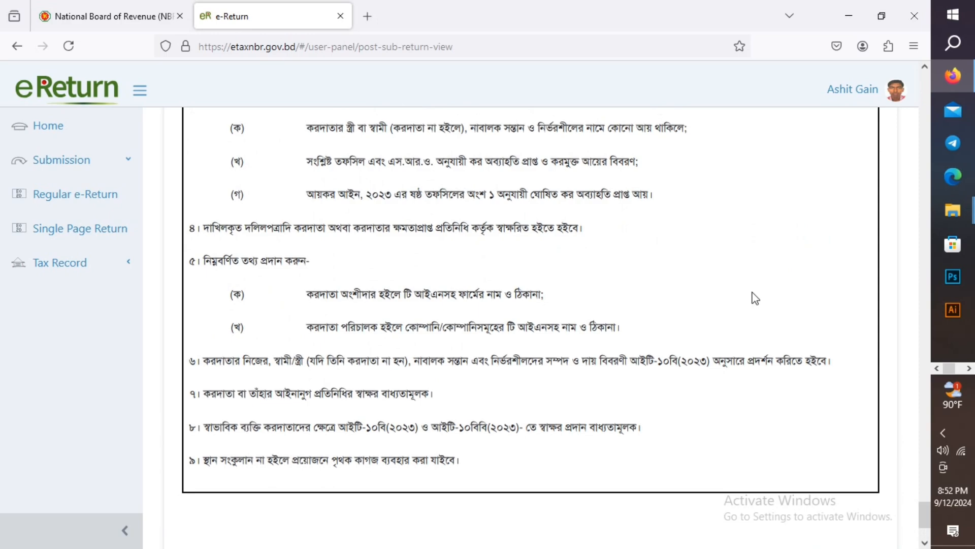
{"action": "scroll", "coordinate": [756, 298], "scroll_direction": "up", "scroll_amount": 6}
{"action": "scroll", "coordinate": [756, 298], "scroll_direction": "up", "scroll_amount": 10}
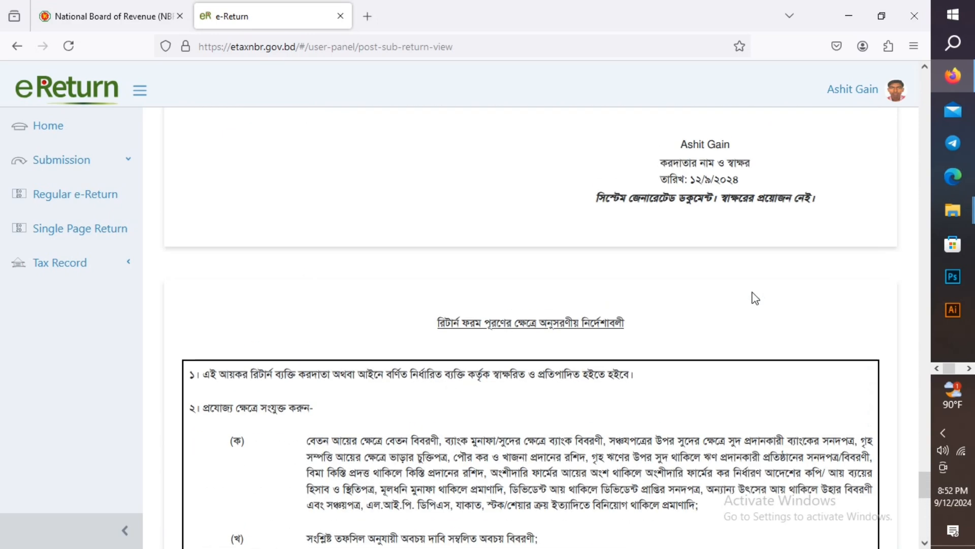
{"action": "scroll", "coordinate": [756, 299], "scroll_direction": "up", "scroll_amount": 11}
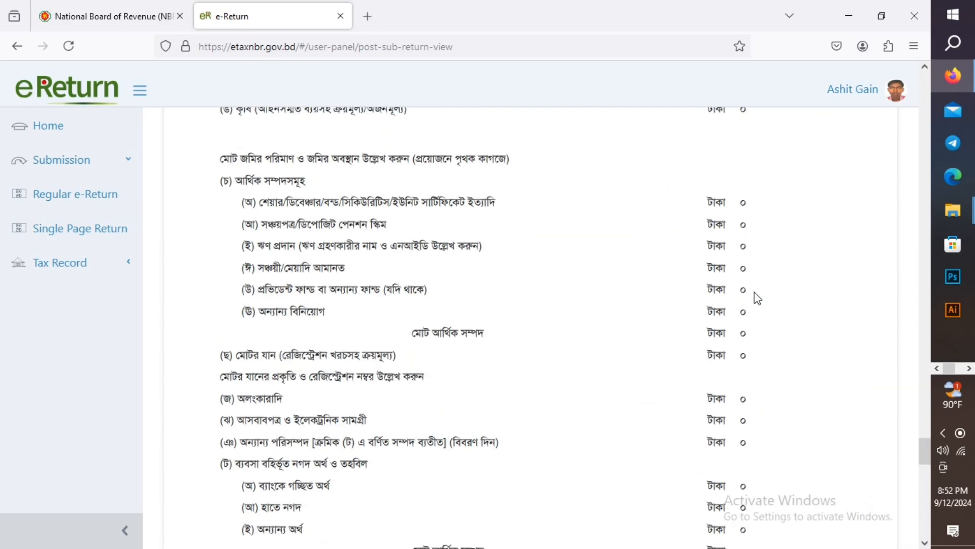
{"action": "scroll", "coordinate": [756, 298], "scroll_direction": "up", "scroll_amount": 20}
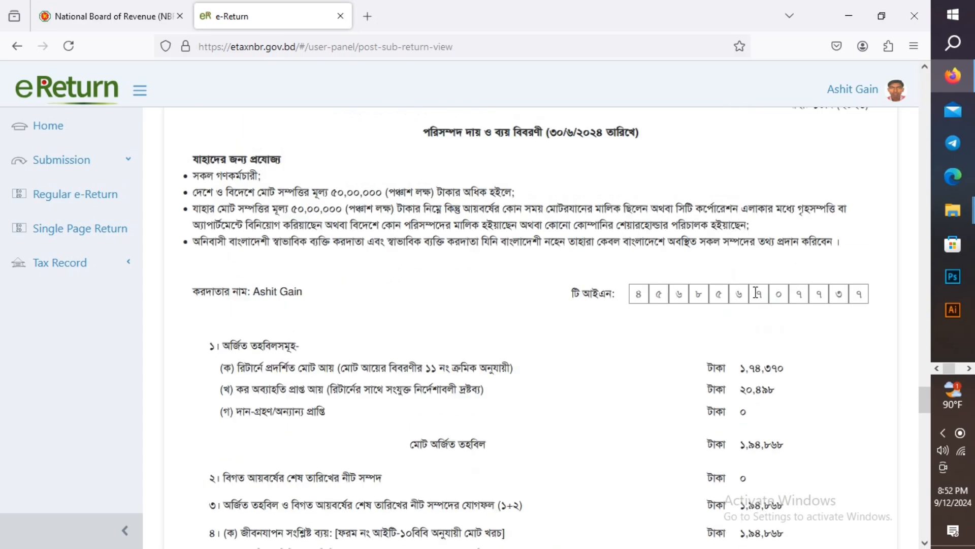
{"action": "scroll", "coordinate": [756, 299], "scroll_direction": "up", "scroll_amount": 20}
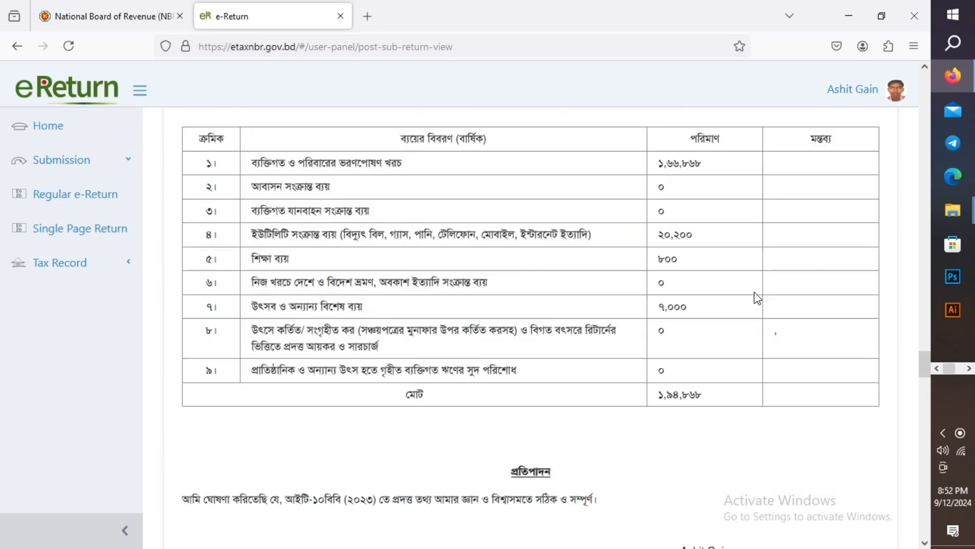
{"action": "scroll", "coordinate": [756, 298], "scroll_direction": "up", "scroll_amount": 20}
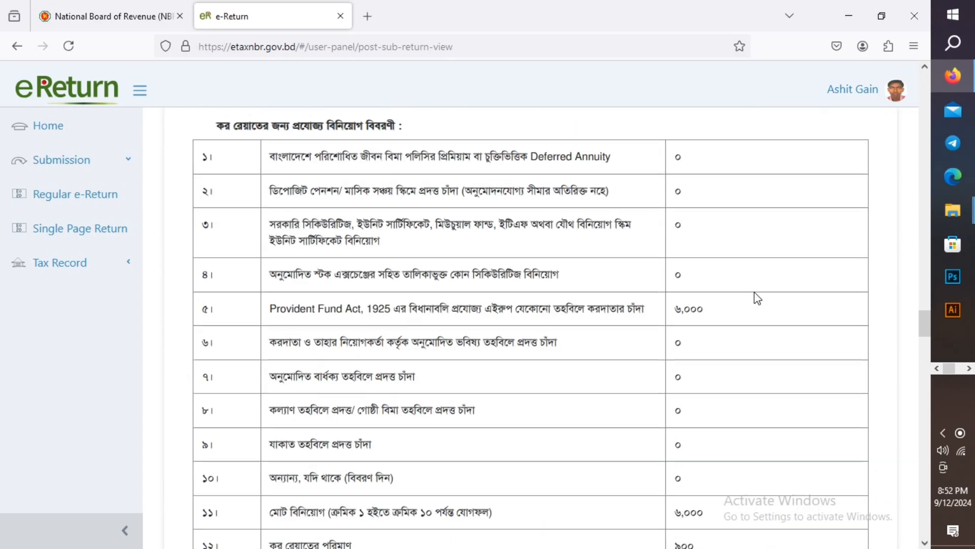
{"action": "scroll", "coordinate": [756, 298], "scroll_direction": "up", "scroll_amount": 20}
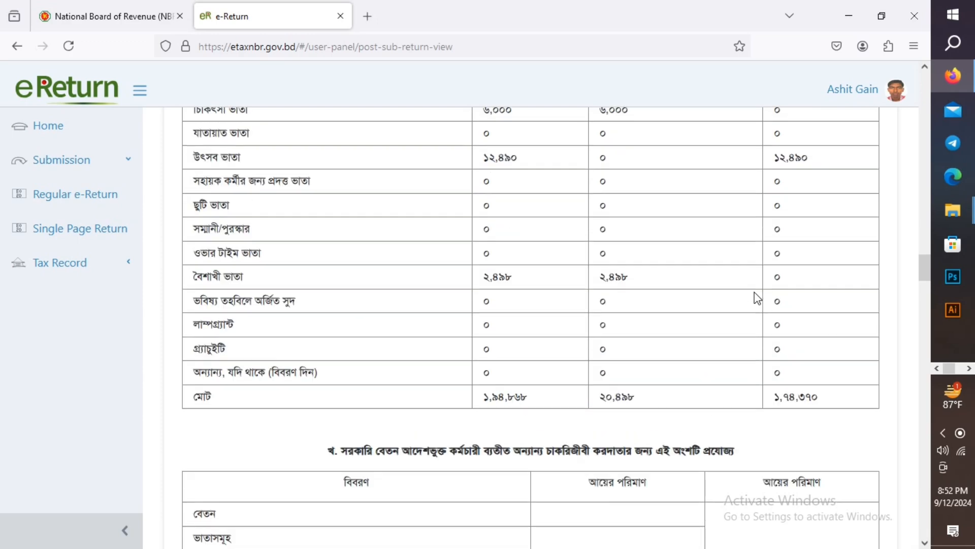
{"action": "scroll", "coordinate": [758, 299], "scroll_direction": "up", "scroll_amount": 20}
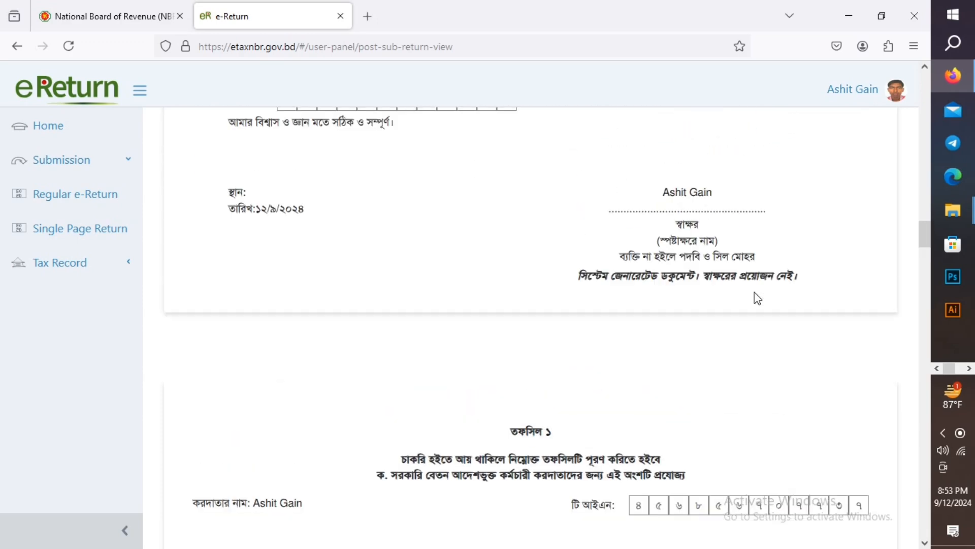
{"action": "scroll", "coordinate": [758, 298], "scroll_direction": "up", "scroll_amount": 20}
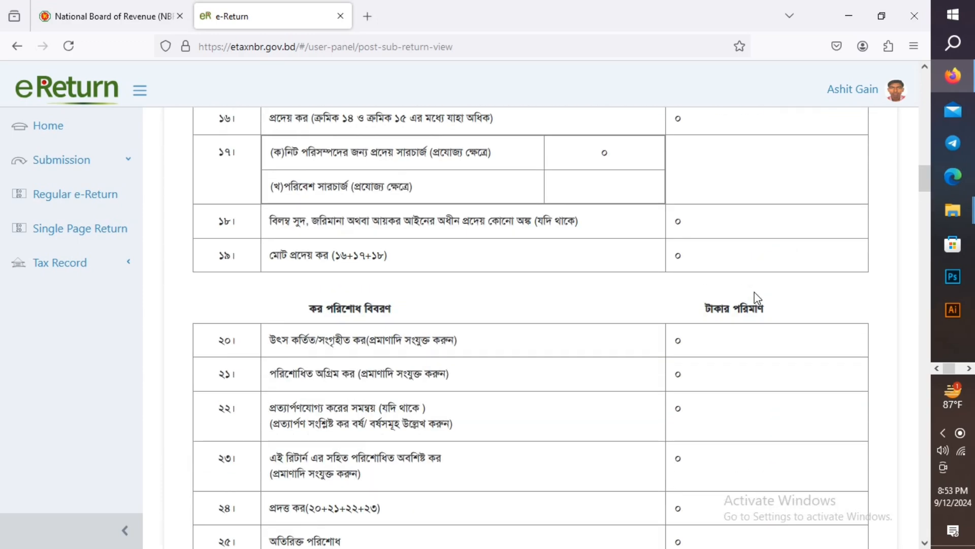
{"action": "scroll", "coordinate": [758, 299], "scroll_direction": "up", "scroll_amount": 15}
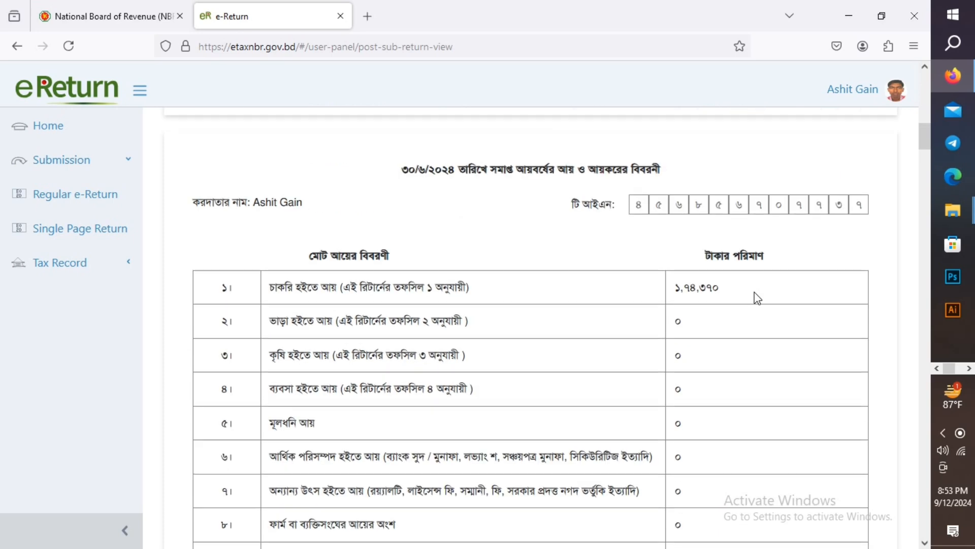
{"action": "scroll", "coordinate": [758, 298], "scroll_direction": "up", "scroll_amount": 3}
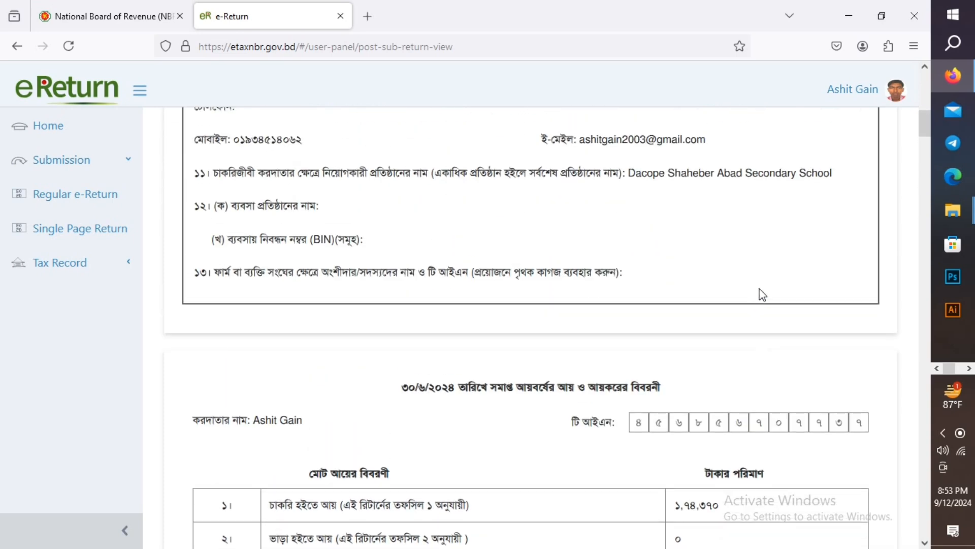
{"action": "scroll", "coordinate": [762, 293], "scroll_direction": "up", "scroll_amount": 12}
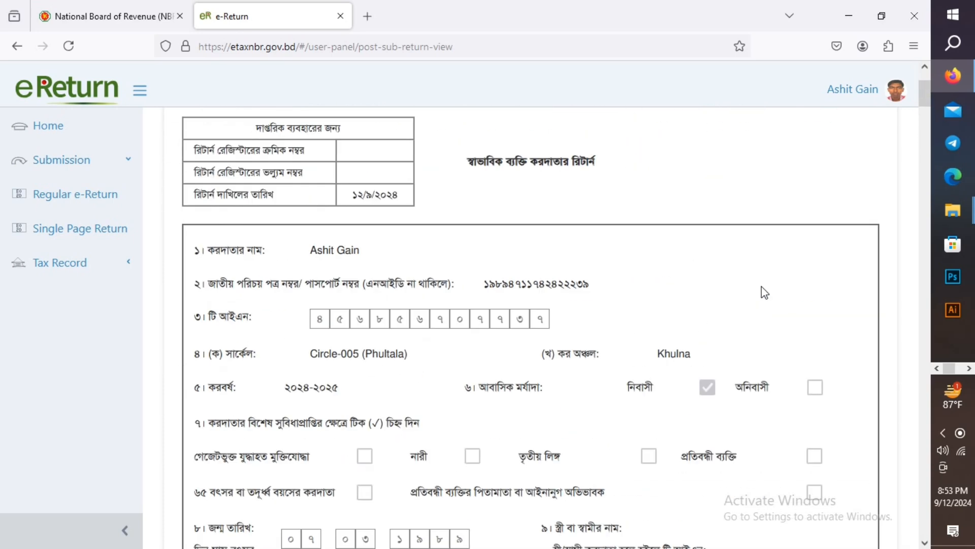
{"action": "scroll", "coordinate": [764, 289], "scroll_direction": "down", "scroll_amount": 20}
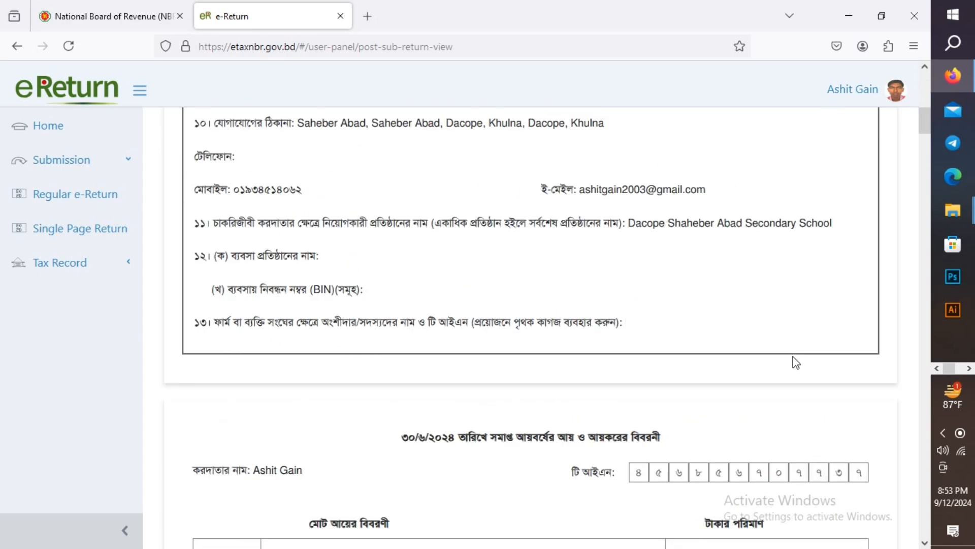
{"action": "scroll", "coordinate": [798, 359], "scroll_direction": "down", "scroll_amount": 20}
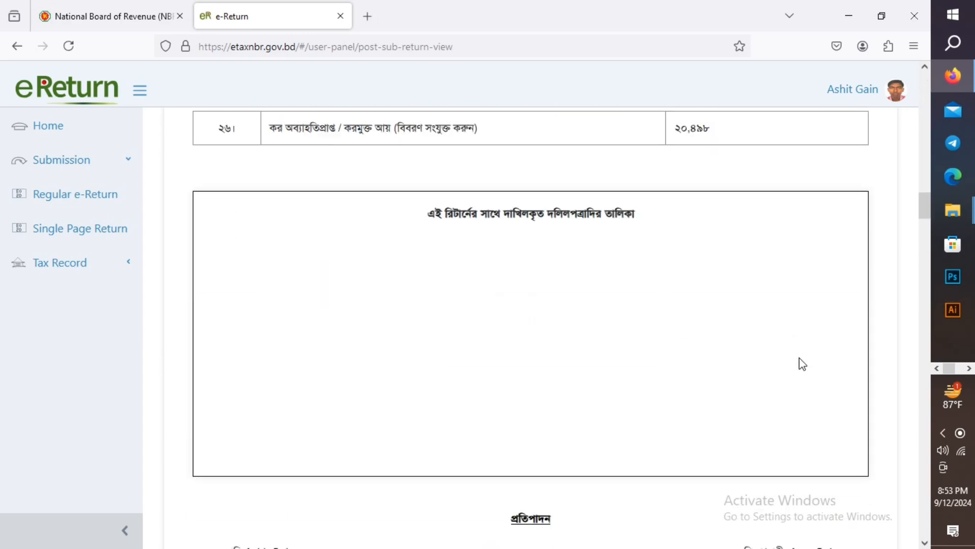
{"action": "scroll", "coordinate": [799, 358], "scroll_direction": "down", "scroll_amount": 20}
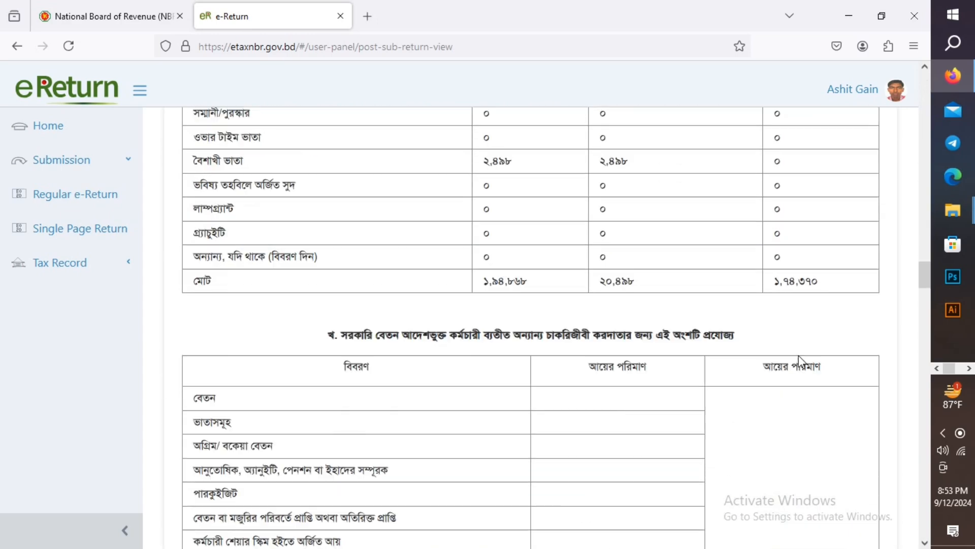
{"action": "scroll", "coordinate": [799, 362], "scroll_direction": "down", "scroll_amount": 20}
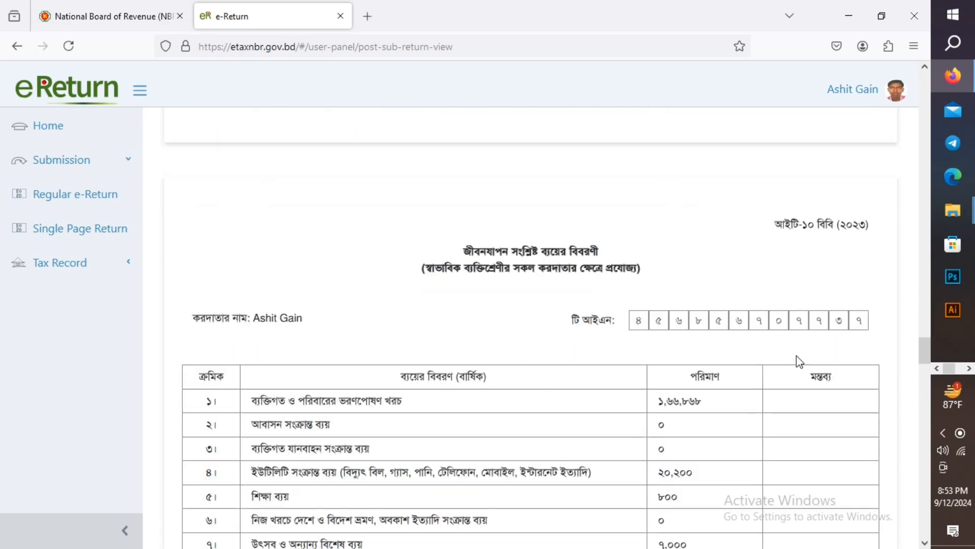
{"action": "scroll", "coordinate": [800, 361], "scroll_direction": "down", "scroll_amount": 20}
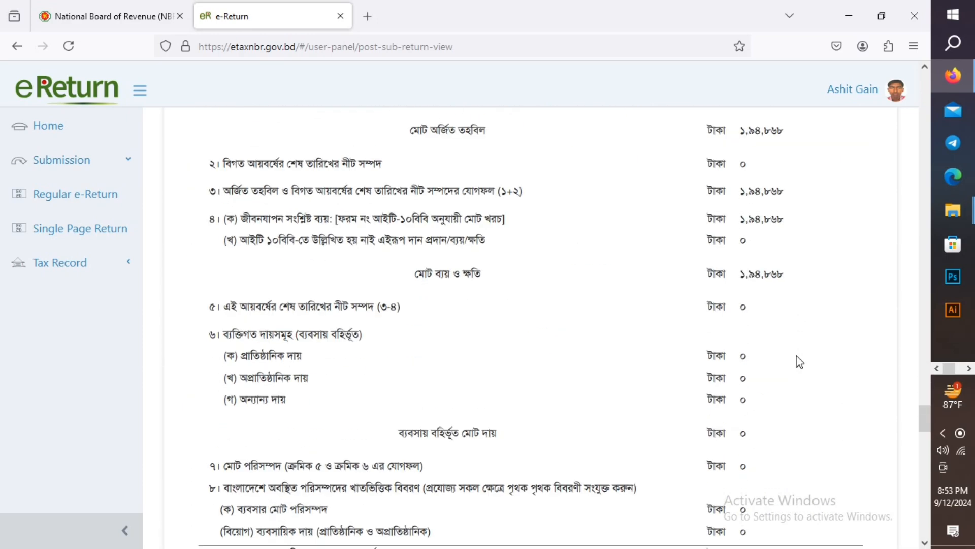
{"action": "scroll", "coordinate": [799, 361], "scroll_direction": "down", "scroll_amount": 20}
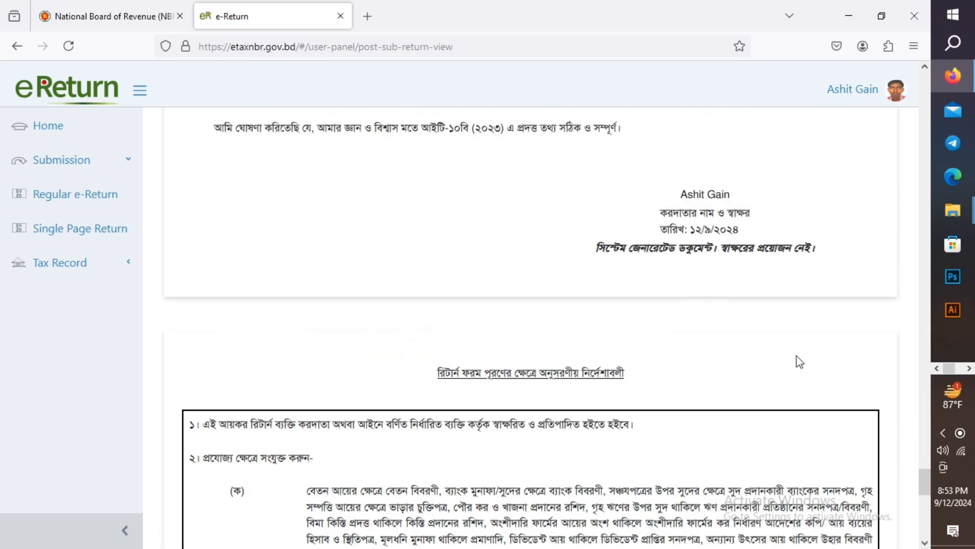
{"action": "scroll", "coordinate": [799, 361], "scroll_direction": "down", "scroll_amount": 3}
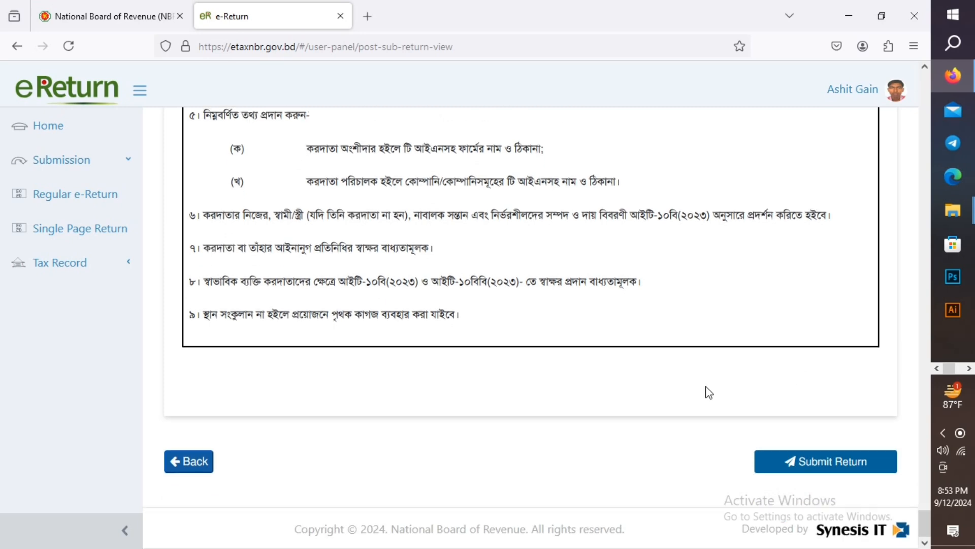
- Submit the 2024-2025 return and confirm Yes in the submission warning
{"action": "left_click", "coordinate": [808, 463]}
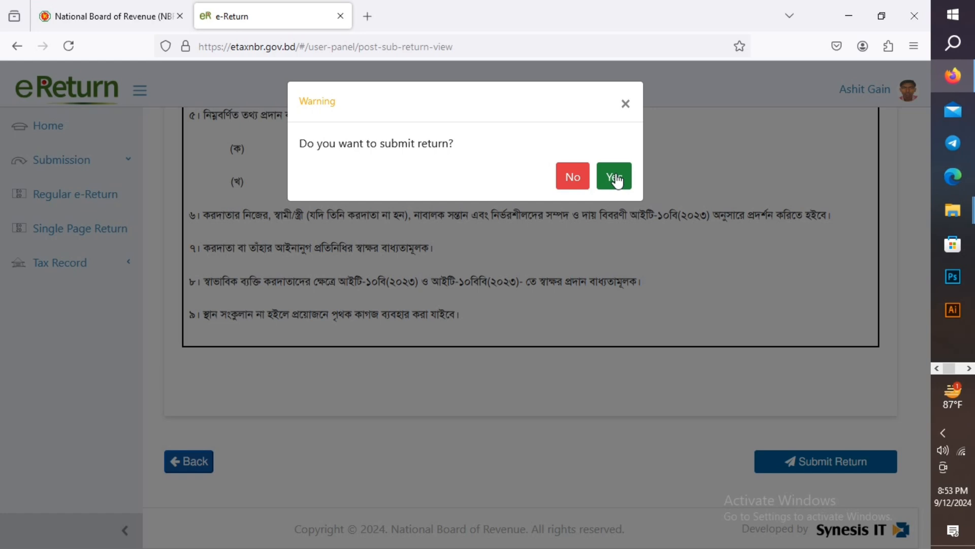
{"action": "left_click", "coordinate": [617, 180]}
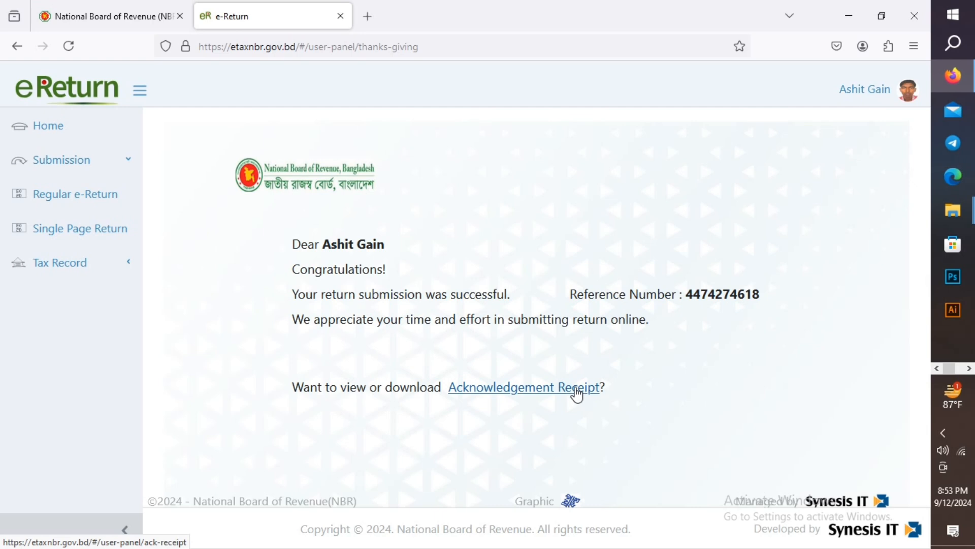
- Open the acknowledgement receipt and scroll down to its QR code and system-generated note
{"action": "left_click", "coordinate": [577, 394]}
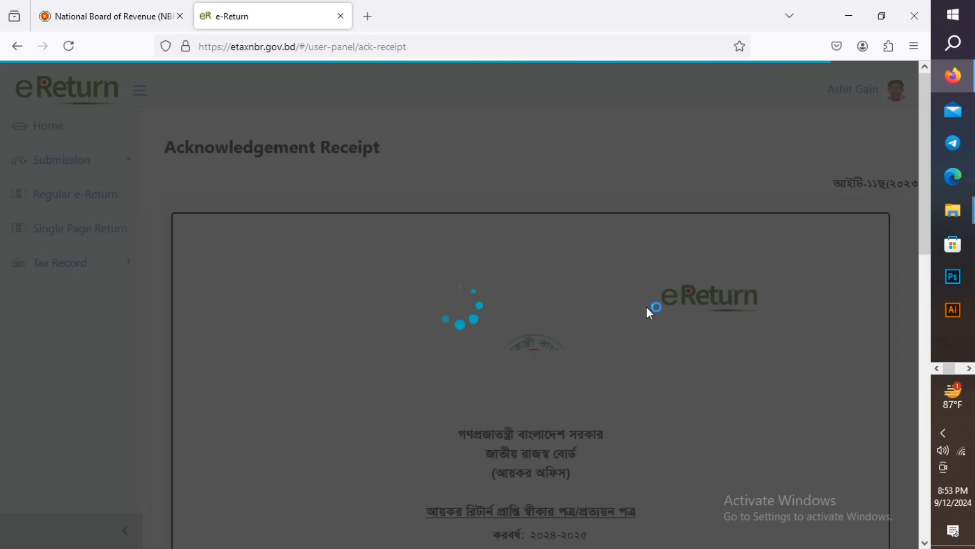
{"action": "scroll", "coordinate": [660, 278], "scroll_direction": "down", "scroll_amount": 5}
{"action": "scroll", "coordinate": [661, 278], "scroll_direction": "down", "scroll_amount": 3}
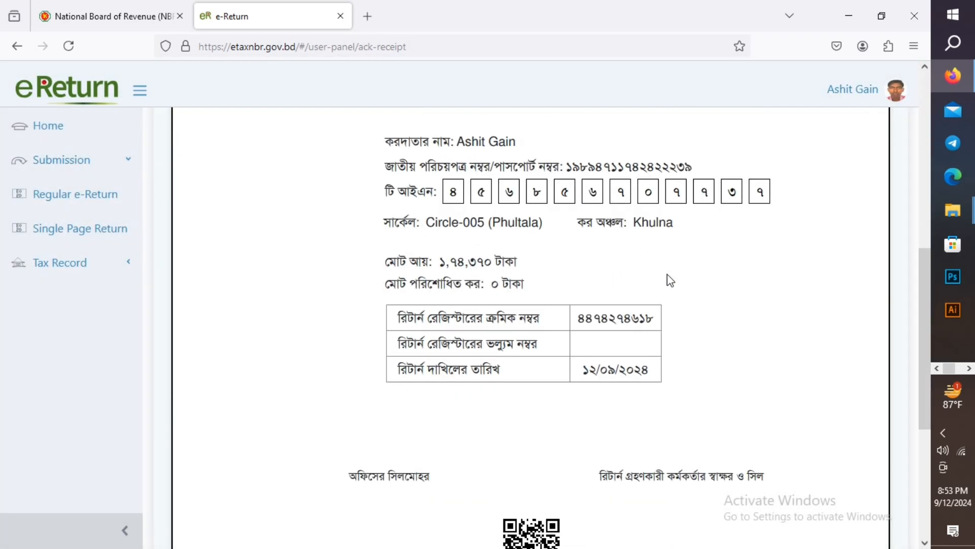
{"action": "scroll", "coordinate": [699, 316], "scroll_direction": "down", "scroll_amount": 5}
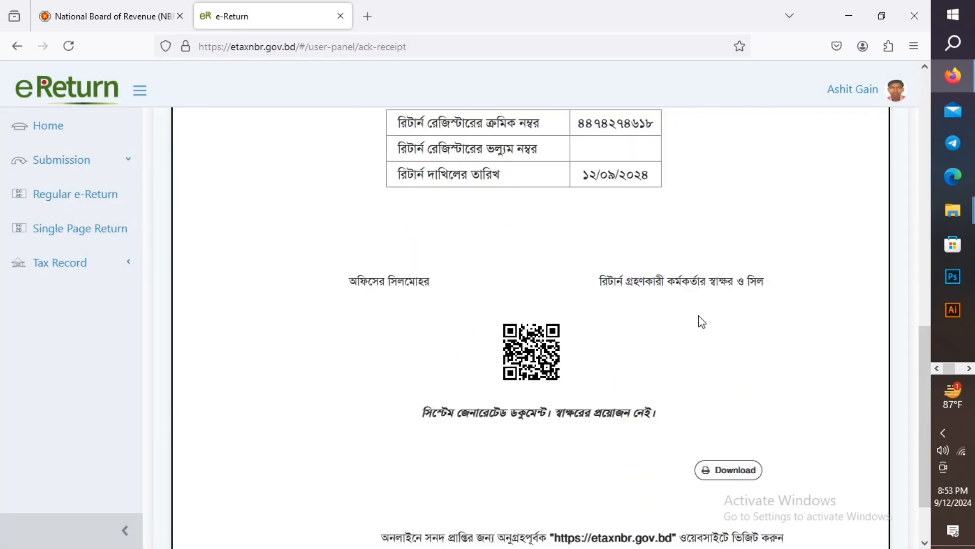
- Print the receipt on A4 at 100% scale in Color mode
{"action": "left_click", "coordinate": [718, 401]}
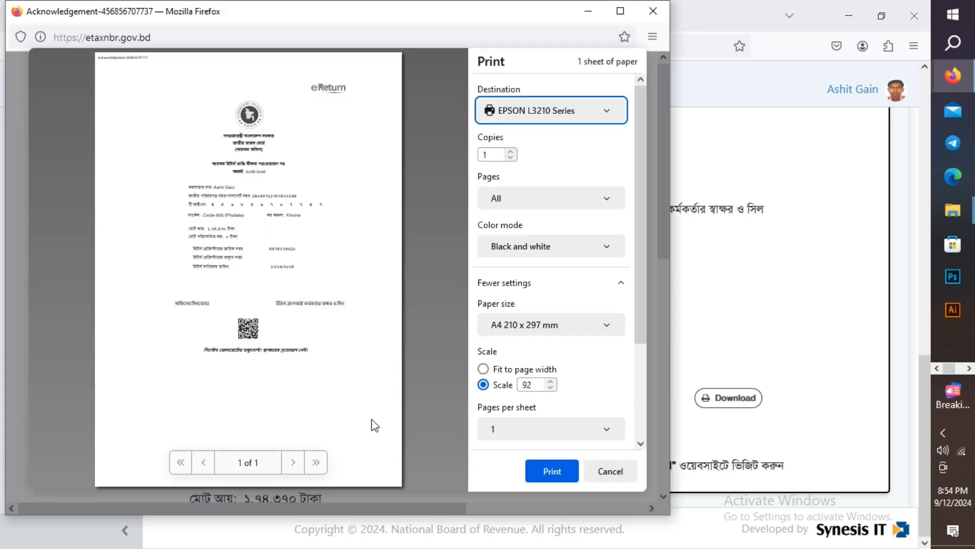
{"action": "left_click", "coordinate": [550, 382]}
{"action": "left_click", "coordinate": [551, 381]}
{"action": "left_click", "coordinate": [551, 381]}
{"action": "left_click", "coordinate": [550, 382]}
{"action": "left_click", "coordinate": [551, 382]}
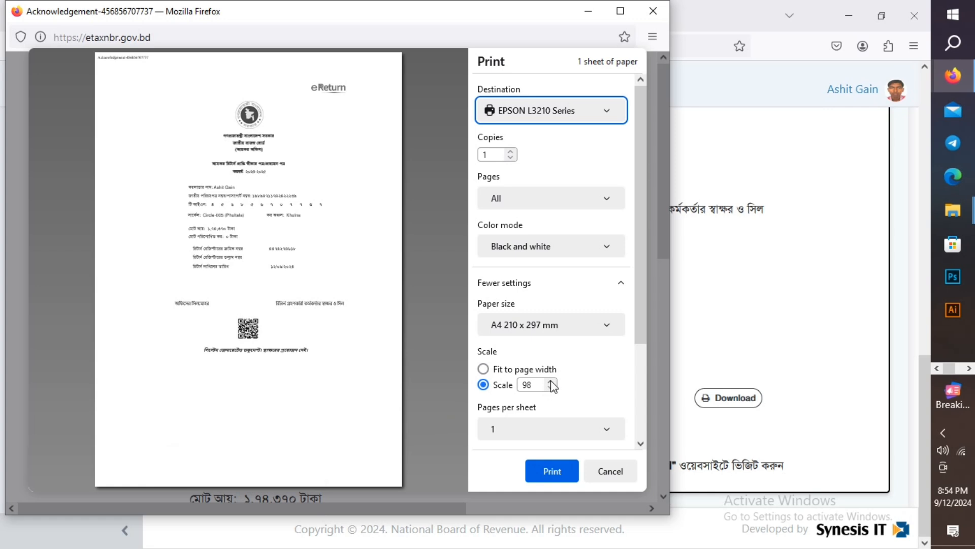
{"action": "left_click", "coordinate": [551, 381]}
{"action": "left_click", "coordinate": [551, 382]}
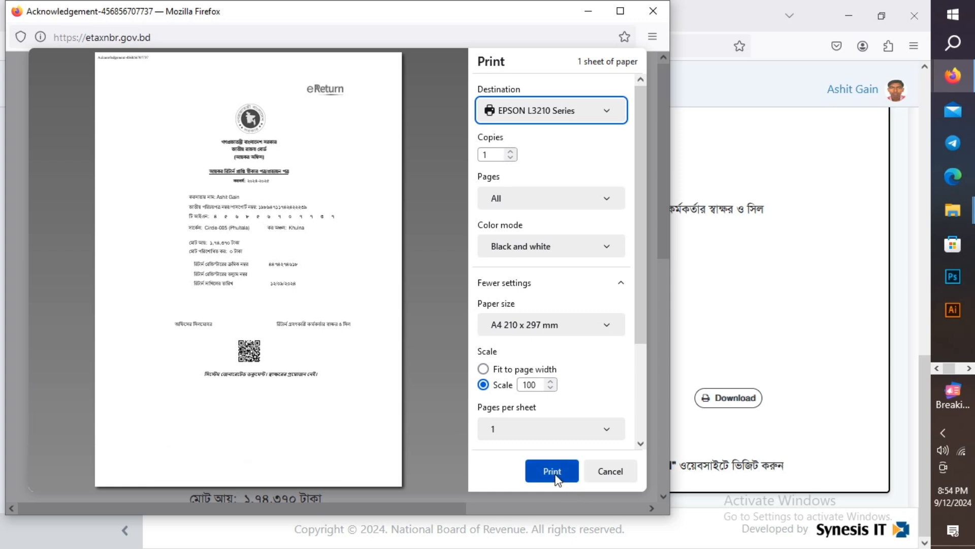
{"action": "left_click", "coordinate": [587, 249]}
{"action": "left_click", "coordinate": [574, 265]}
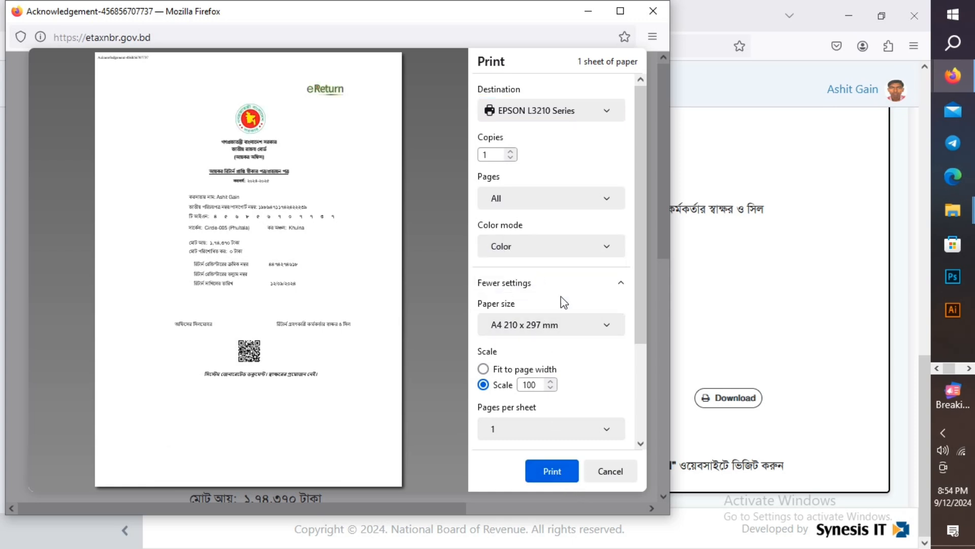
{"action": "left_click", "coordinate": [552, 473]}
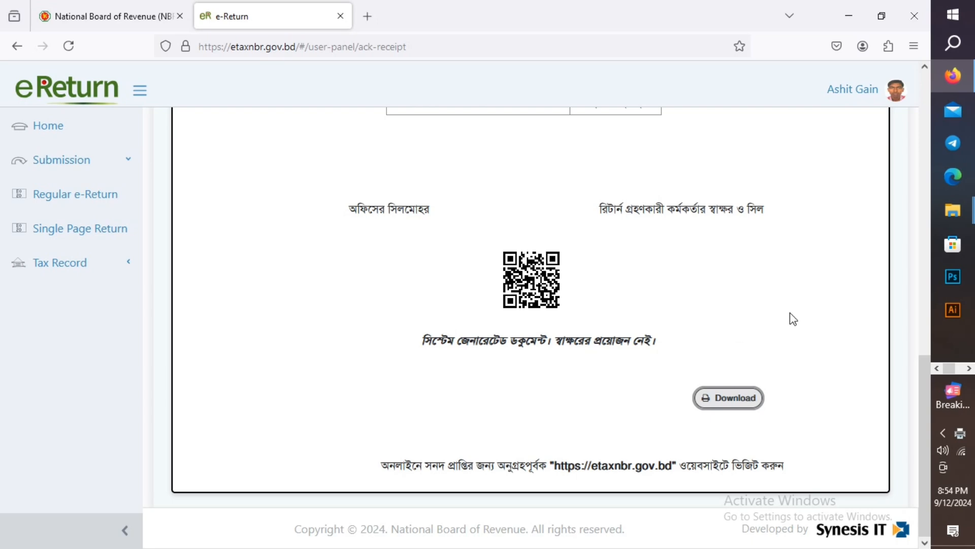
- Open the filed return from Tax Record > Return in the sidebar
{"action": "scroll", "coordinate": [318, 289], "scroll_direction": "up", "scroll_amount": 4}
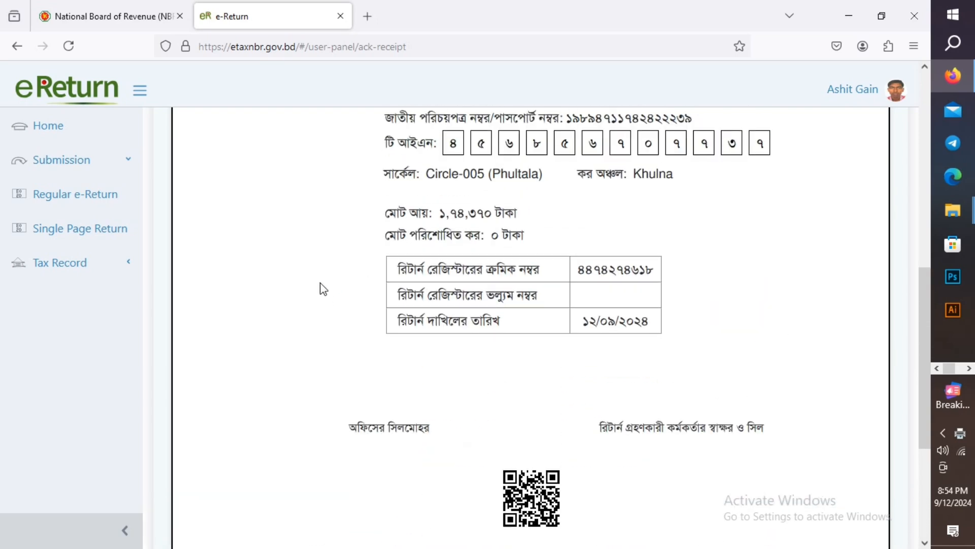
{"action": "scroll", "coordinate": [320, 284], "scroll_direction": "up", "scroll_amount": 4}
{"action": "left_click", "coordinate": [117, 268]}
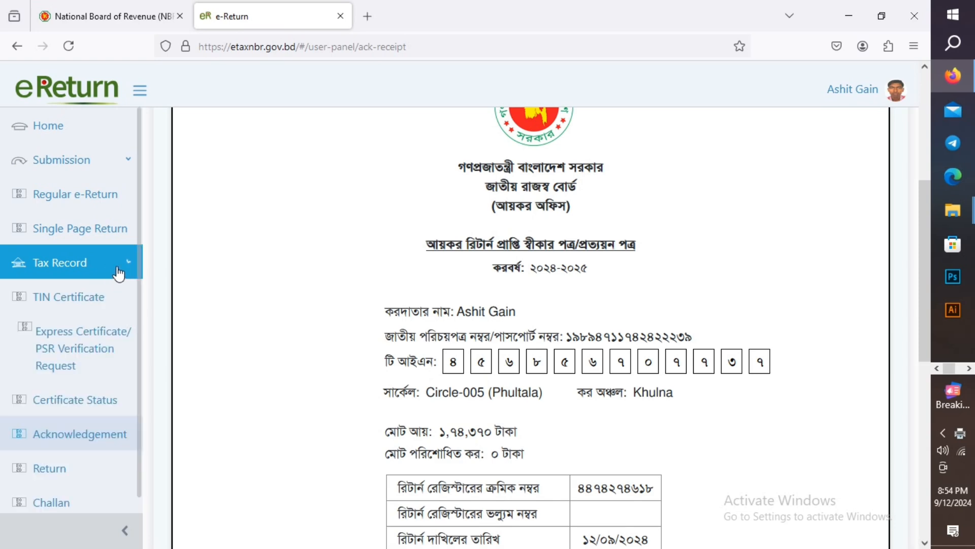
{"action": "scroll", "coordinate": [127, 294], "scroll_direction": "down", "scroll_amount": 4}
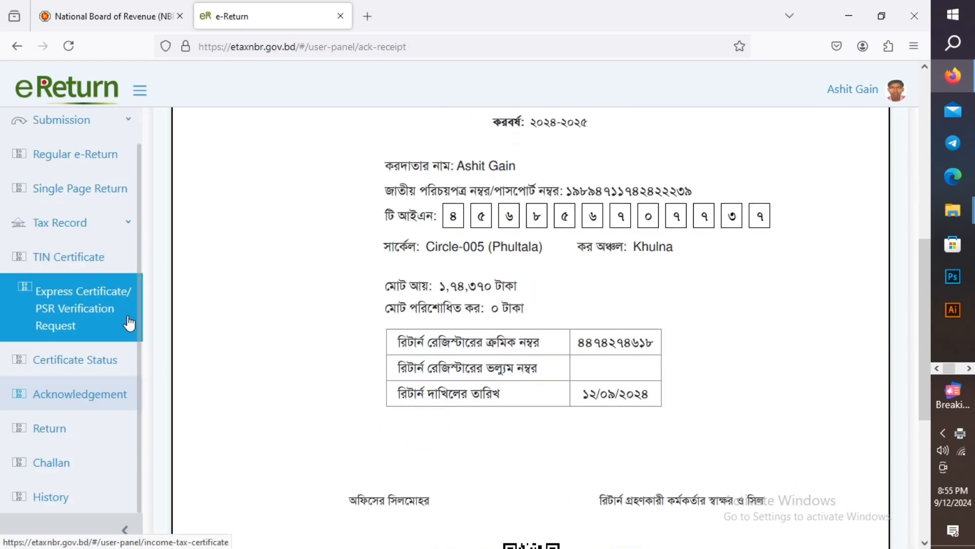
{"action": "left_click", "coordinate": [92, 440]}
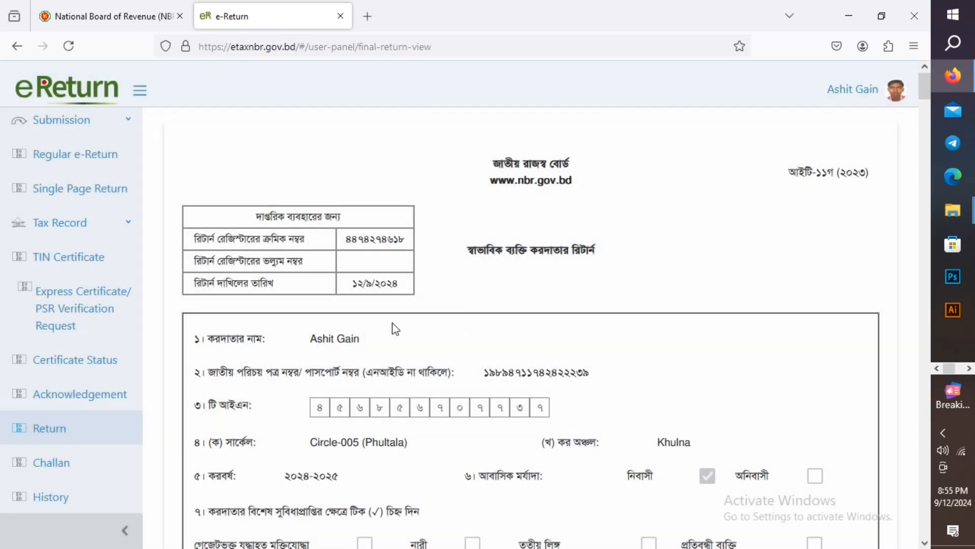
- Scroll through the 2024-2025 return form down to its closing filing instructions
{"action": "scroll", "coordinate": [733, 277], "scroll_direction": "down", "scroll_amount": 8}
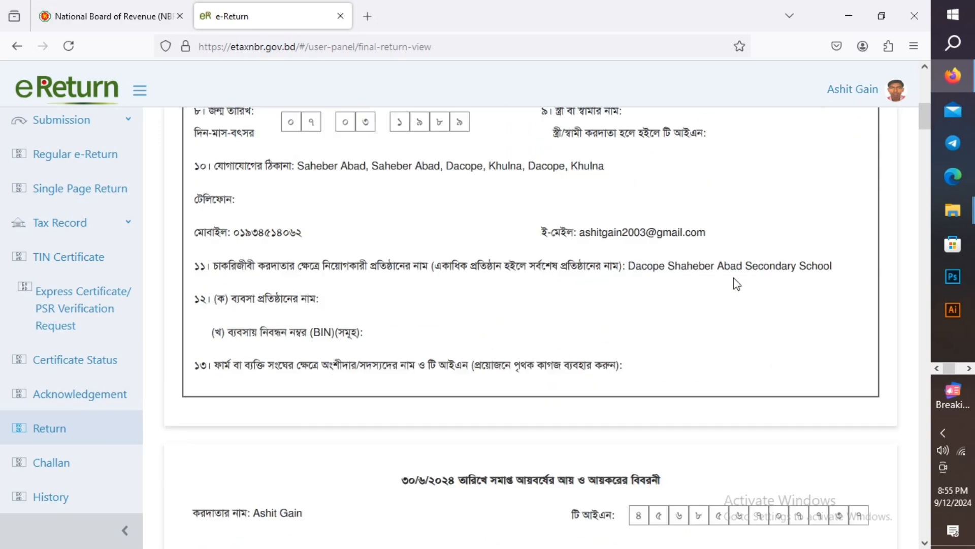
{"action": "scroll", "coordinate": [733, 278], "scroll_direction": "down", "scroll_amount": 20}
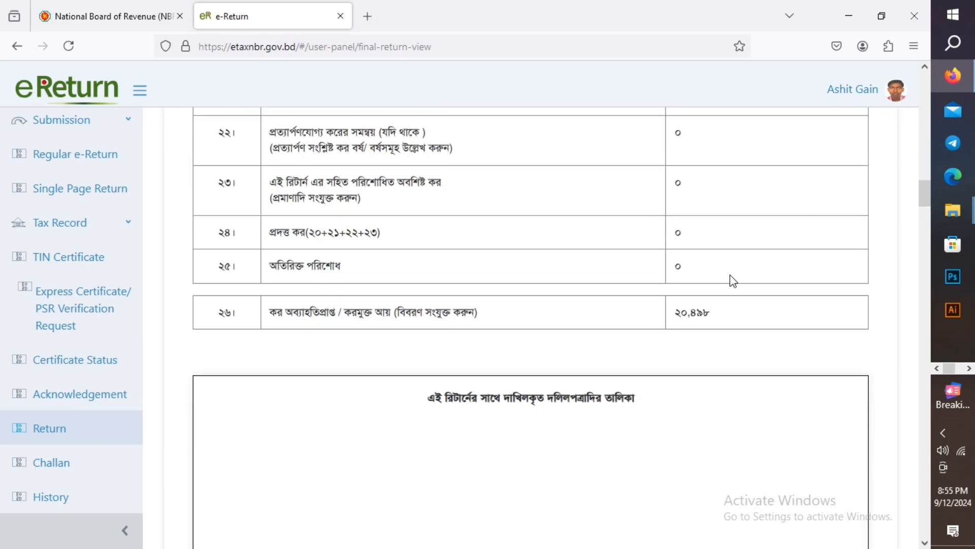
{"action": "scroll", "coordinate": [730, 276], "scroll_direction": "down", "scroll_amount": 20}
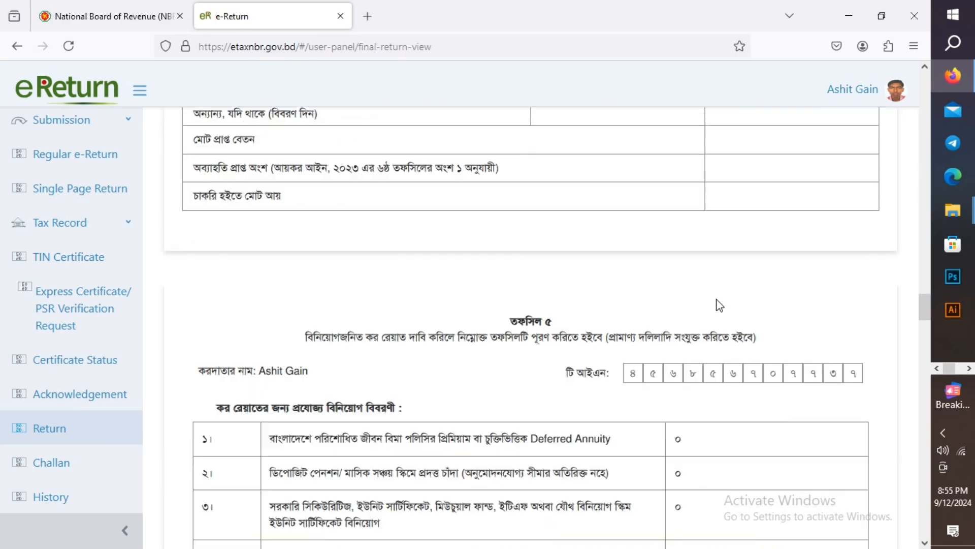
{"action": "scroll", "coordinate": [720, 305], "scroll_direction": "down", "scroll_amount": 20}
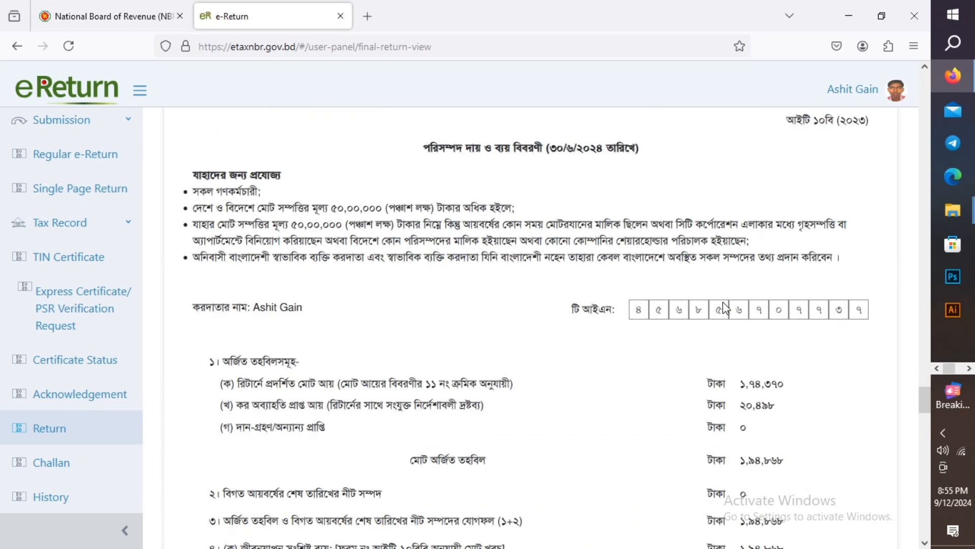
{"action": "scroll", "coordinate": [724, 305], "scroll_direction": "down", "scroll_amount": 20}
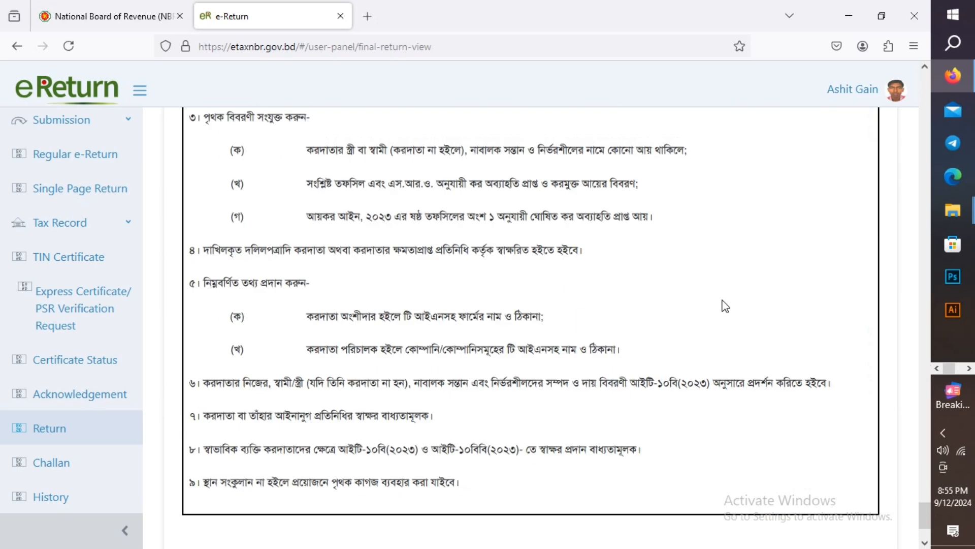
{"action": "scroll", "coordinate": [737, 306], "scroll_direction": "down", "scroll_amount": 5}
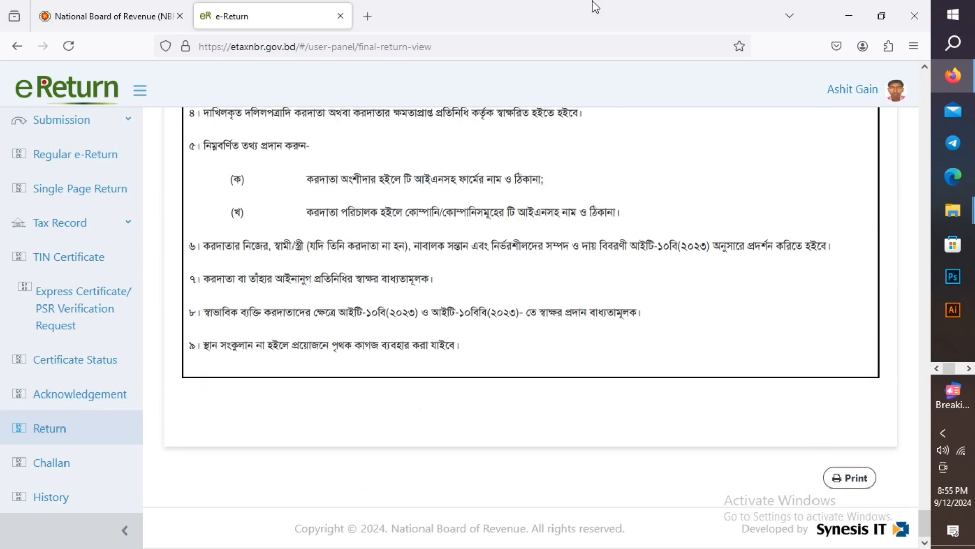
- Allow pop-ups from etaxnbr.gov.bd in Firefox after Print is blocked, then close the extra window
{"action": "left_click", "coordinate": [859, 478]}
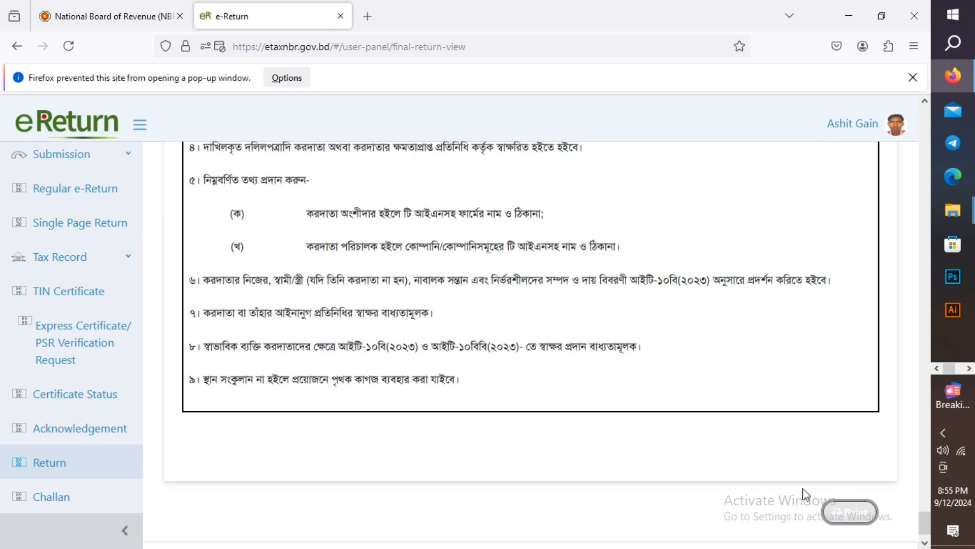
{"action": "left_click", "coordinate": [847, 524]}
{"action": "left_click", "coordinate": [299, 87]}
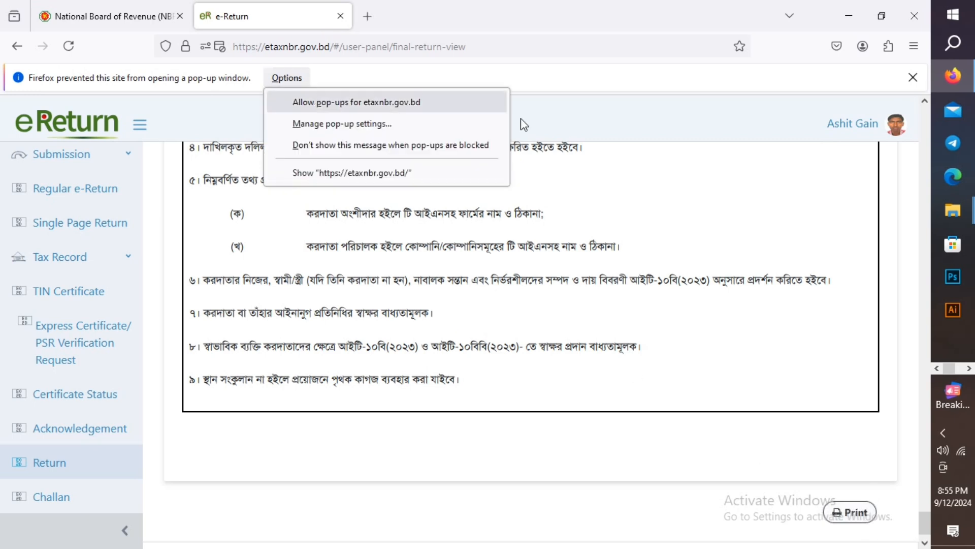
{"action": "left_click", "coordinate": [413, 97]}
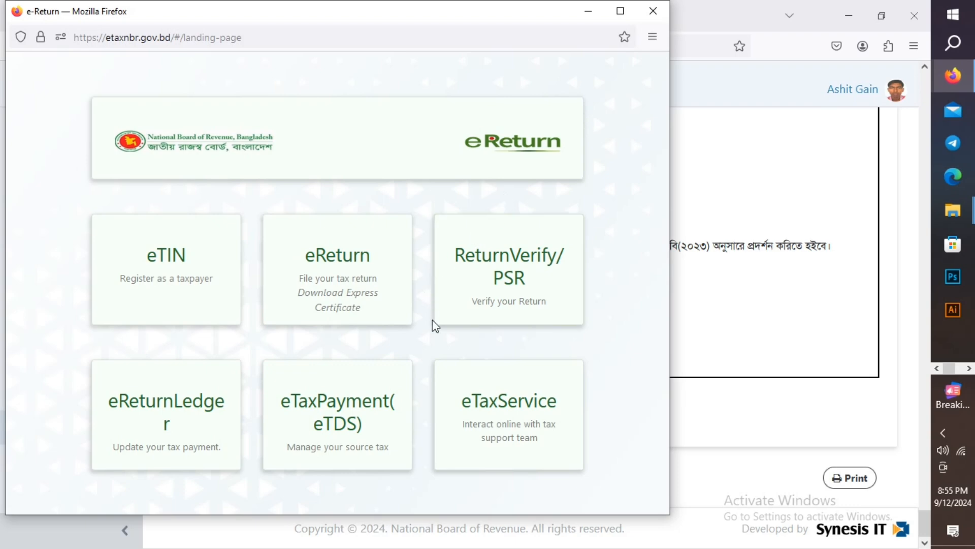
{"action": "left_click", "coordinate": [653, 11]}
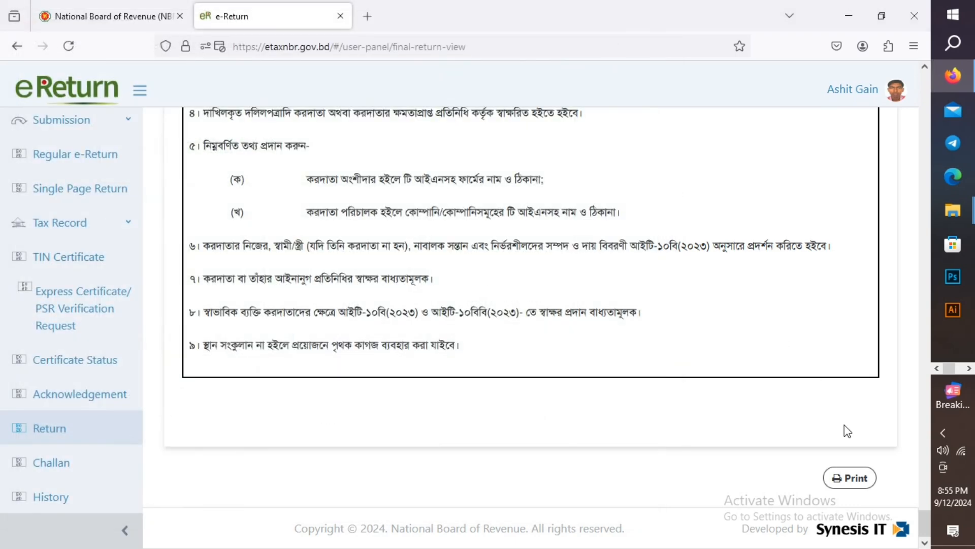
- Print custom pages 2,4,6,8,10 of the filed return on the EPSON L3210 Series
{"action": "left_click", "coordinate": [844, 477]}
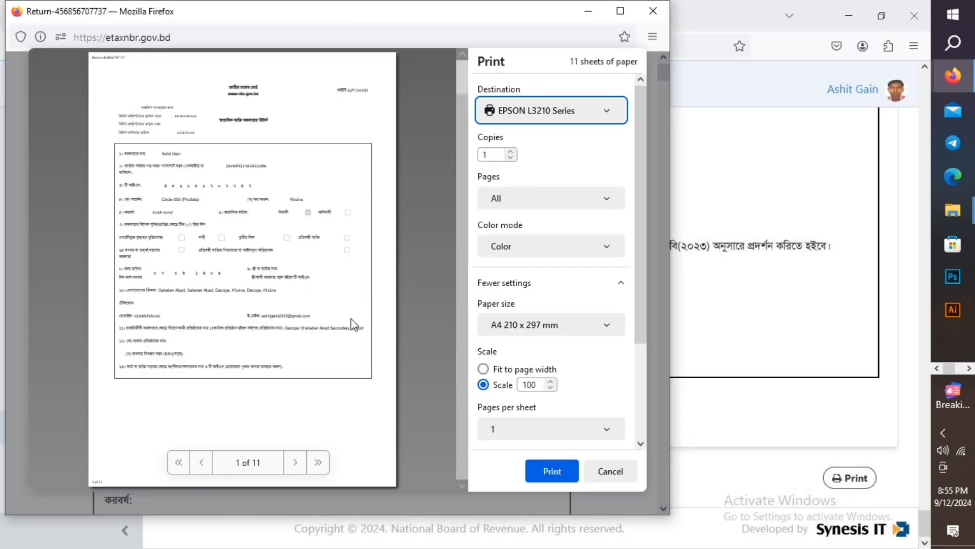
{"action": "scroll", "coordinate": [356, 323], "scroll_direction": "down", "scroll_amount": 20}
{"action": "scroll", "coordinate": [356, 321], "scroll_direction": "down", "scroll_amount": 20}
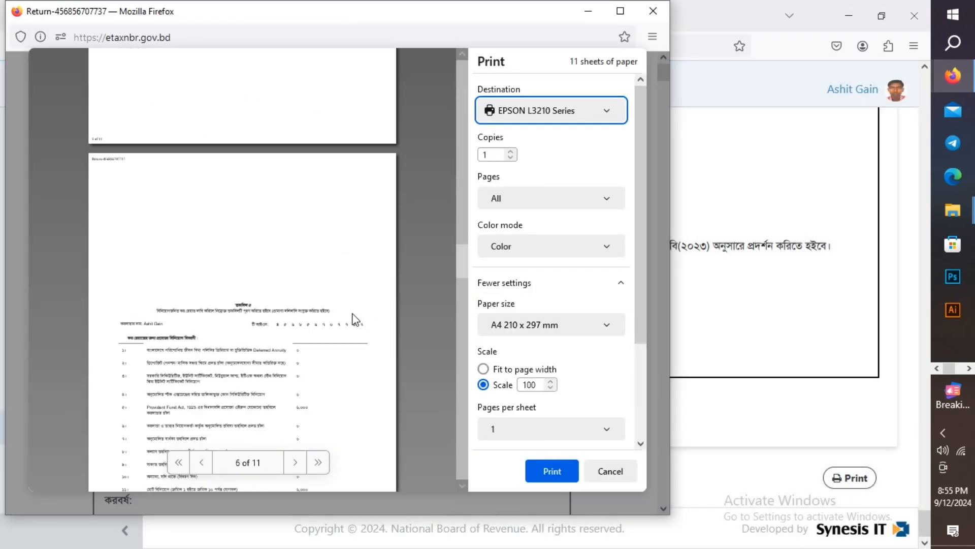
{"action": "scroll", "coordinate": [356, 319], "scroll_direction": "down", "scroll_amount": 5}
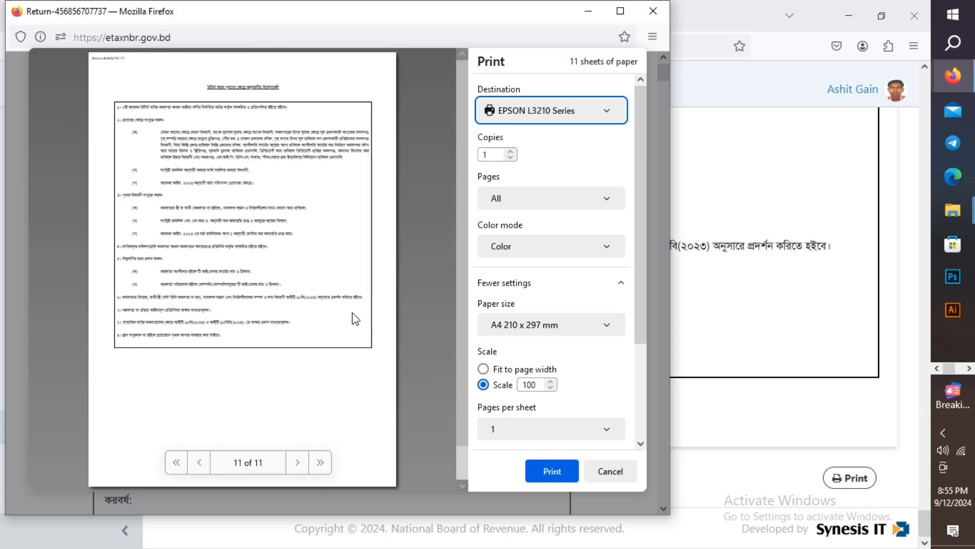
{"action": "left_click", "coordinate": [517, 207]}
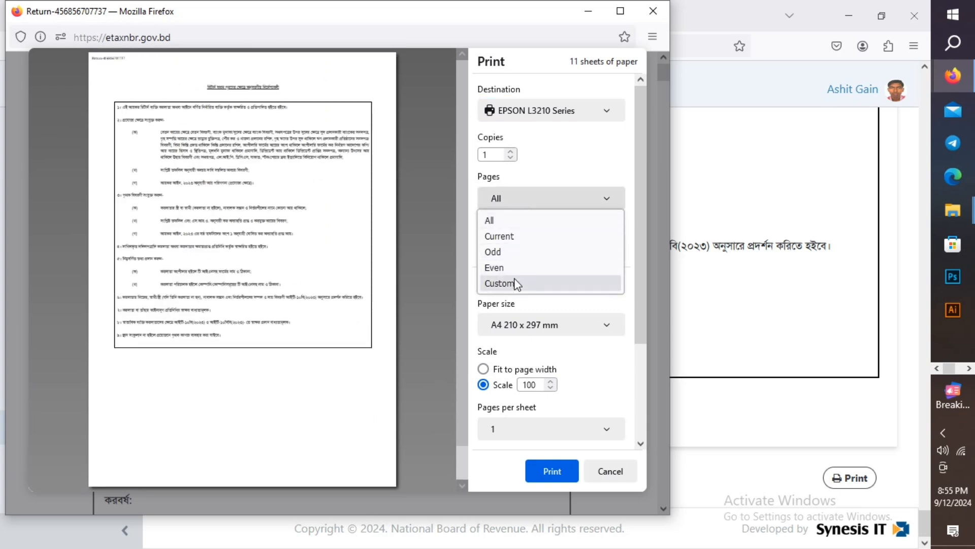
{"action": "left_click", "coordinate": [500, 283]}
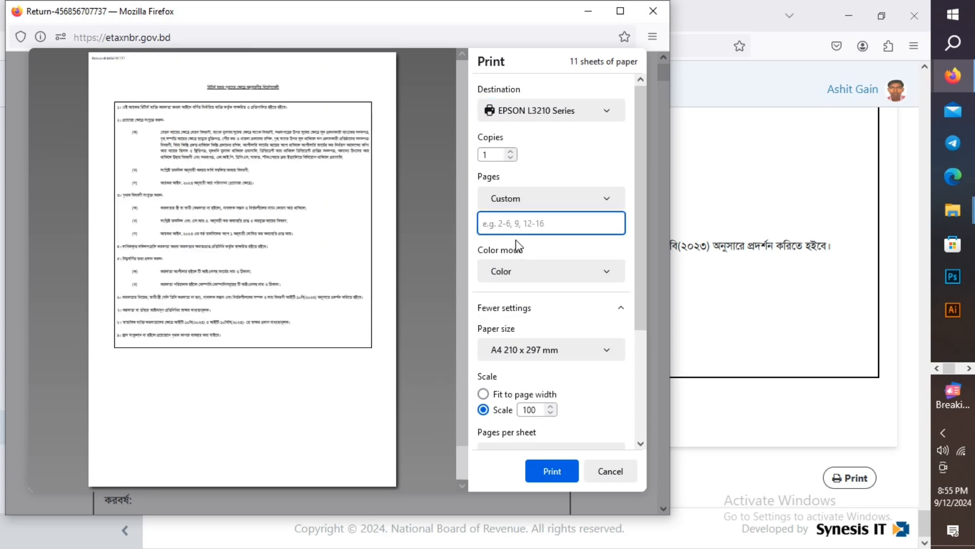
{"action": "type", "text": "2,4"}
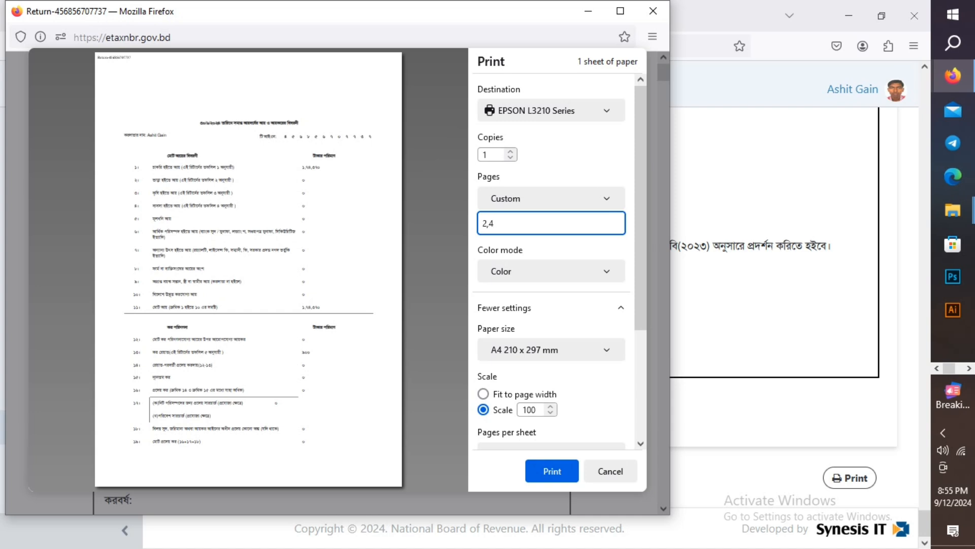
{"action": "type", "text": ",6,8,"}
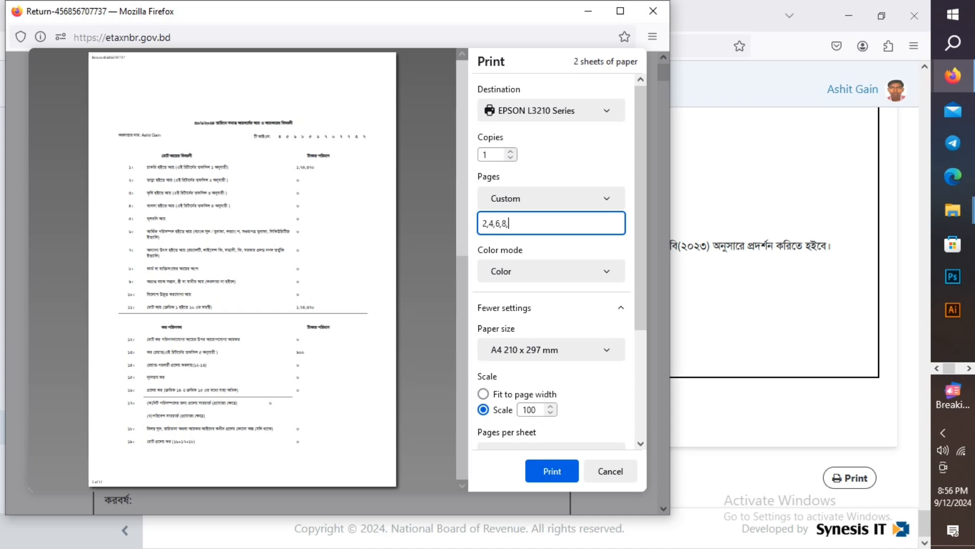
{"action": "type", "text": "10,"}
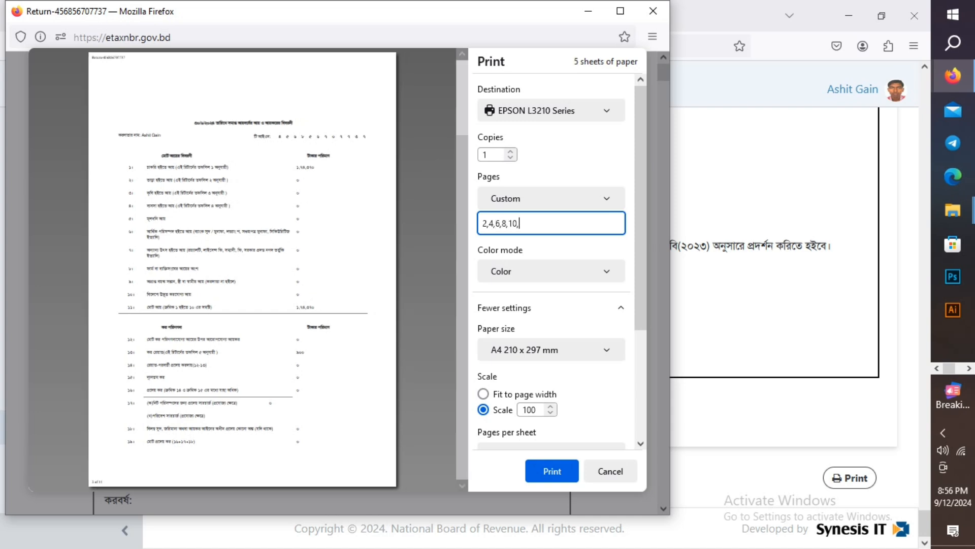
{"action": "type", "text": "12"}
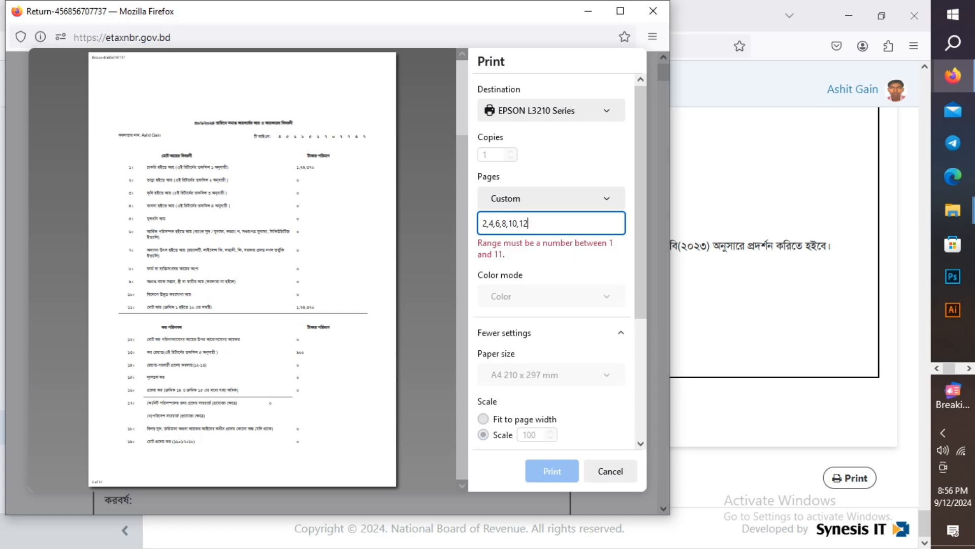
{"action": "key", "text": "BackSpace"}
{"action": "key", "text": "BackSpace"}
{"action": "key", "text": "BackSpace"}
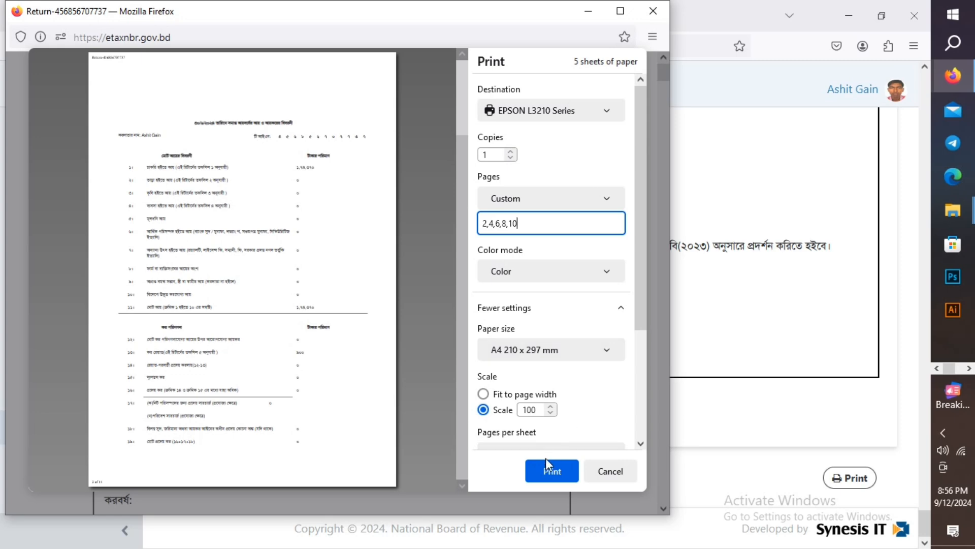
{"action": "left_click", "coordinate": [551, 469]}
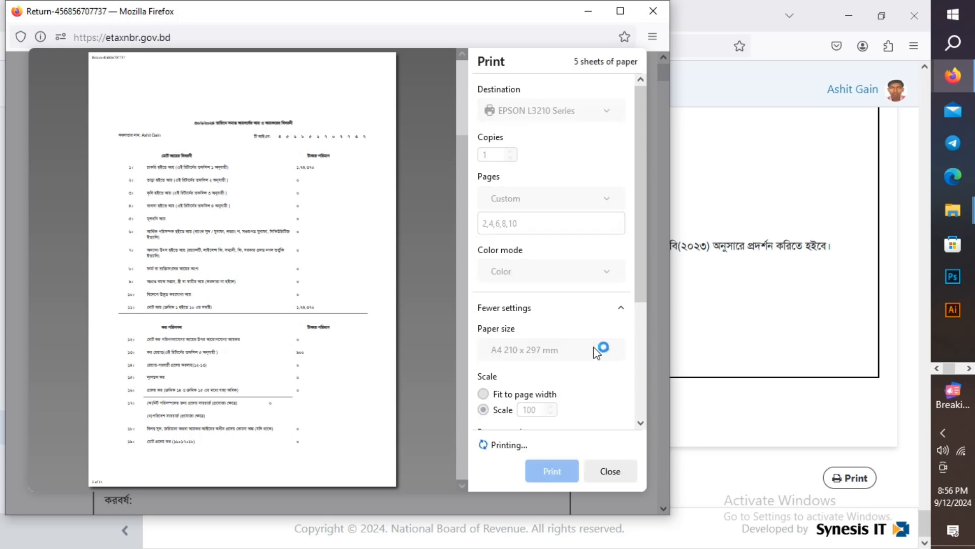